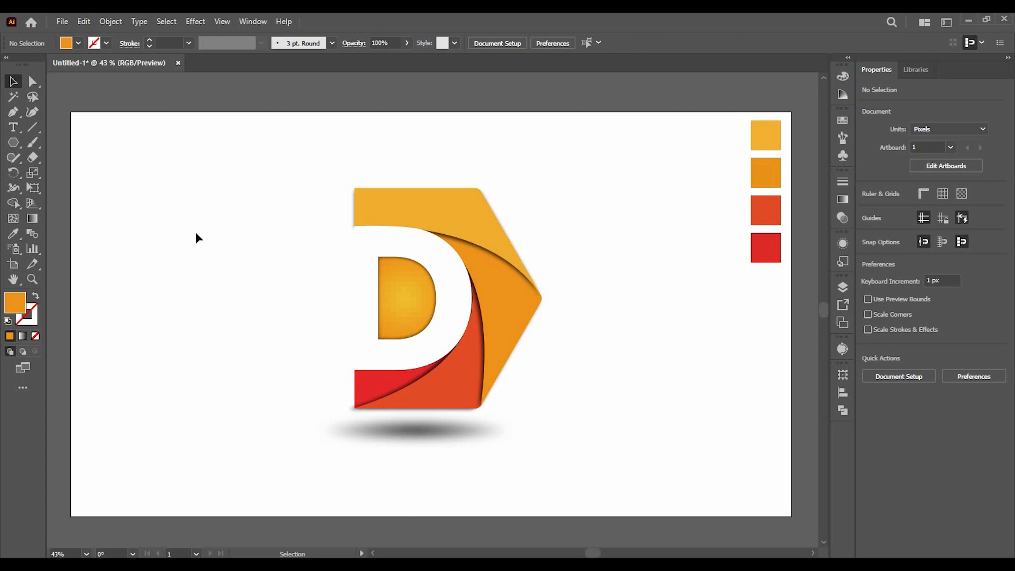
- Create a new 1920 x 1080 px landscape document in RGB color with one artboard
{"action": "left_click", "coordinate": [62, 21]}
{"action": "left_click", "coordinate": [80, 34]}
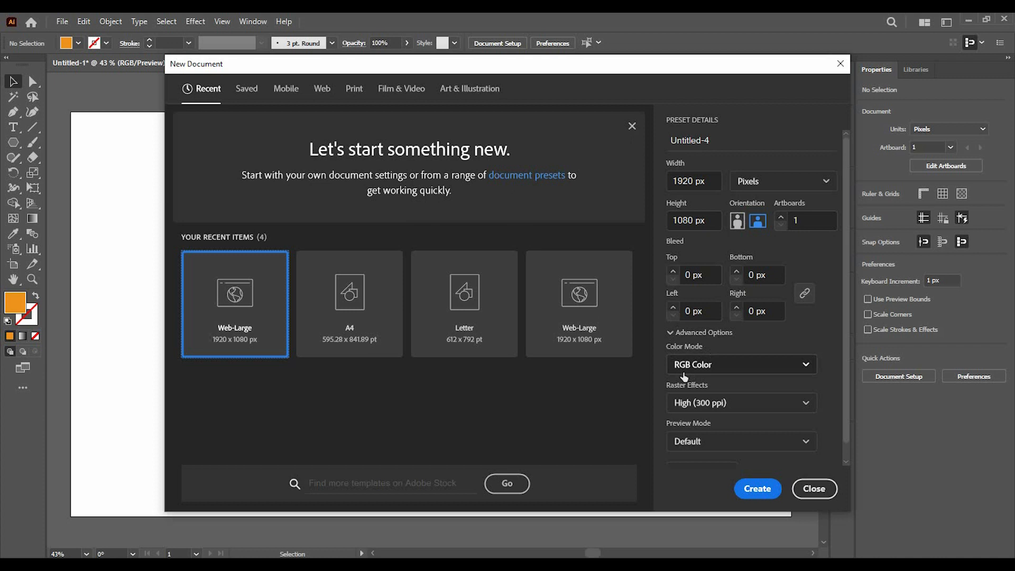
{"action": "left_click", "coordinate": [751, 495]}
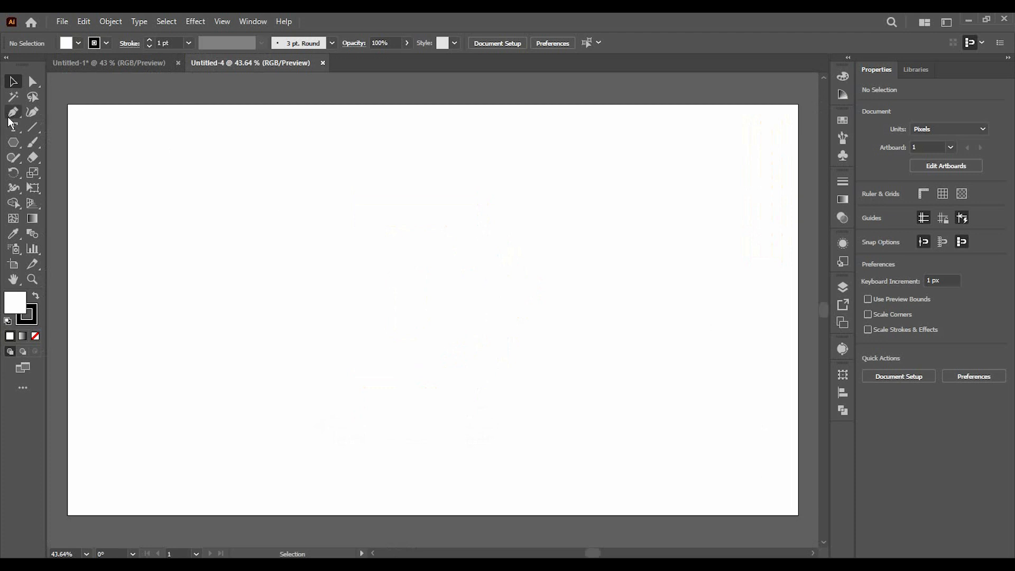
- Place the text "D" as a single letter near the middle of the artboard
{"action": "right_click", "coordinate": [14, 142]}
{"action": "right_click", "coordinate": [13, 127]}
{"action": "left_click", "coordinate": [58, 127]}
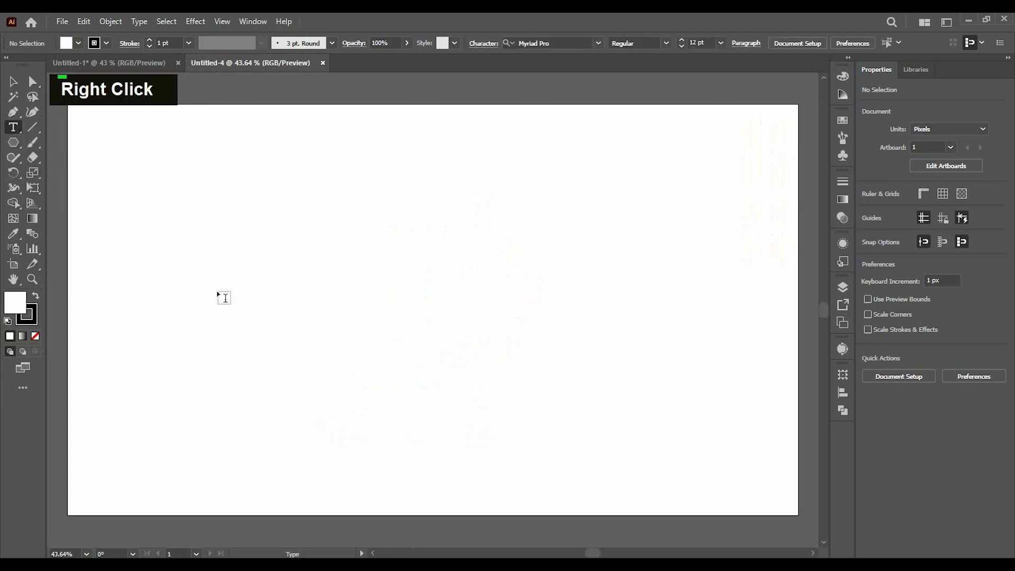
{"action": "left_click", "coordinate": [466, 281]}
{"action": "key", "text": "BackSpace"}
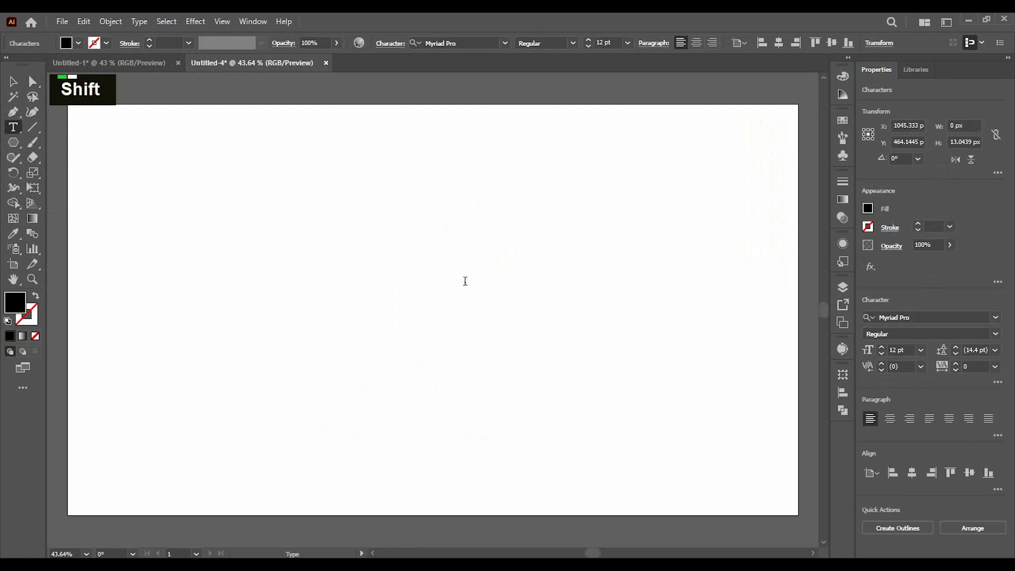
{"action": "type", "text": "D"}
- Scale the letter D up proportionally to about 877 pt and move it to the middle of the artboard
{"action": "left_click", "coordinate": [13, 81]}
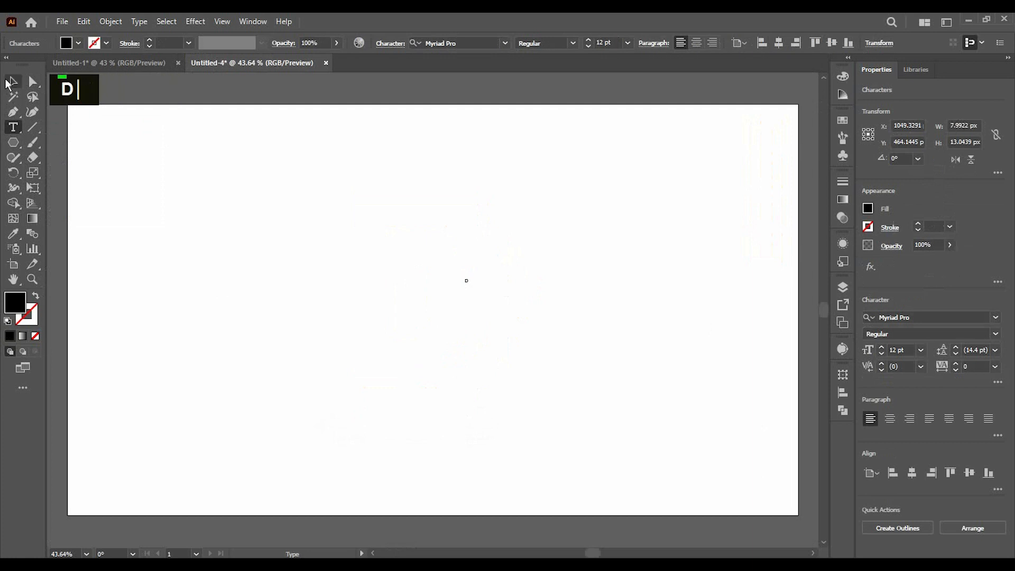
{"action": "left_click_drag", "start_coordinate": [473, 289], "coordinate": [575, 377]}
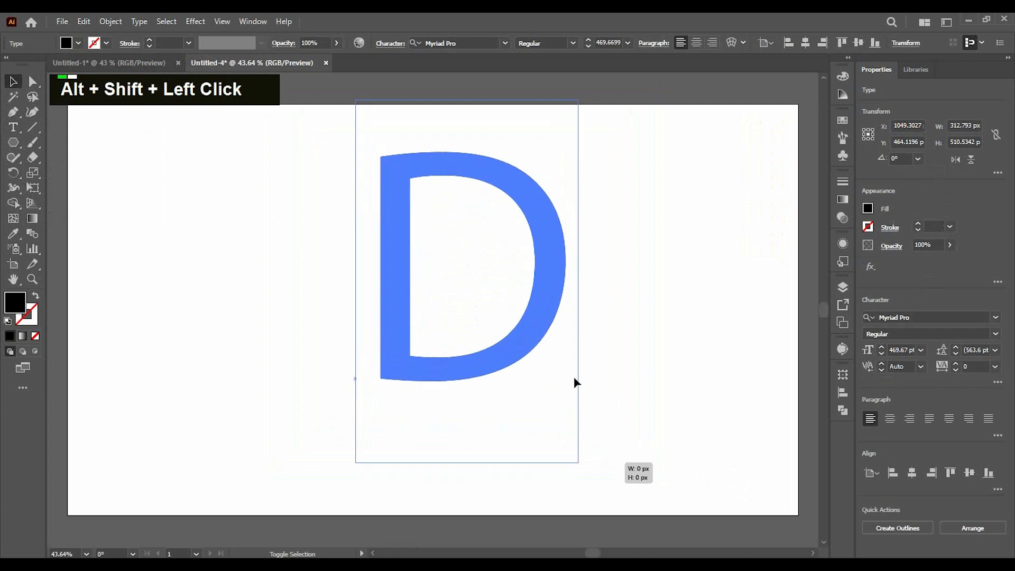
{"action": "left_click_drag", "start_coordinate": [528, 294], "coordinate": [490, 346]}
- Set the letter D's font to Poppins SemiBold
{"action": "left_click", "coordinate": [461, 44]}
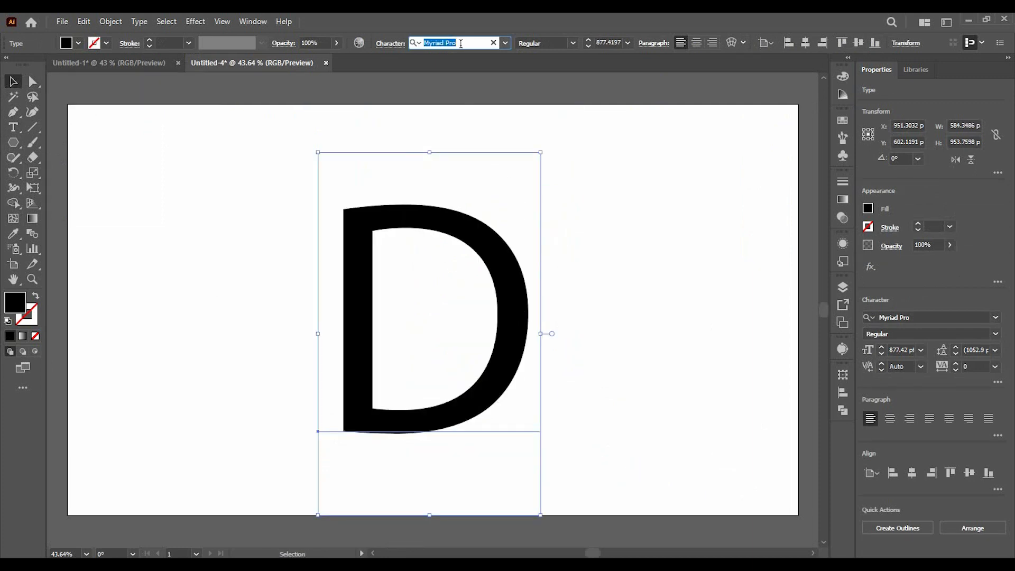
{"action": "type", "text": "pop"}
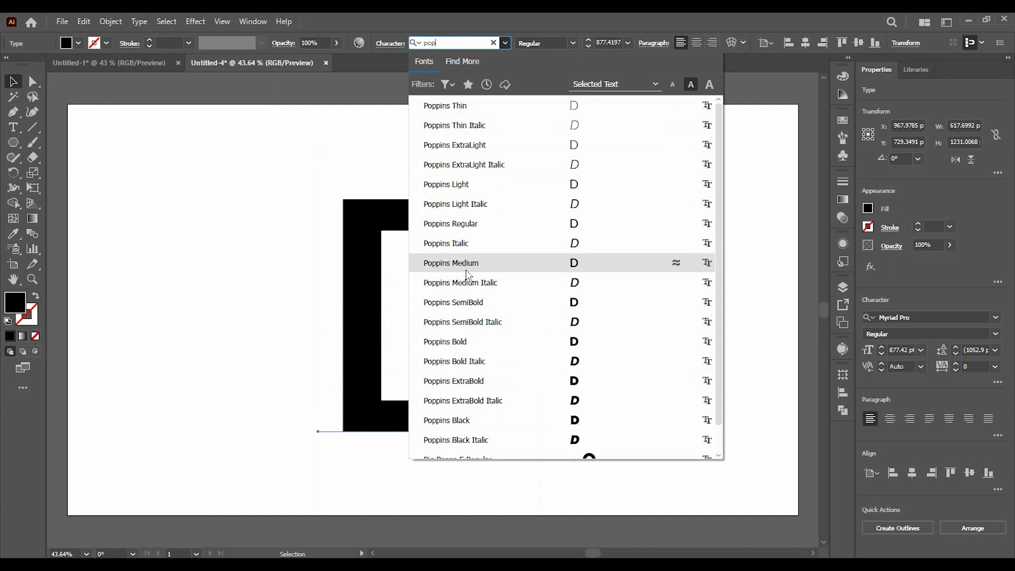
{"action": "left_click", "coordinate": [459, 303]}
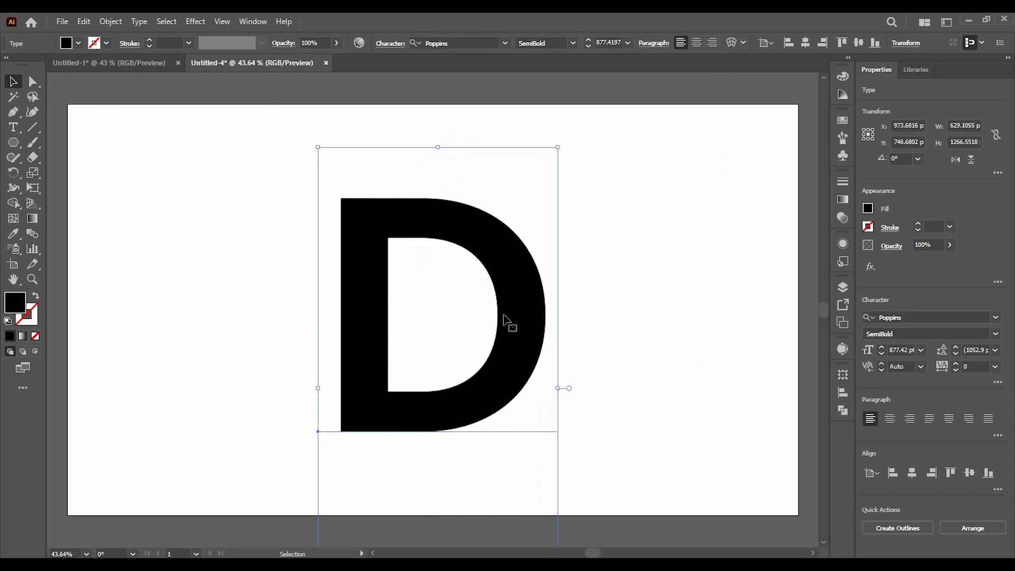
- Convert the letter D to outlines and reposition it near the artboard's center
{"action": "left_click_drag", "start_coordinate": [503, 316], "coordinate": [504, 308]}
{"action": "right_click", "coordinate": [503, 236]}
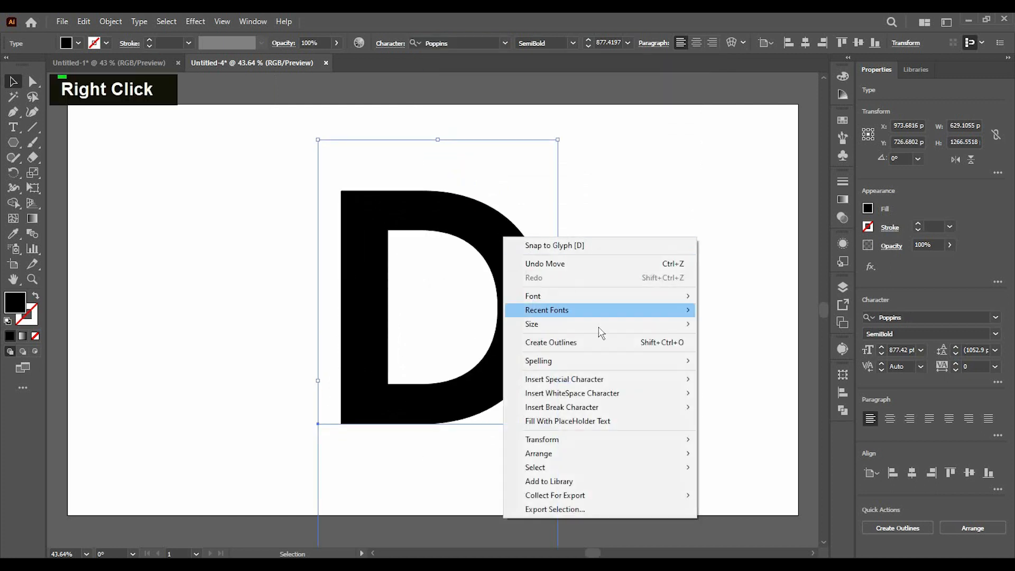
{"action": "left_click", "coordinate": [567, 349]}
{"action": "left_click_drag", "start_coordinate": [530, 274], "coordinate": [524, 286]}
{"action": "left_click", "coordinate": [607, 258]}
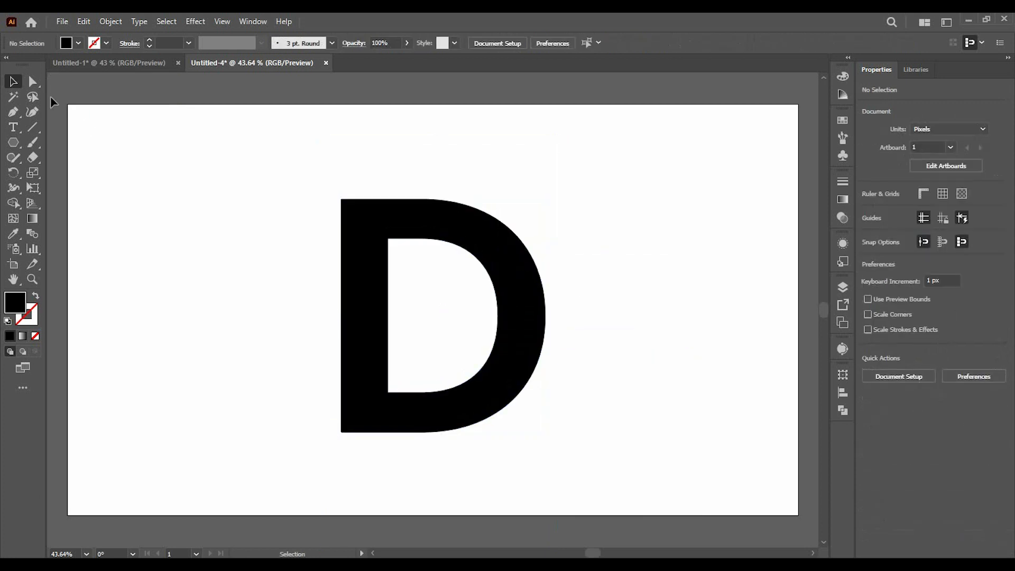
- Draw a hexagon about 963 x 834 px from the artboard's center, covering the letter D
{"action": "right_click", "coordinate": [13, 143]}
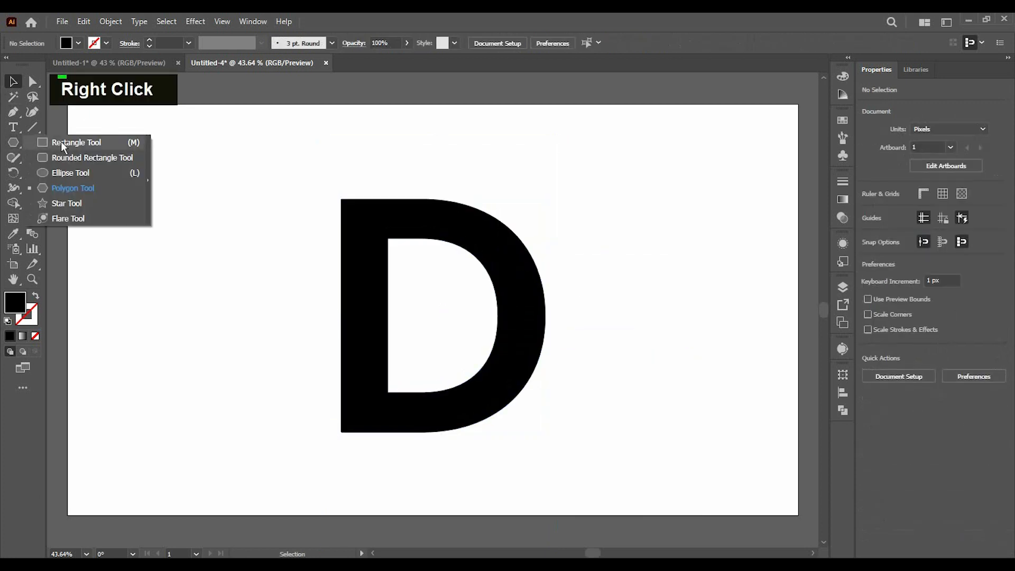
{"action": "left_click", "coordinate": [69, 188]}
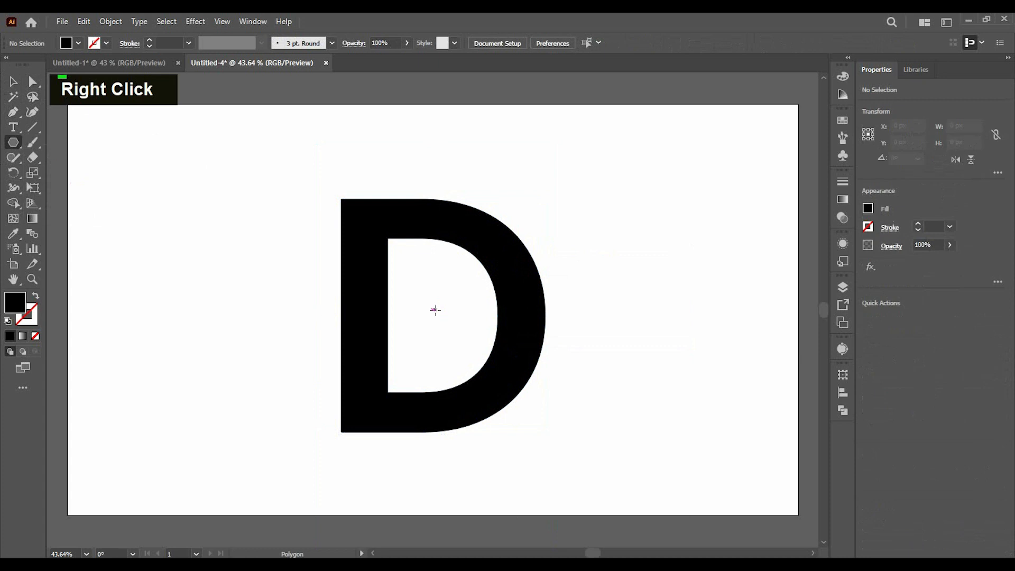
{"action": "left_click_drag", "start_coordinate": [432, 309], "coordinate": [594, 396]}
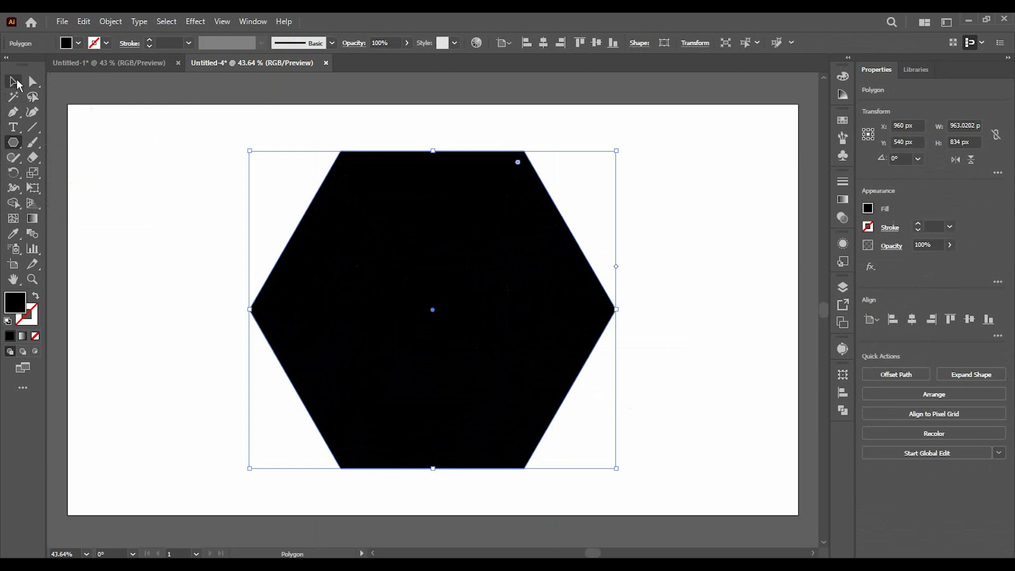
- Fill the hexagon with bright red
{"action": "left_click", "coordinate": [15, 82]}
{"action": "left_click", "coordinate": [78, 43]}
{"action": "left_click", "coordinate": [44, 64]}
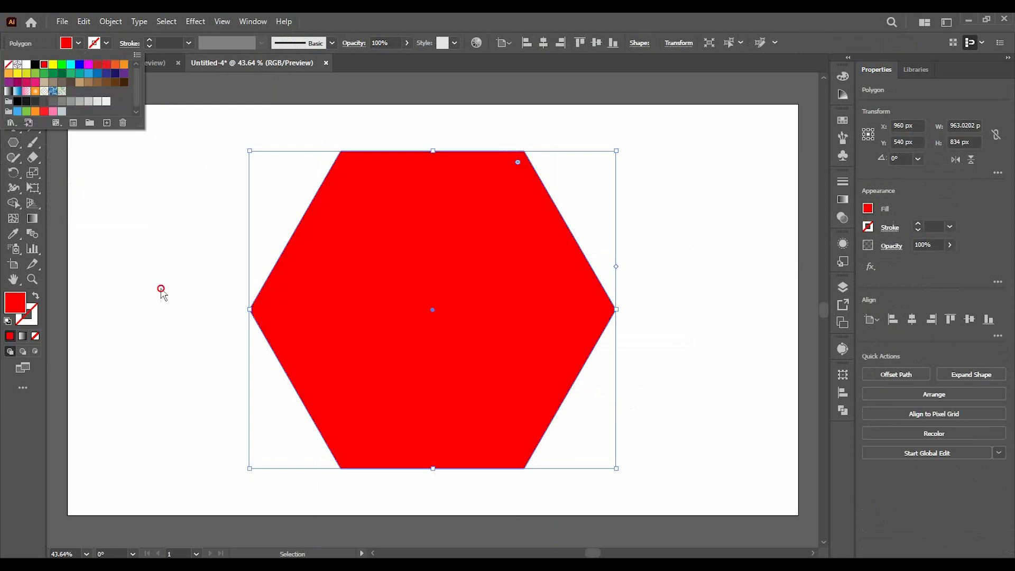
{"action": "double_click", "coordinate": [162, 290]}
- Send the red hexagon to the back, behind the letter D
{"action": "left_click_drag", "start_coordinate": [164, 251], "coordinate": [746, 446]}
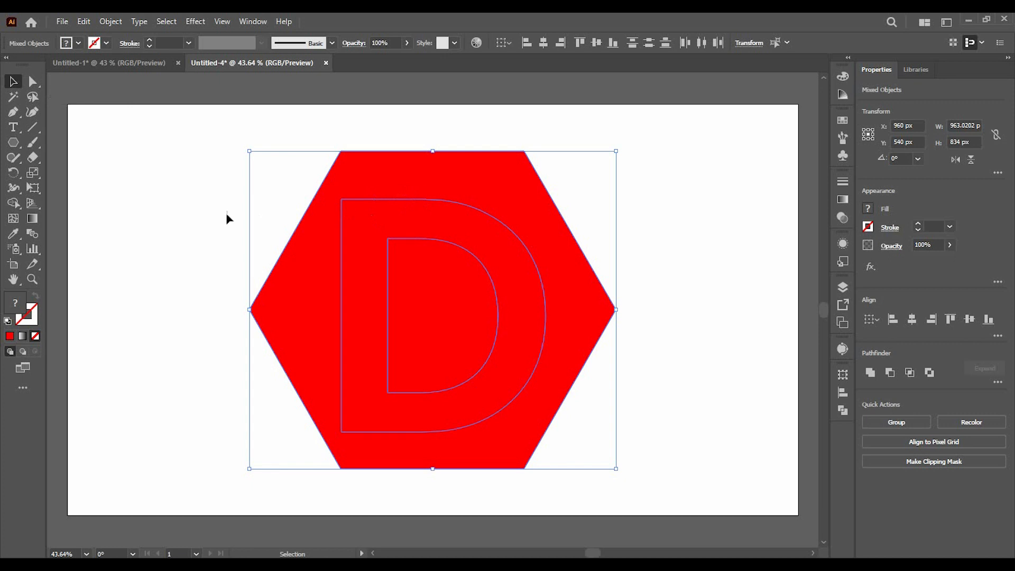
{"action": "left_click", "coordinate": [200, 221]}
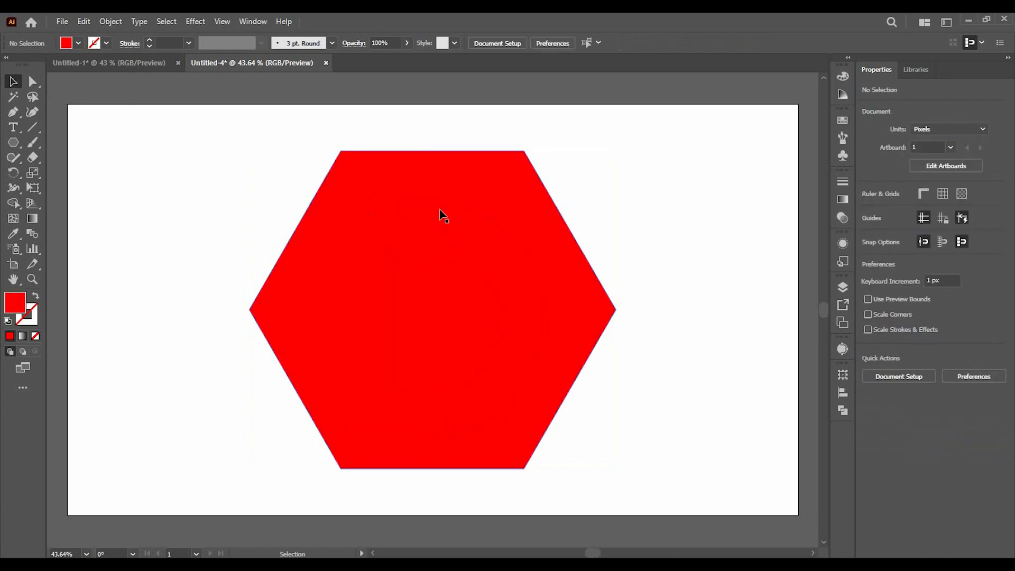
{"action": "left_click", "coordinate": [390, 274]}
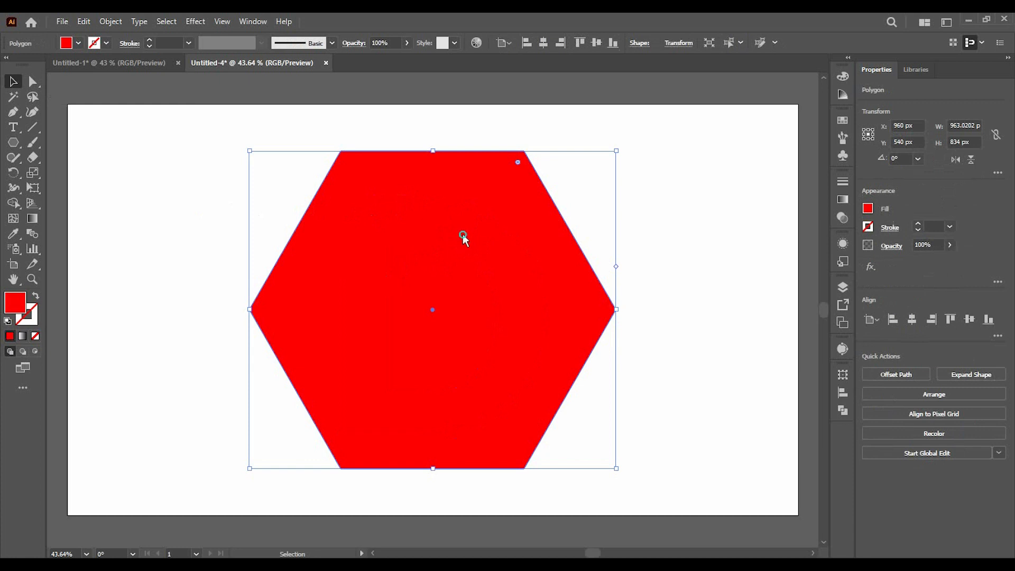
{"action": "right_click", "coordinate": [463, 235]}
{"action": "mouse_move", "coordinate": [582, 465]}
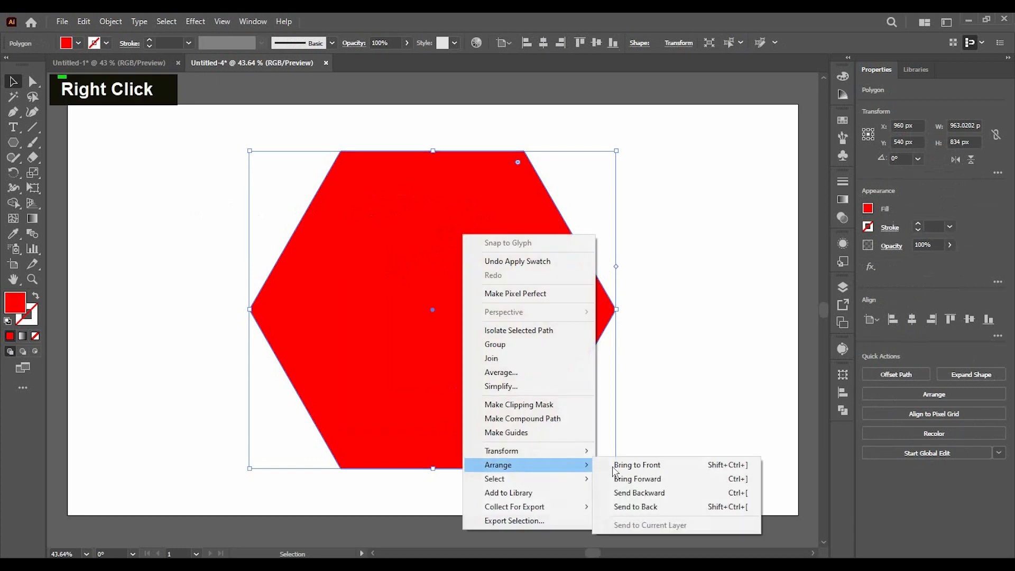
{"action": "left_click", "coordinate": [630, 507]}
{"action": "left_click", "coordinate": [685, 355]}
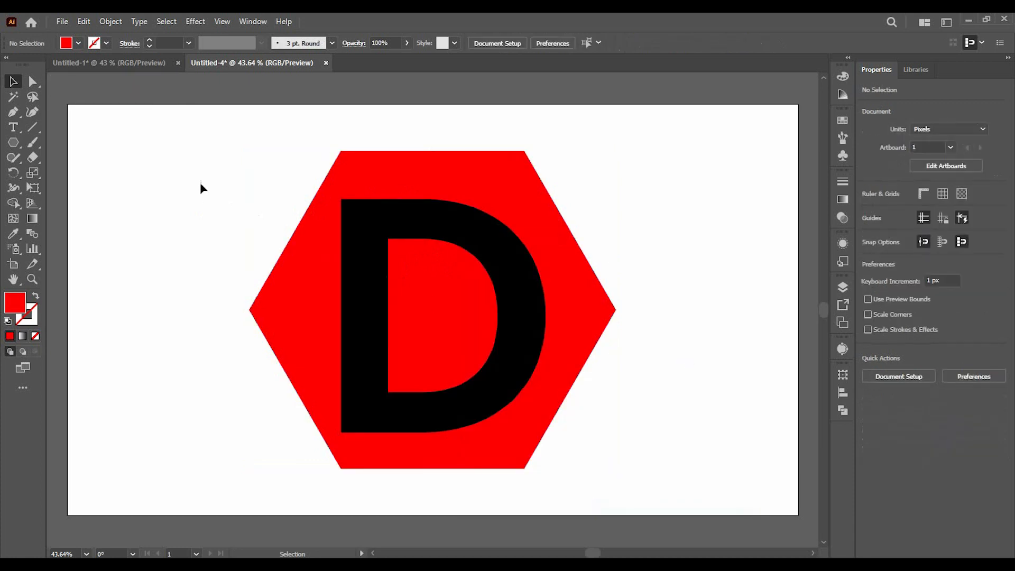
- Align the letter D and the hexagon to each other's vertical center
{"action": "left_click_drag", "start_coordinate": [200, 182], "coordinate": [588, 381]}
{"action": "left_click", "coordinate": [596, 42]}
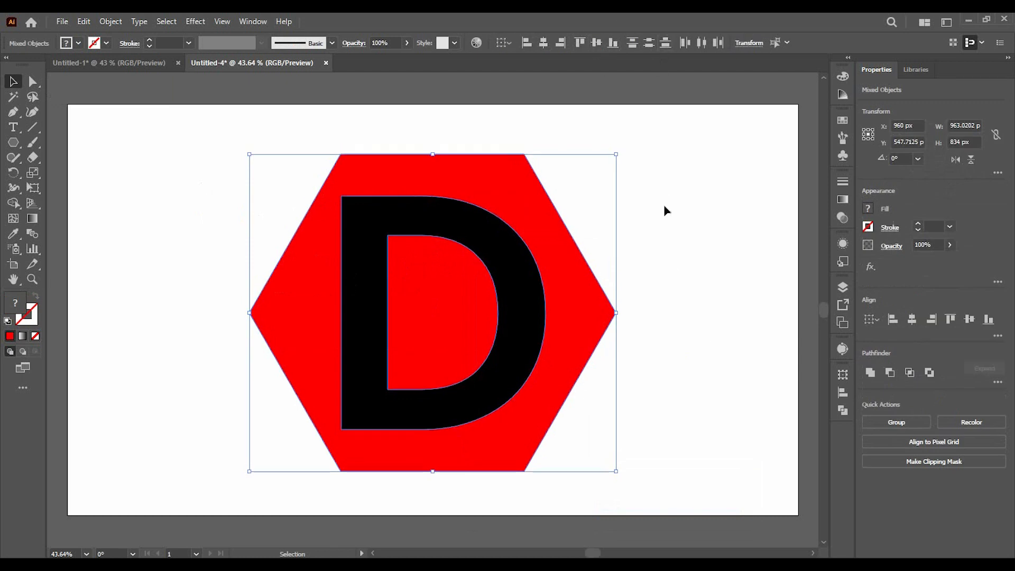
{"action": "left_click", "coordinate": [246, 21]}
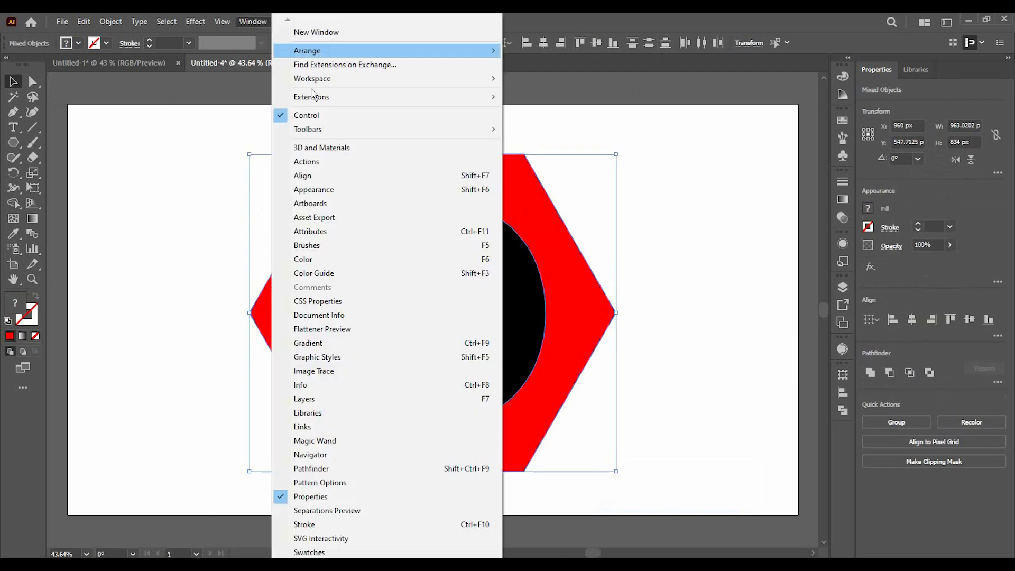
{"action": "left_click", "coordinate": [301, 175]}
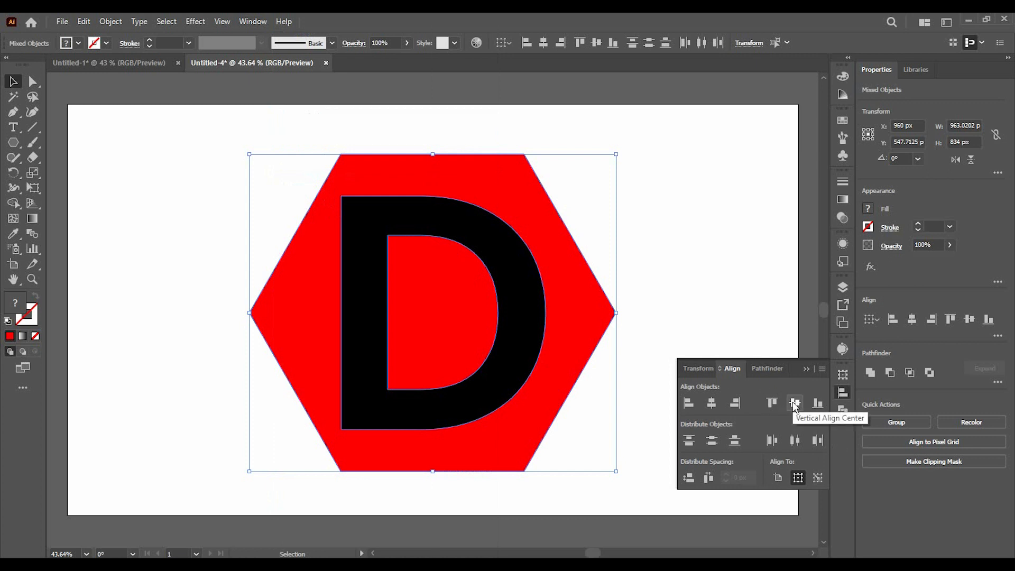
{"action": "left_click", "coordinate": [807, 368]}
{"action": "left_click", "coordinate": [696, 350]}
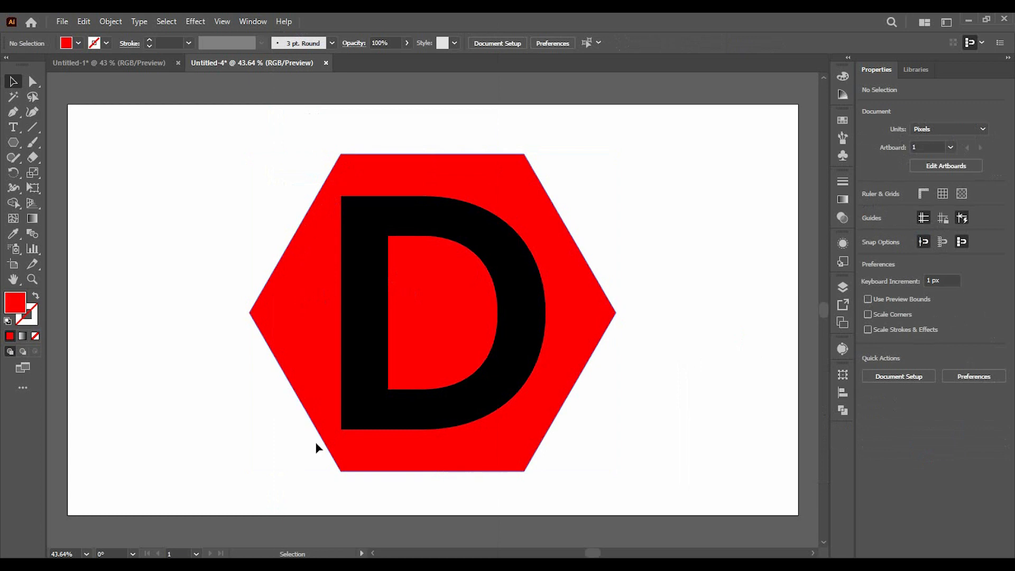
- Shift the hexagon's three left anchor points outward so the shape is about 1017 px wide
{"action": "left_click", "coordinate": [33, 81]}
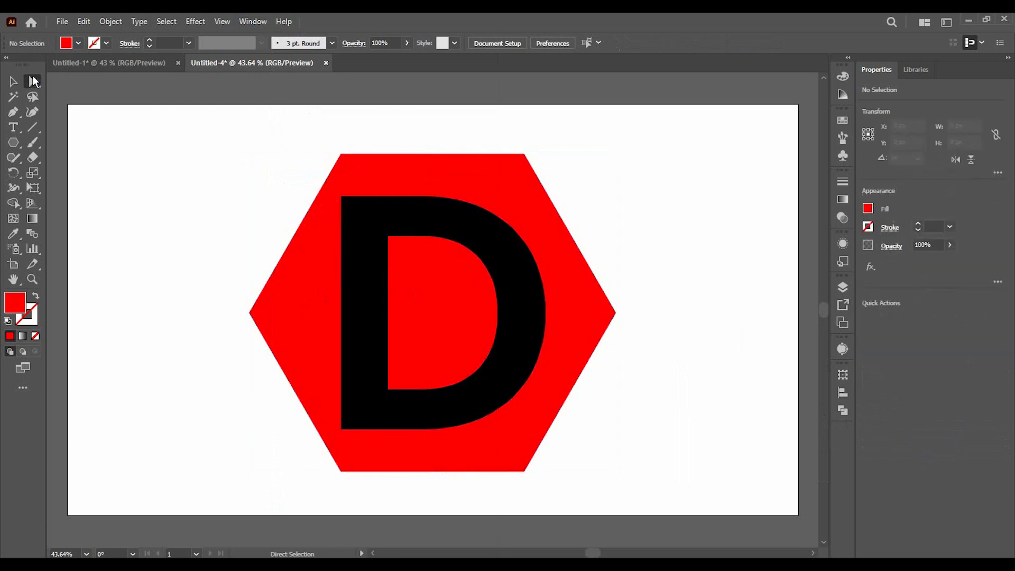
{"action": "left_click", "coordinate": [341, 155]}
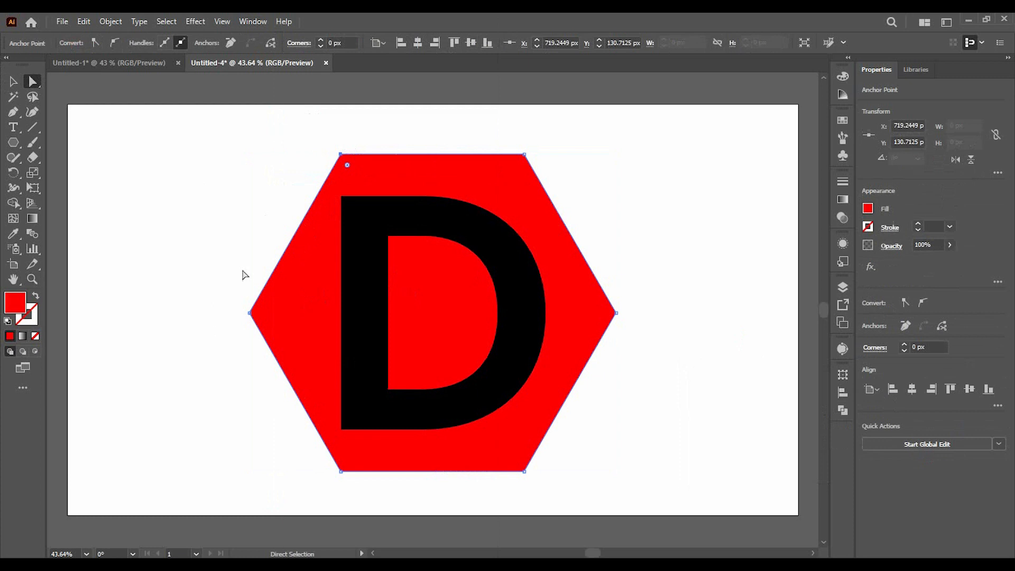
{"action": "left_click", "coordinate": [249, 313], "text": "shift"}
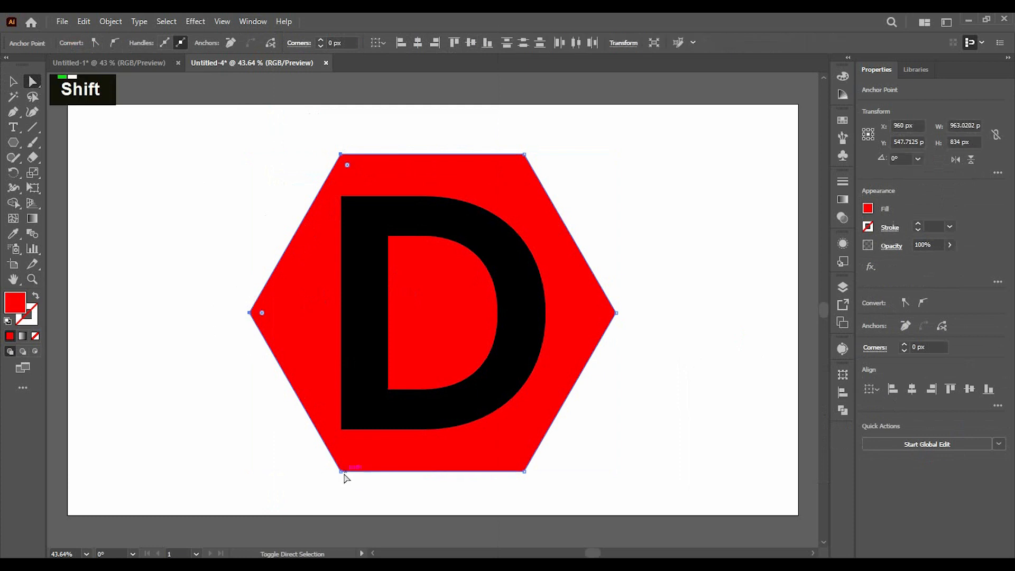
{"action": "left_click", "coordinate": [341, 472], "text": "shift"}
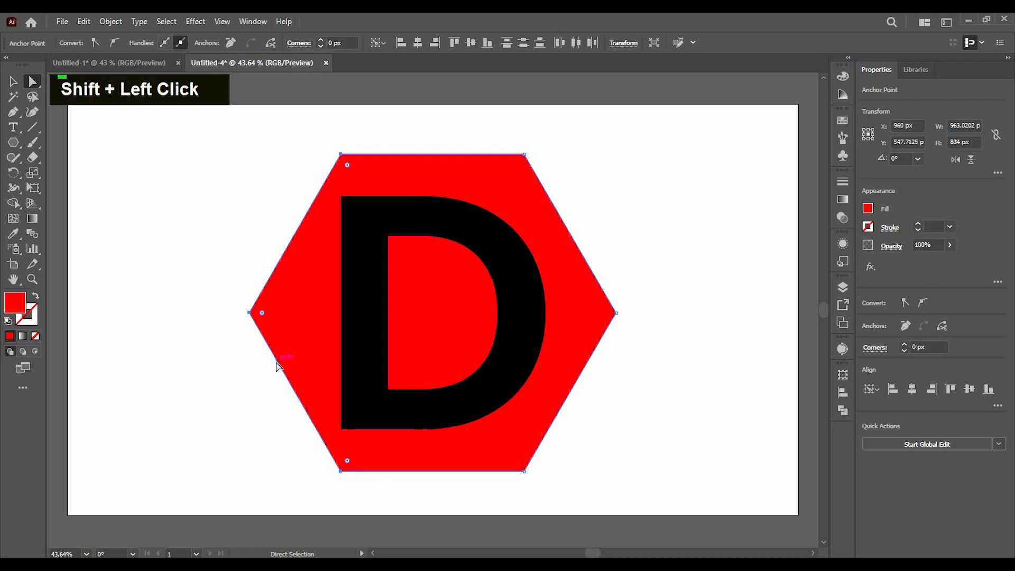
{"action": "key", "text": "Left"}
{"action": "key", "text": "Left"}
{"action": "key", "text": "Left"}
{"action": "key", "text": "Left"}
{"action": "key", "text": "Left"}
{"action": "key", "text": "Left"}
{"action": "key", "text": "Left"}
{"action": "key", "text": "Left"}
{"action": "key", "text": "Left"}
{"action": "key", "text": "Left"}
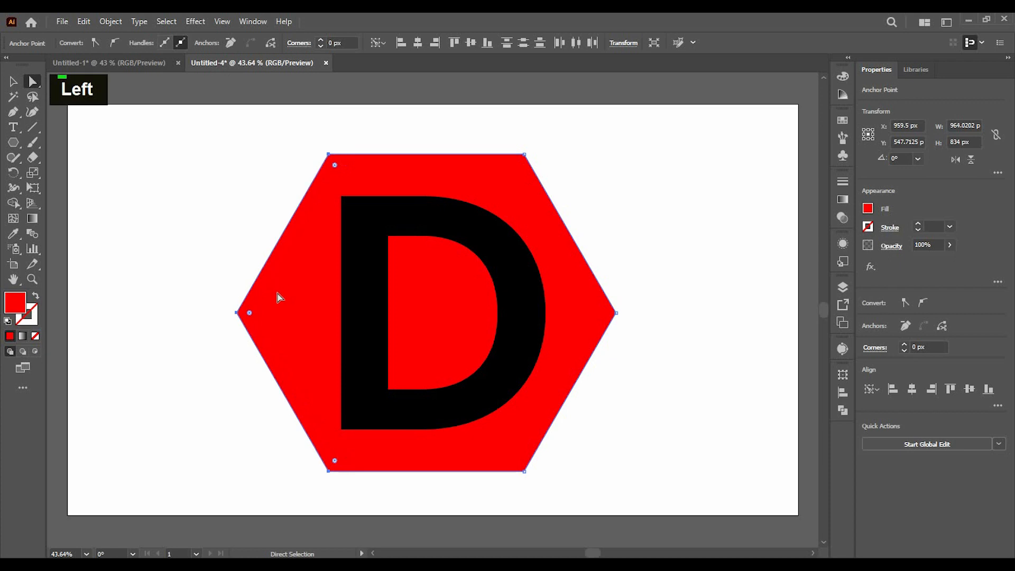
{"action": "left_click", "coordinate": [13, 82]}
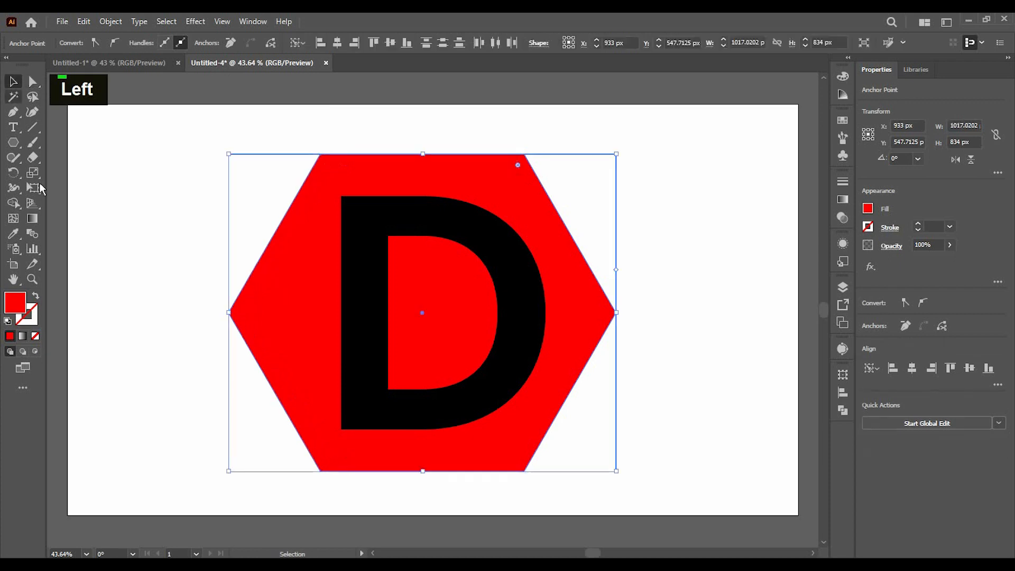
{"action": "left_click", "coordinate": [174, 238]}
- Nudge the letter D slightly left inside the hexagon, to a horizontal position of about 976 px
{"action": "left_click", "coordinate": [359, 299]}
{"action": "key", "text": "Left"}
{"action": "key", "text": "Left"}
{"action": "key", "text": "Left"}
{"action": "key", "text": "Left"}
{"action": "key", "text": "Left"}
{"action": "key", "text": "Left"}
{"action": "key", "text": "Left"}
{"action": "key", "text": "Left"}
{"action": "key", "text": "Left"}
{"action": "key", "text": "Left"}
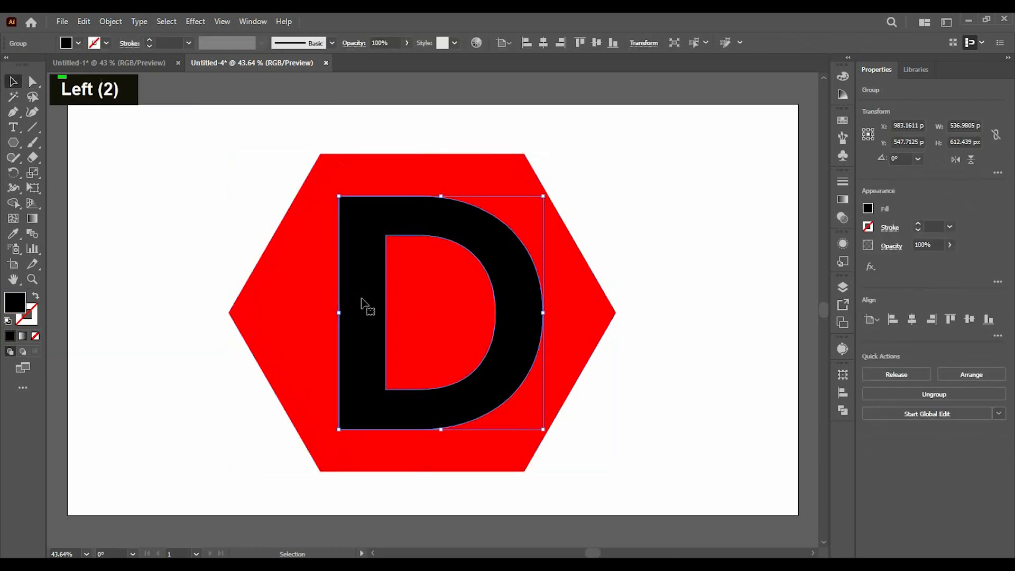
{"action": "key", "text": "Right"}
{"action": "key", "text": "Right"}
{"action": "key", "text": "Right"}
{"action": "key", "text": "Right"}
{"action": "key", "text": "Right"}
{"action": "key", "text": "Right"}
{"action": "key", "text": "Right"}
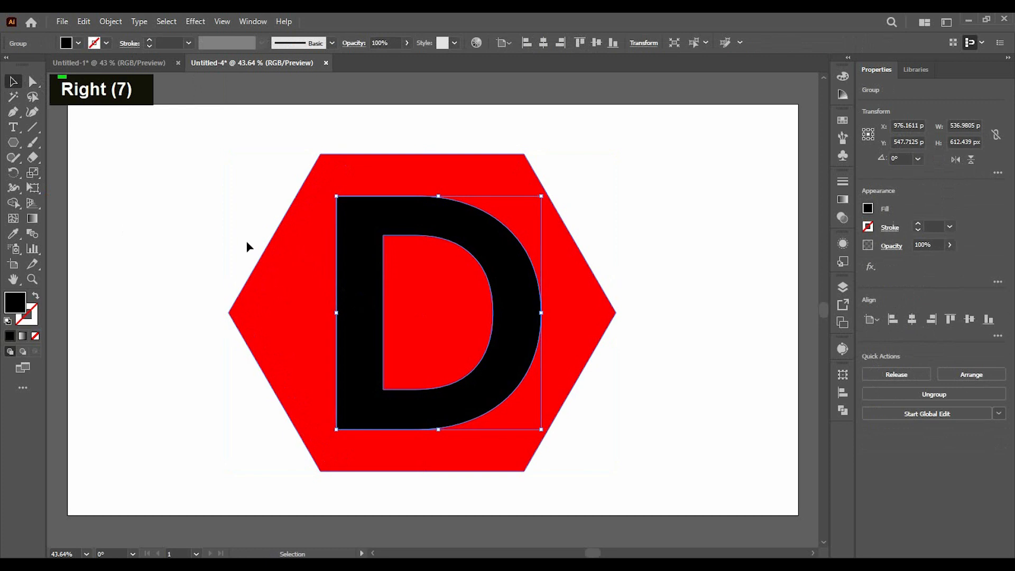
{"action": "left_click", "coordinate": [212, 236]}
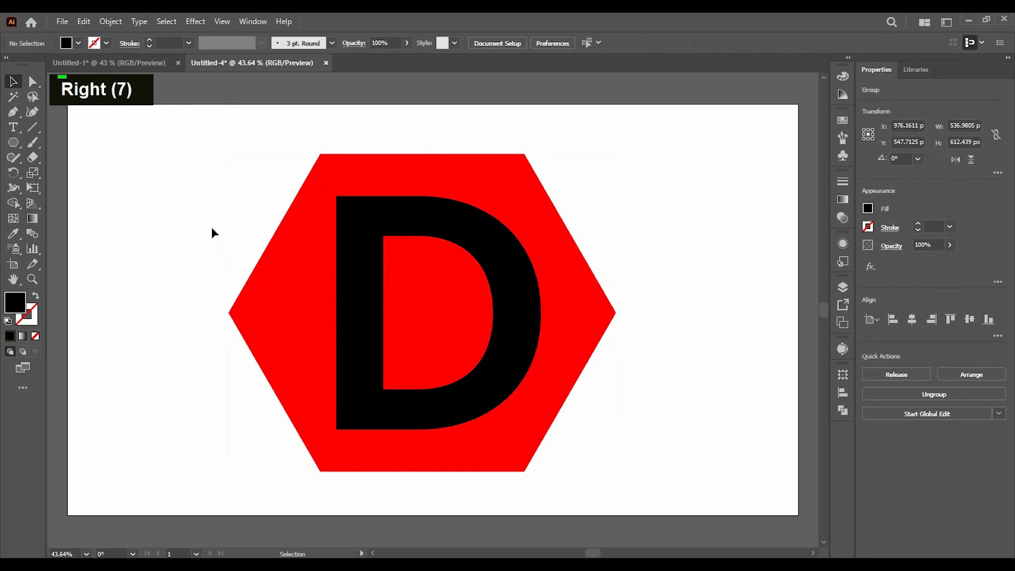
- Draw a vertical line about 1007 px long along the D's straight left edge, crossing the whole hexagon
{"action": "left_click", "coordinate": [32, 127]}
{"action": "left_click_drag", "start_coordinate": [337, 129], "coordinate": [331, 513]}
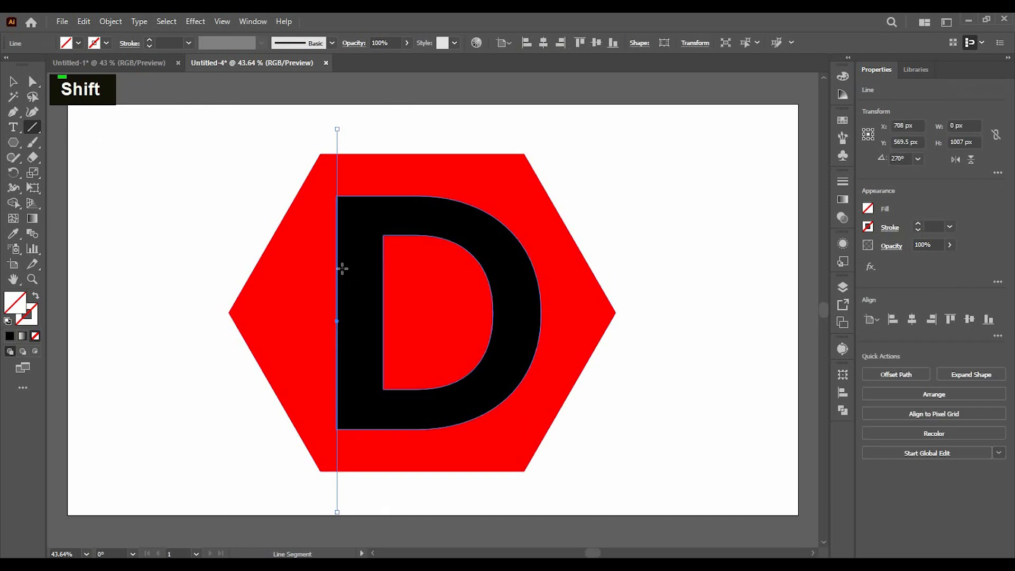
{"action": "left_click", "coordinate": [13, 81]}
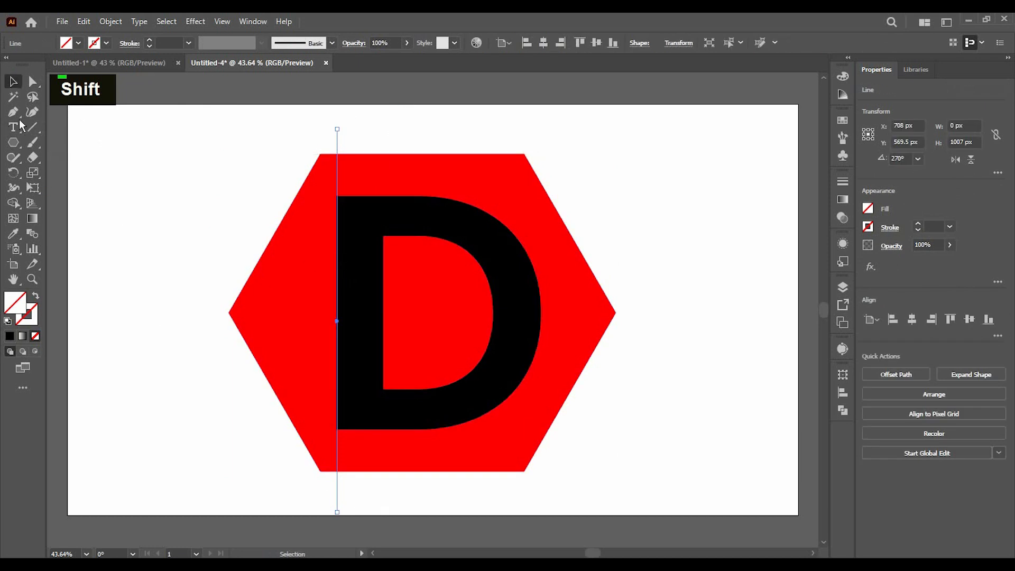
- Select the hexagon with the vertical line and remove the hexagon part left of the line using Shape Builder
{"action": "double_click", "coordinate": [220, 156]}
{"action": "left_click_drag", "start_coordinate": [219, 157], "coordinate": [381, 168]}
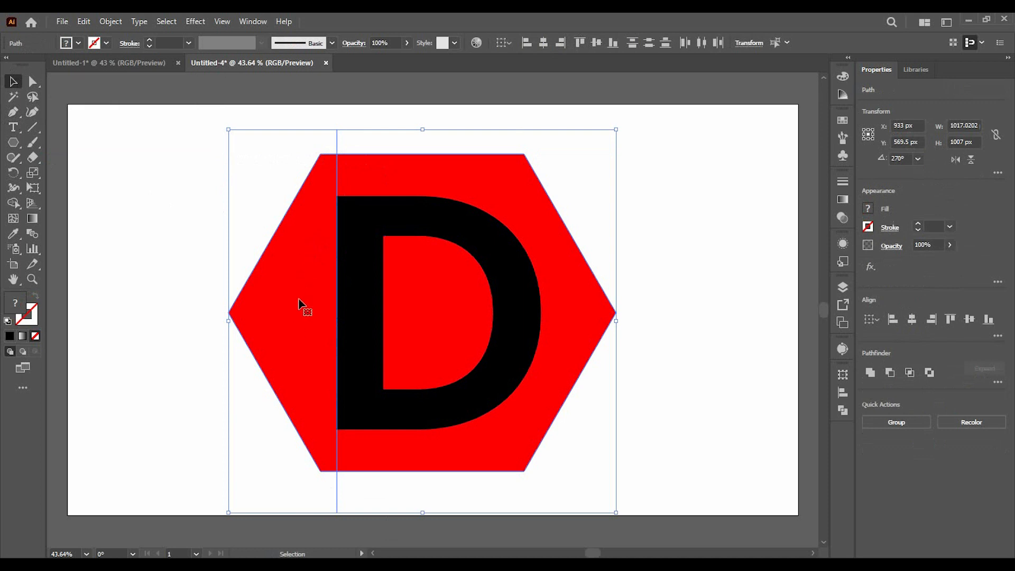
{"action": "left_click", "coordinate": [13, 204]}
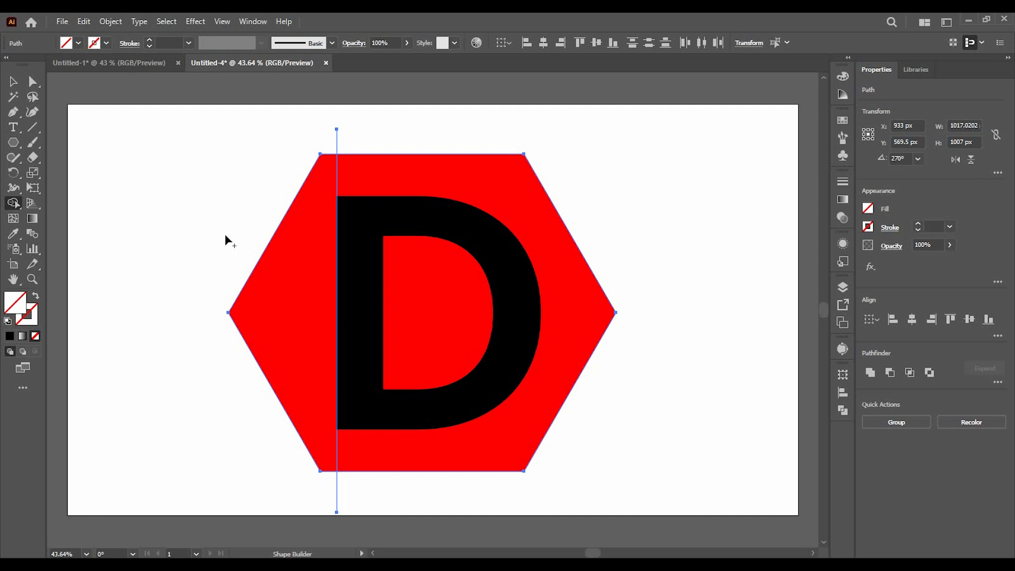
{"action": "key", "text": "alt"}
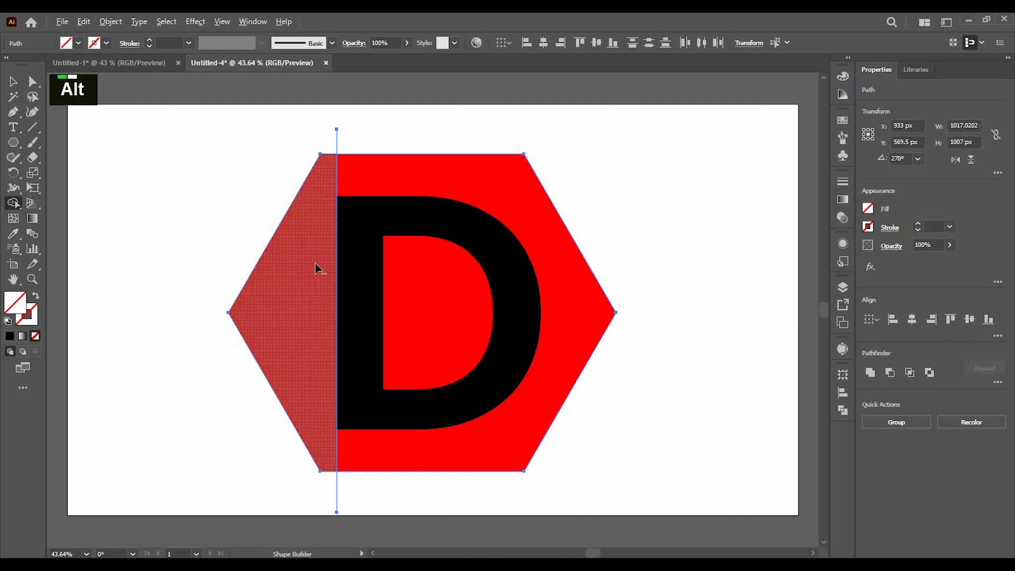
{"action": "left_click", "coordinate": [280, 300], "text": "alt"}
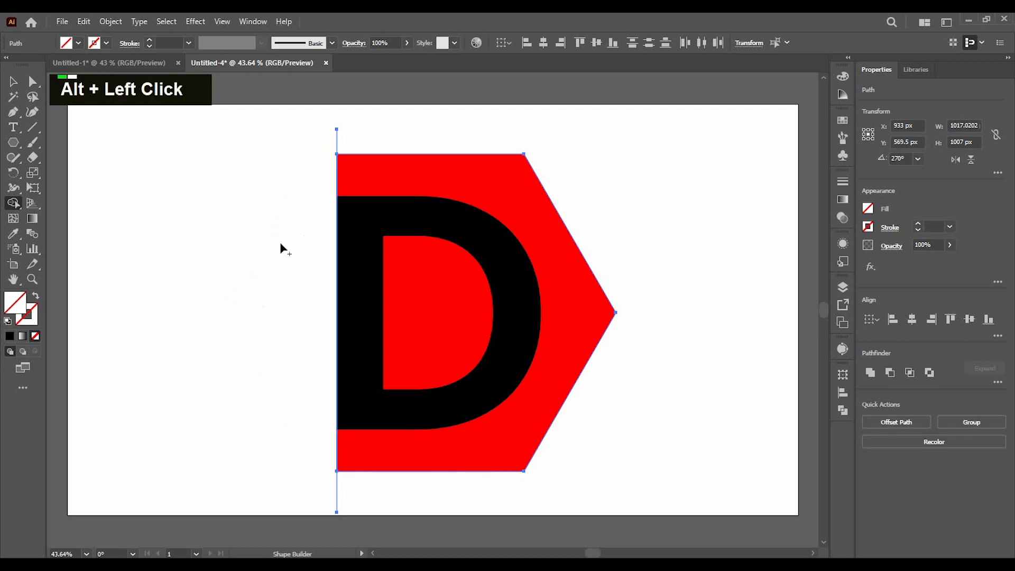
- Delete the leftover vertical line along the D's straight edge
{"action": "left_click", "coordinate": [13, 80]}
{"action": "double_click", "coordinate": [276, 128]}
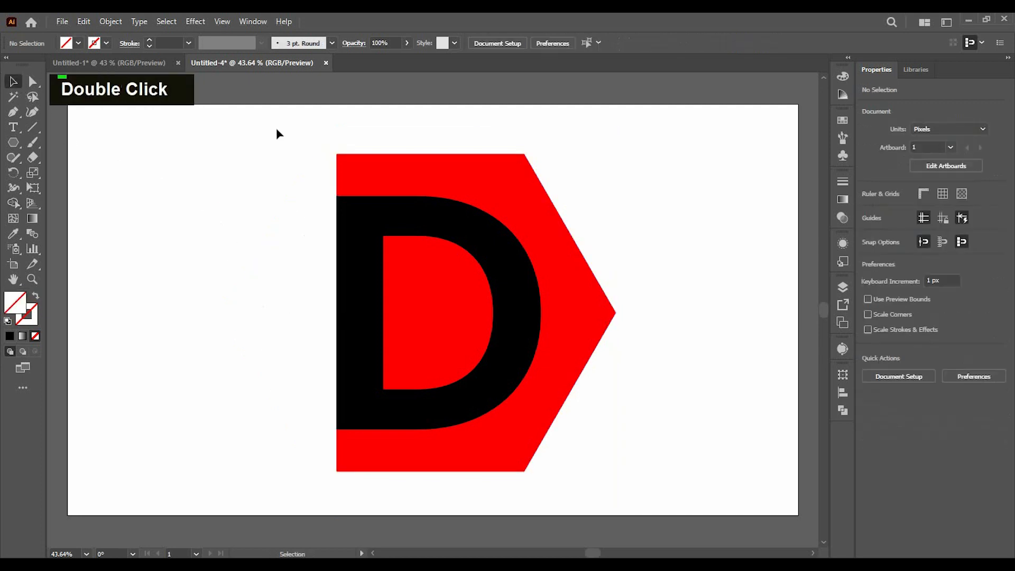
{"action": "left_click_drag", "start_coordinate": [284, 126], "coordinate": [378, 146]}
{"action": "key", "text": "BackSpace"}
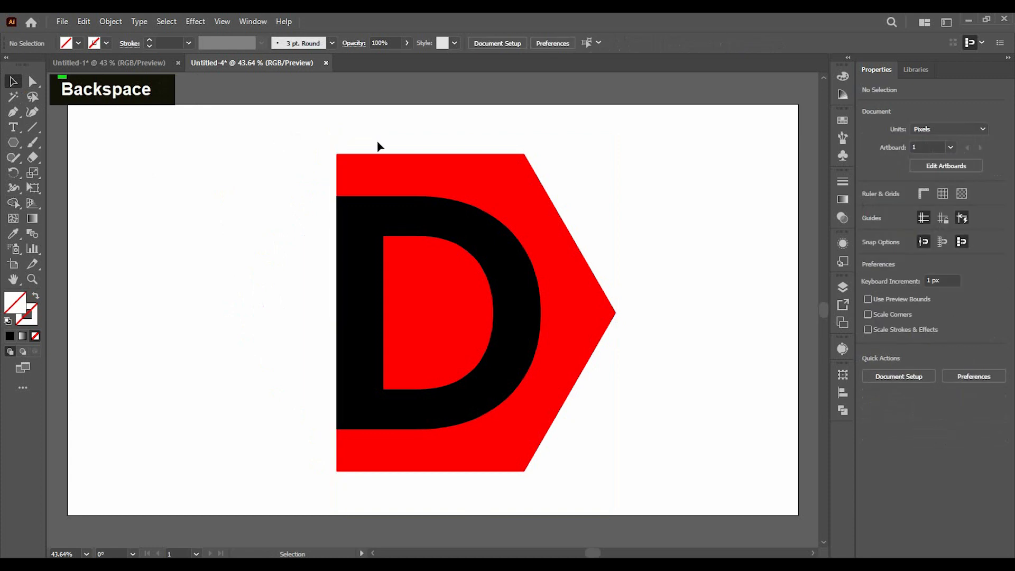
{"action": "key", "text": "BackSpace"}
{"action": "key", "text": "BackSpace"}
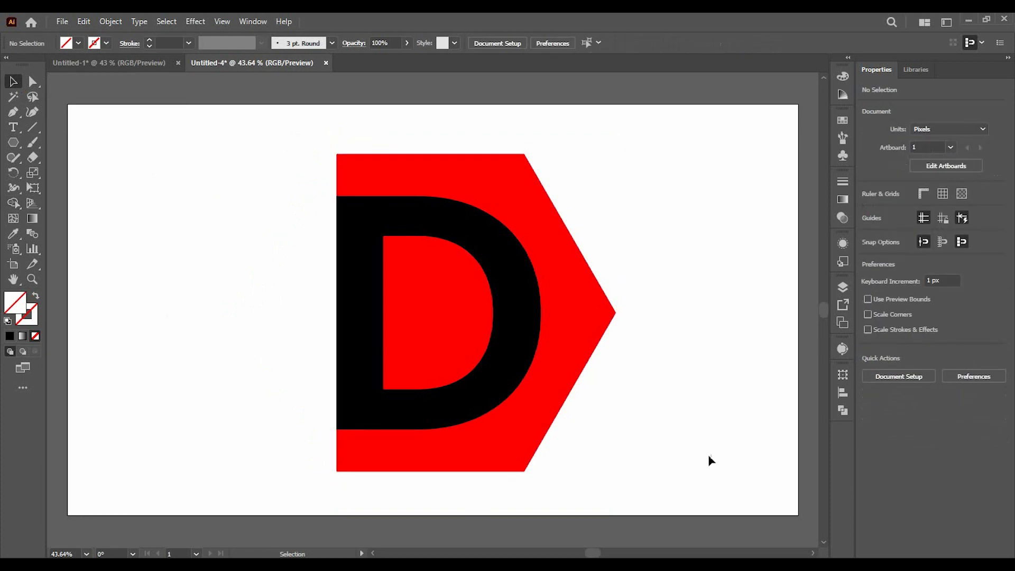
- Slightly round the three right-hand corners of the cut hexagon together
{"action": "left_click_drag", "start_coordinate": [33, 84], "coordinate": [92, 84]}
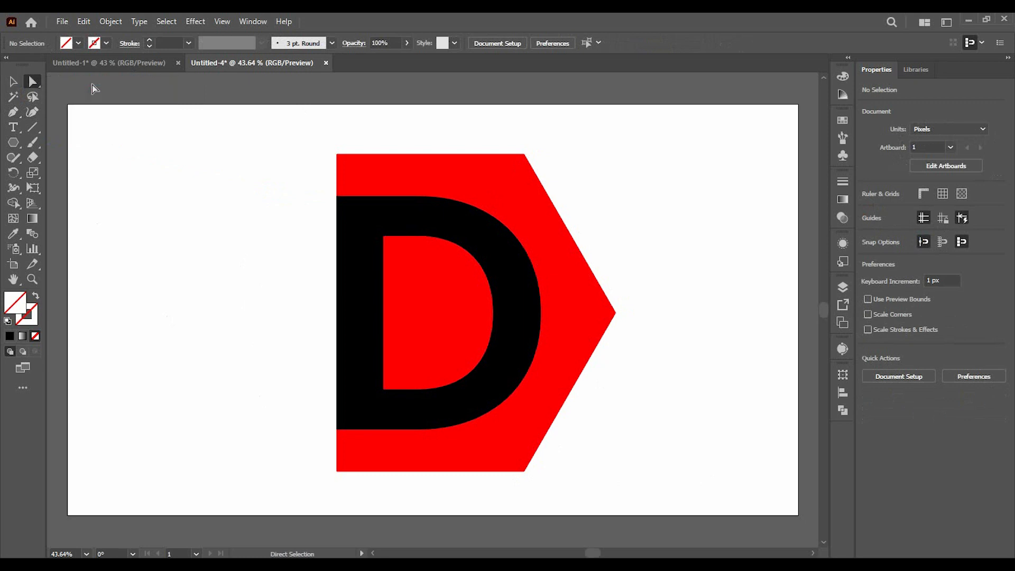
{"action": "left_click", "coordinate": [524, 154]}
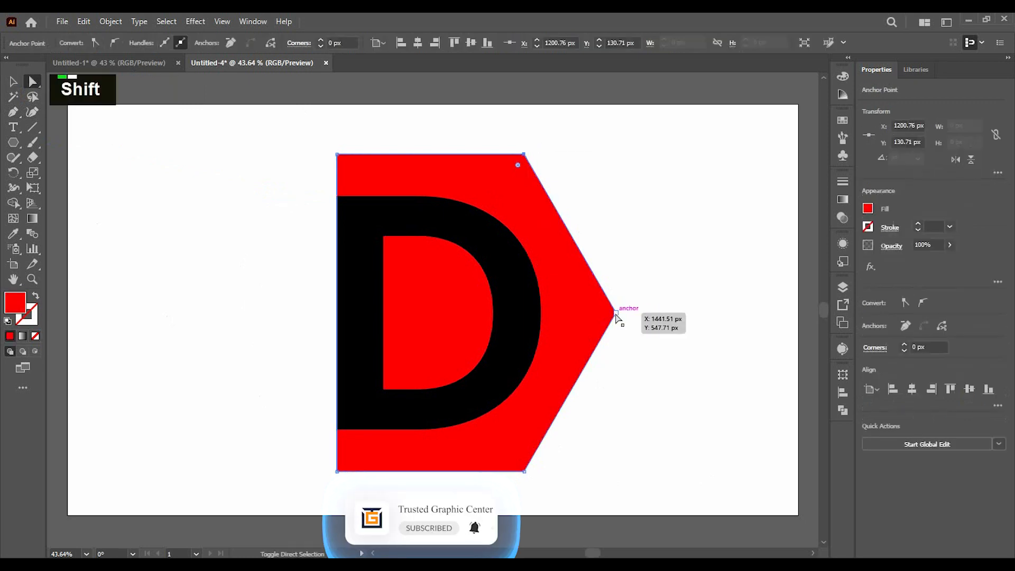
{"action": "left_click", "coordinate": [616, 313], "text": "shift"}
{"action": "left_click", "coordinate": [525, 472], "text": "shift"}
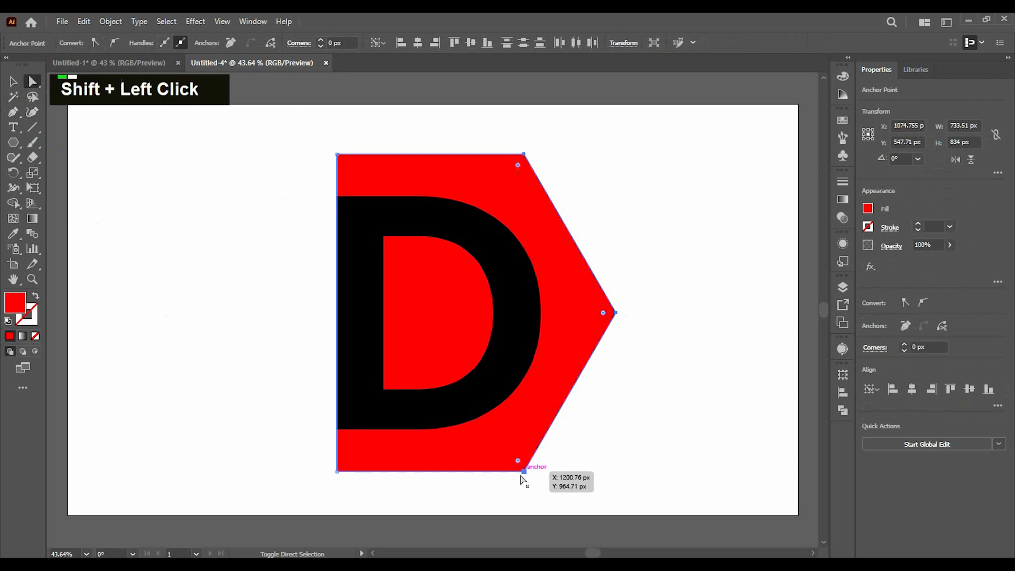
{"action": "mouse_move", "coordinate": [516, 166]}
{"action": "left_mouse_down"}
{"action": "mouse_move", "coordinate": [426, 217]}
{"action": "mouse_move", "coordinate": [442, 222]}
{"action": "mouse_move", "coordinate": [516, 164]}
{"action": "left_mouse_up"}
{"action": "left_click", "coordinate": [160, 223]}
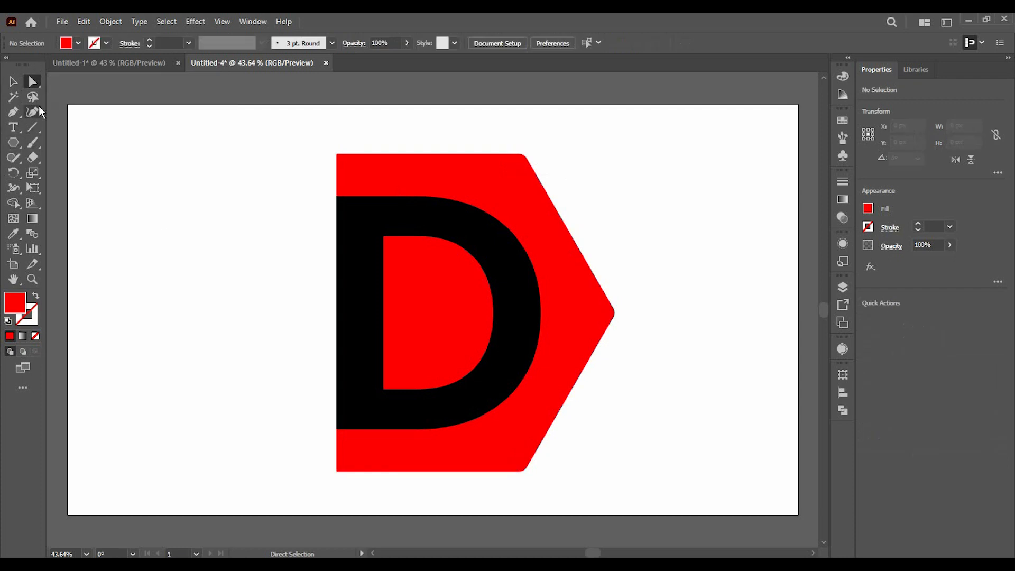
- Draw a Pen path from left of the D through its top-left corner, curving to the hexagon's right tip and beyond it to the lower right
{"action": "right_click", "coordinate": [15, 113]}
{"action": "left_click", "coordinate": [62, 113]}
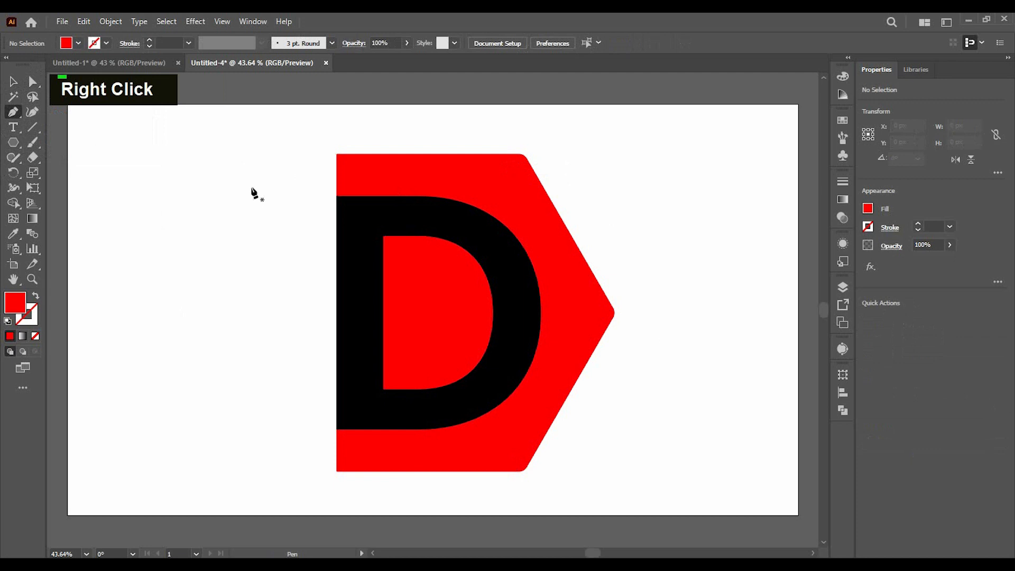
{"action": "left_click", "coordinate": [254, 196]}
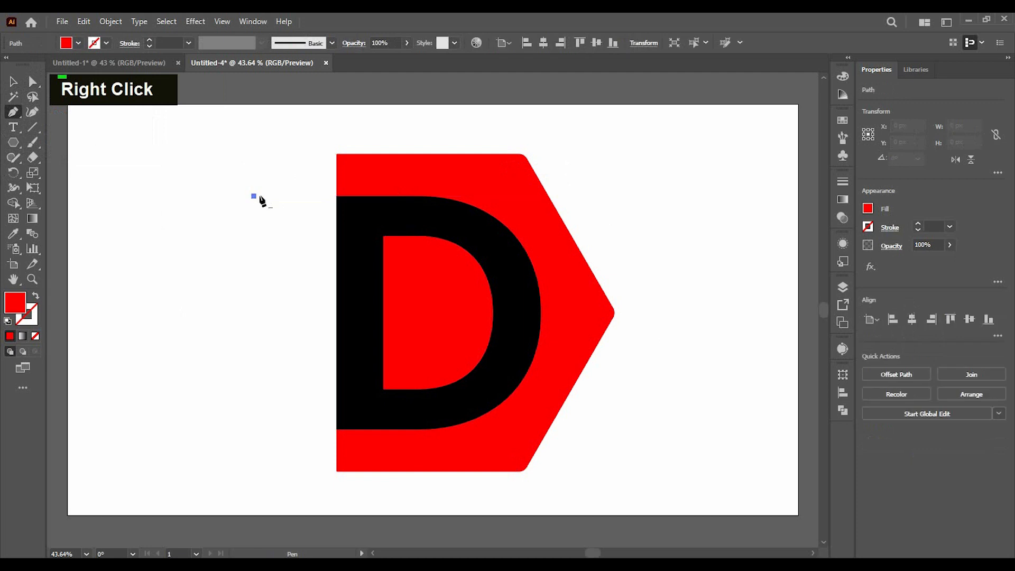
{"action": "left_click", "coordinate": [336, 197]}
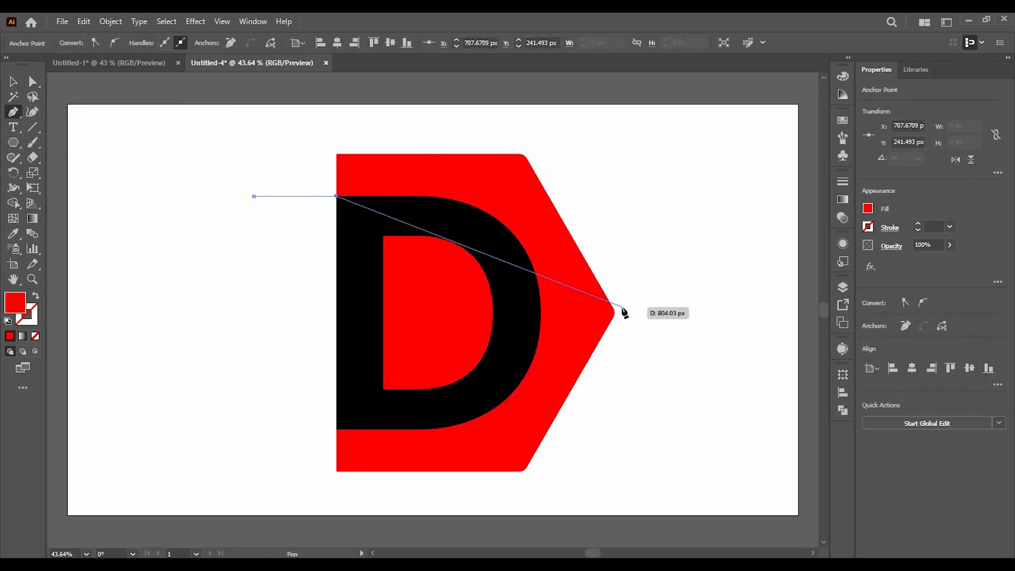
{"action": "left_click_drag", "start_coordinate": [615, 310], "coordinate": [709, 455]}
{"action": "left_click", "coordinate": [714, 465]}
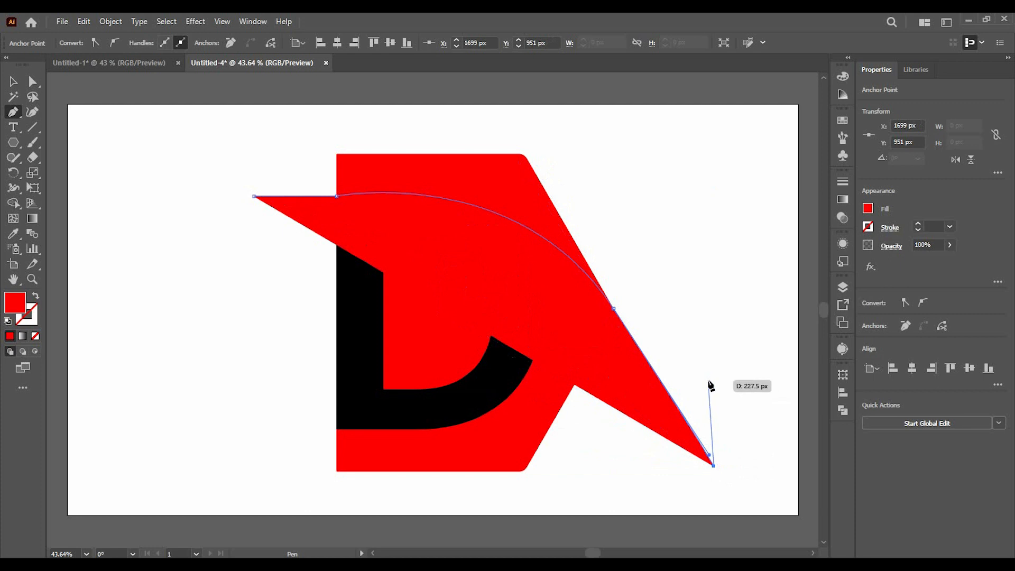
- Swap the curved path's fill and stroke to leave it unfilled, and set its stroke color to yellow
{"action": "key", "text": "shift+x"}
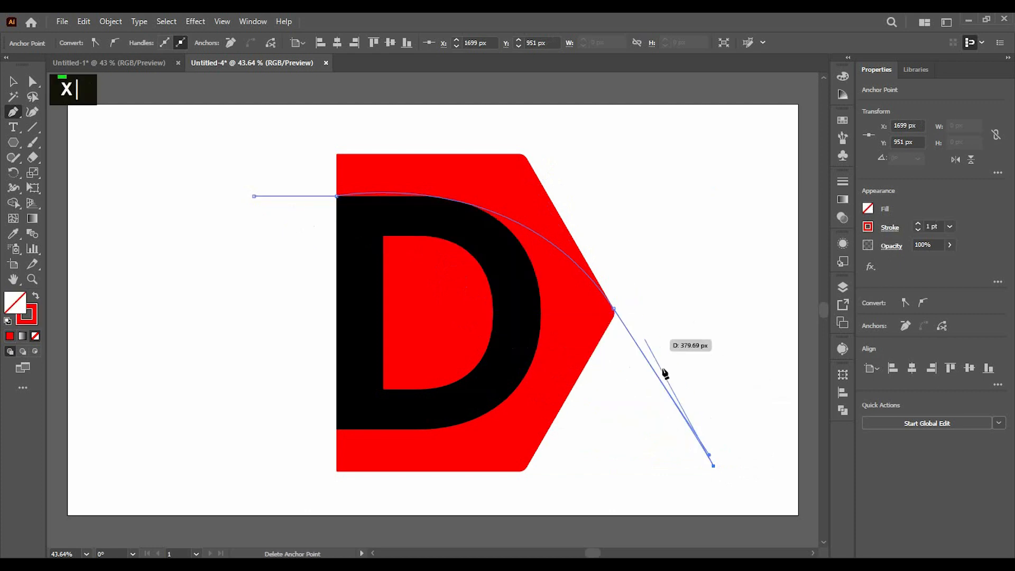
{"action": "left_click", "coordinate": [35, 299]}
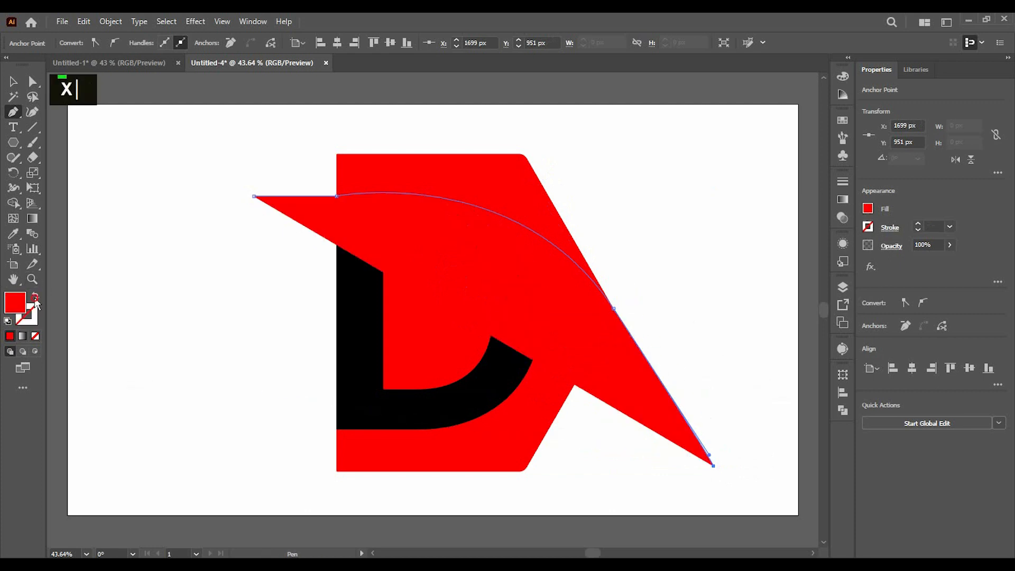
{"action": "left_click", "coordinate": [35, 299]}
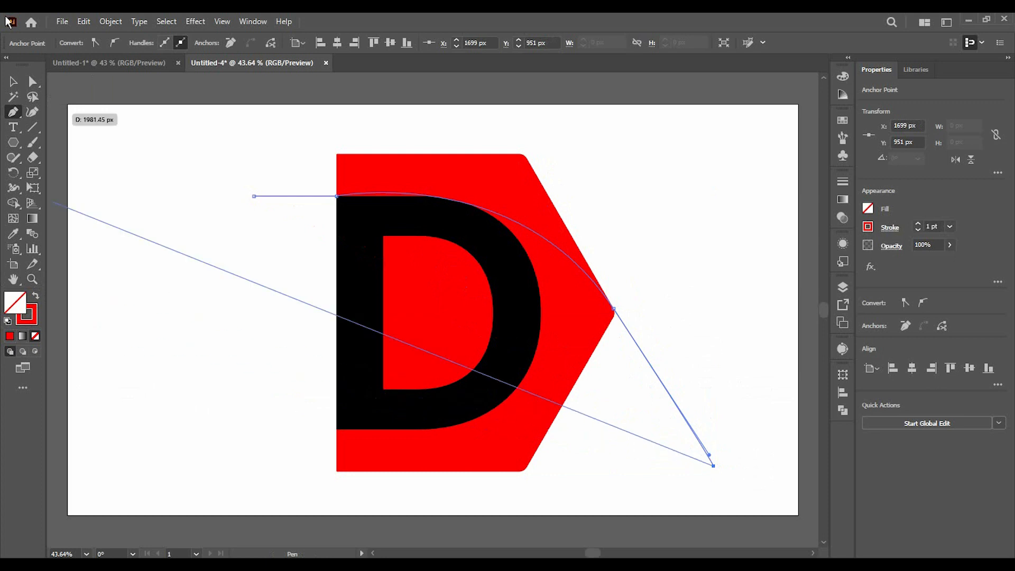
{"action": "left_click", "coordinate": [11, 82]}
{"action": "left_click", "coordinate": [132, 317]}
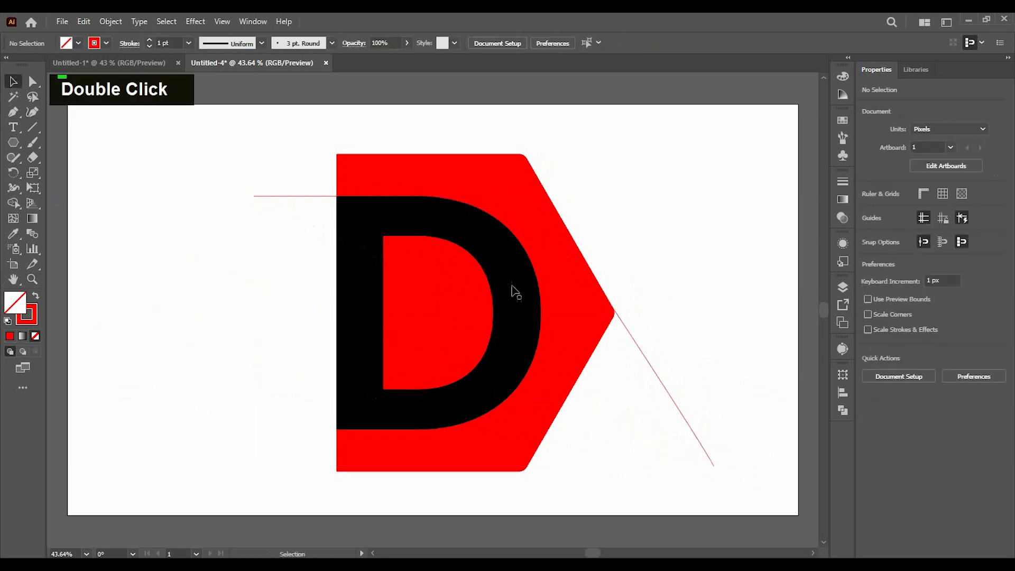
{"action": "left_click", "coordinate": [683, 416]}
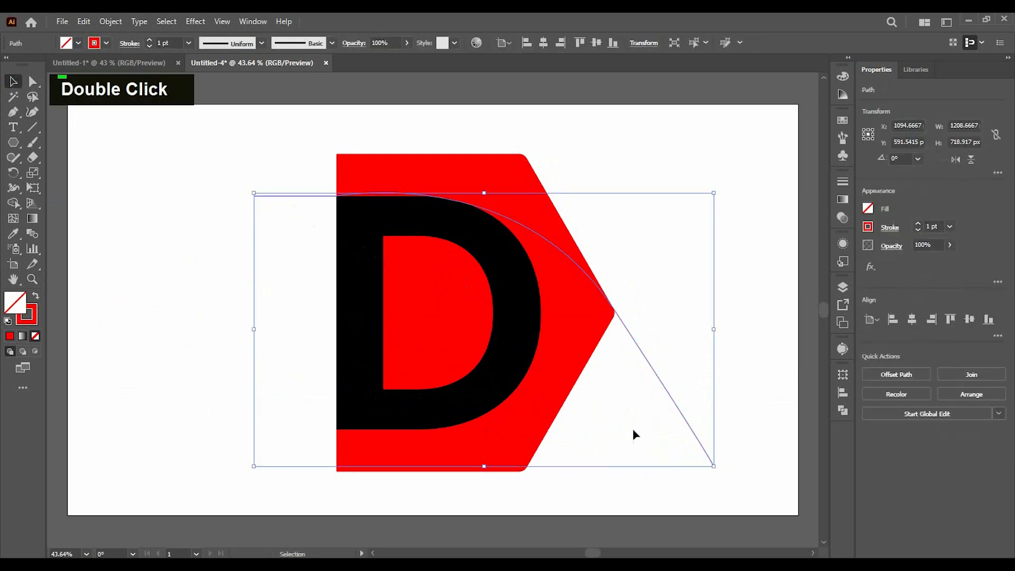
{"action": "left_click", "coordinate": [107, 43]}
{"action": "left_click", "coordinate": [53, 65]}
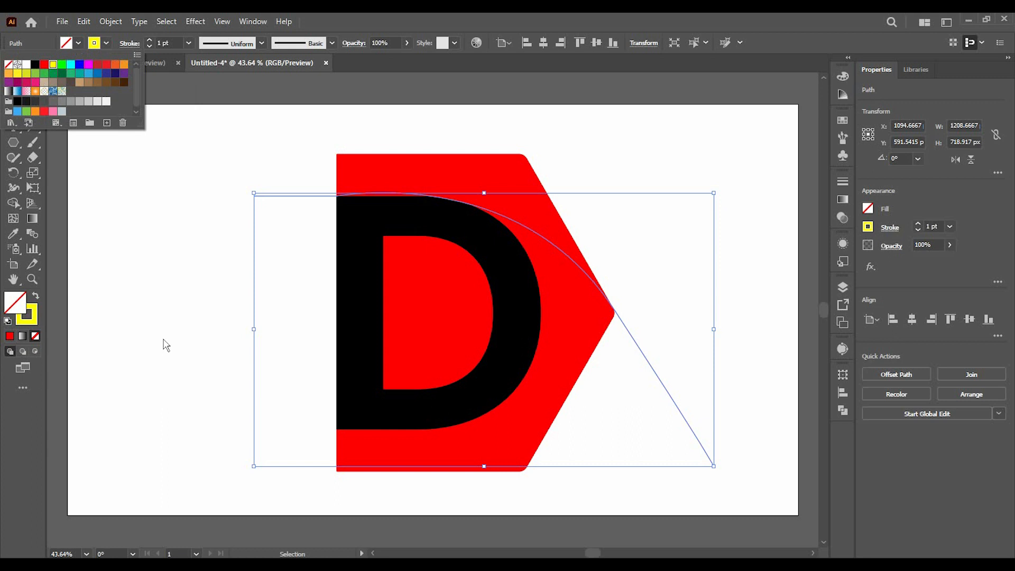
{"action": "double_click", "coordinate": [155, 287]}
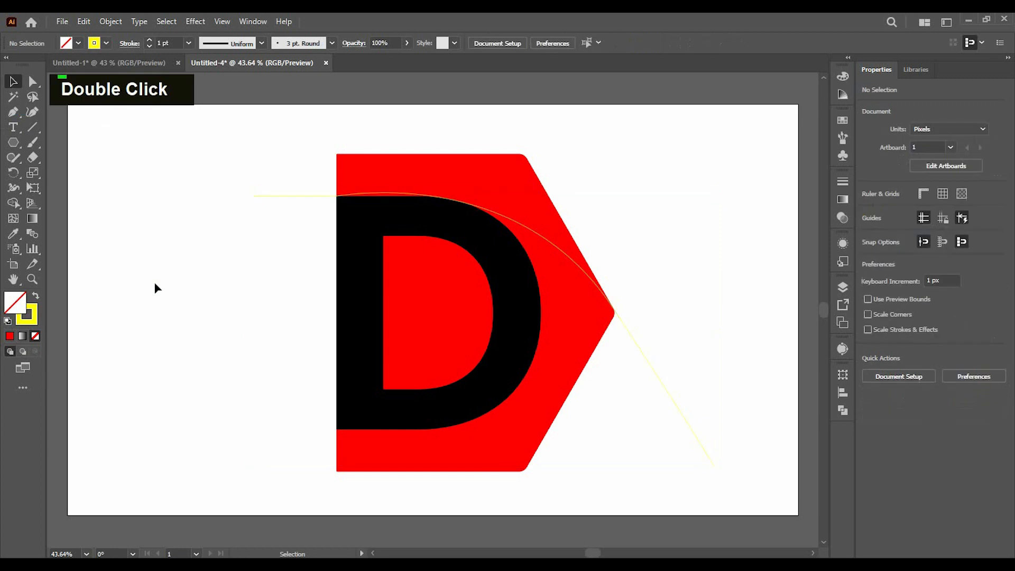
- Draw a second Pen curve from the first curve at the D's upper bend through the hexagon's bottom-right corner, extending below the artboard
{"action": "left_click", "coordinate": [14, 113]}
{"action": "scroll", "coordinate": [527, 223], "scroll_direction": "up", "scroll_amount": 1, "text": "alt"}
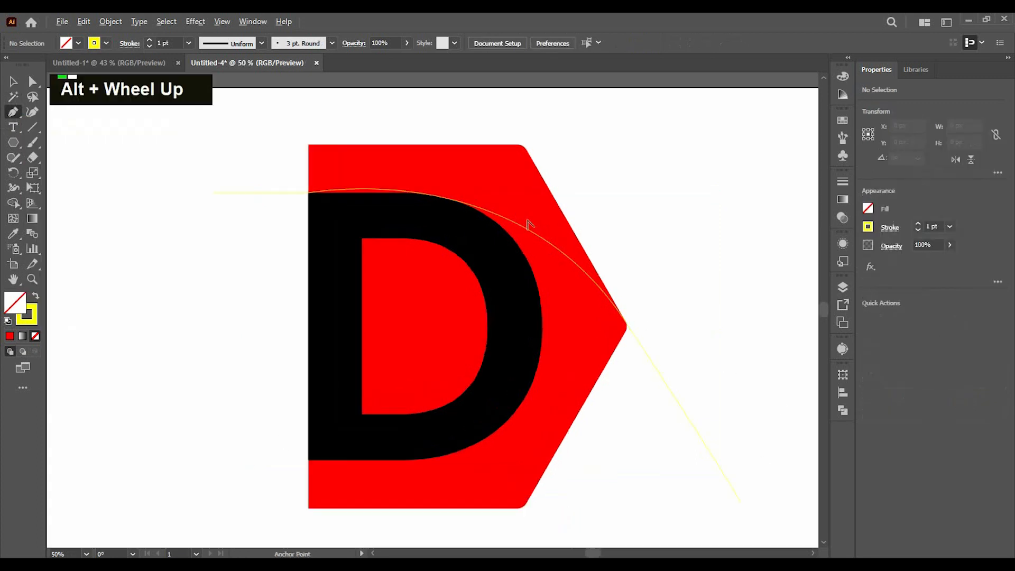
{"action": "scroll", "coordinate": [528, 222], "scroll_direction": "up", "scroll_amount": 3, "text": "alt"}
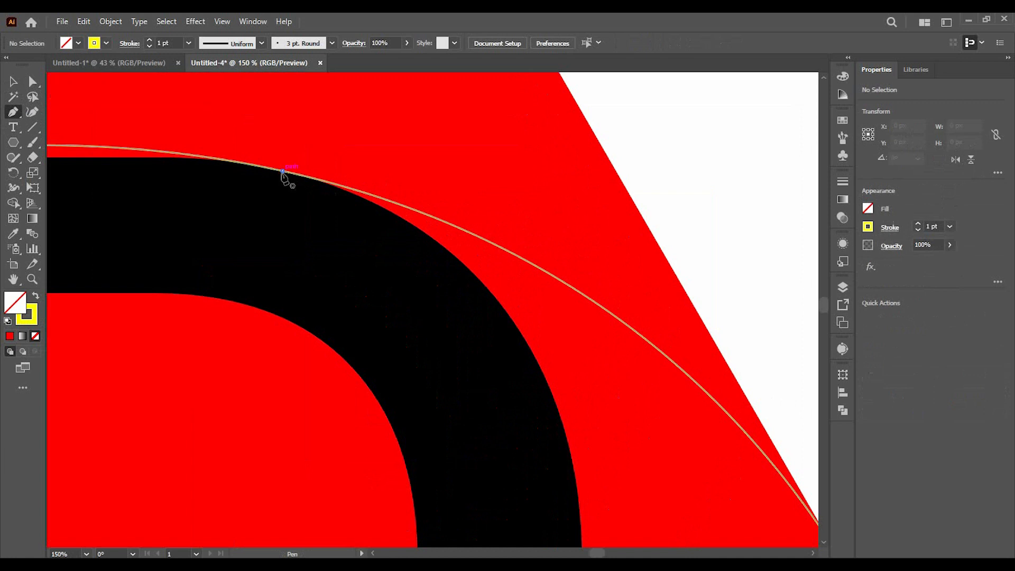
{"action": "left_click", "coordinate": [283, 174]}
{"action": "scroll", "coordinate": [528, 312], "scroll_direction": "down", "scroll_amount": 2, "text": "alt"}
{"action": "scroll", "coordinate": [542, 324], "scroll_direction": "down", "scroll_amount": 2}
{"action": "scroll", "coordinate": [550, 365], "scroll_direction": "down", "scroll_amount": 3}
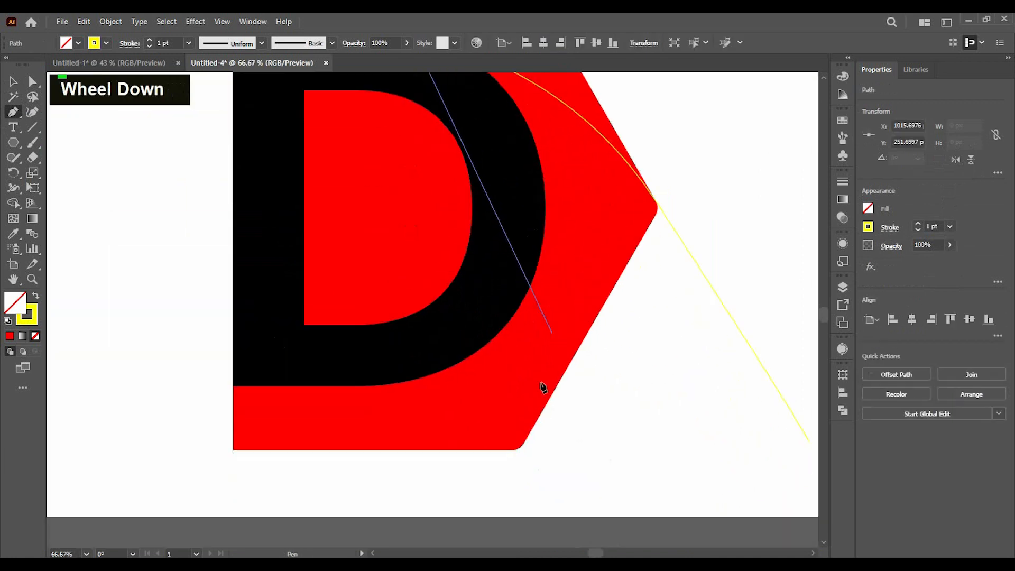
{"action": "scroll", "coordinate": [544, 408], "scroll_direction": "down", "scroll_amount": 2, "text": "alt"}
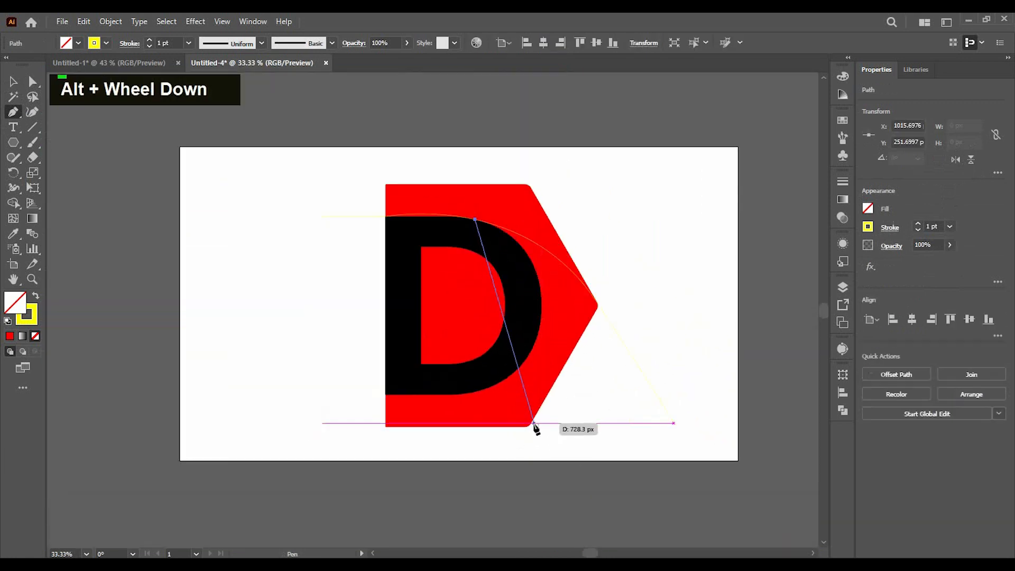
{"action": "left_click_drag", "start_coordinate": [532, 423], "coordinate": [476, 512]}
{"action": "scroll", "coordinate": [495, 524], "scroll_direction": "down", "scroll_amount": 3}
{"action": "scroll", "coordinate": [479, 545], "scroll_direction": "up", "scroll_amount": 1}
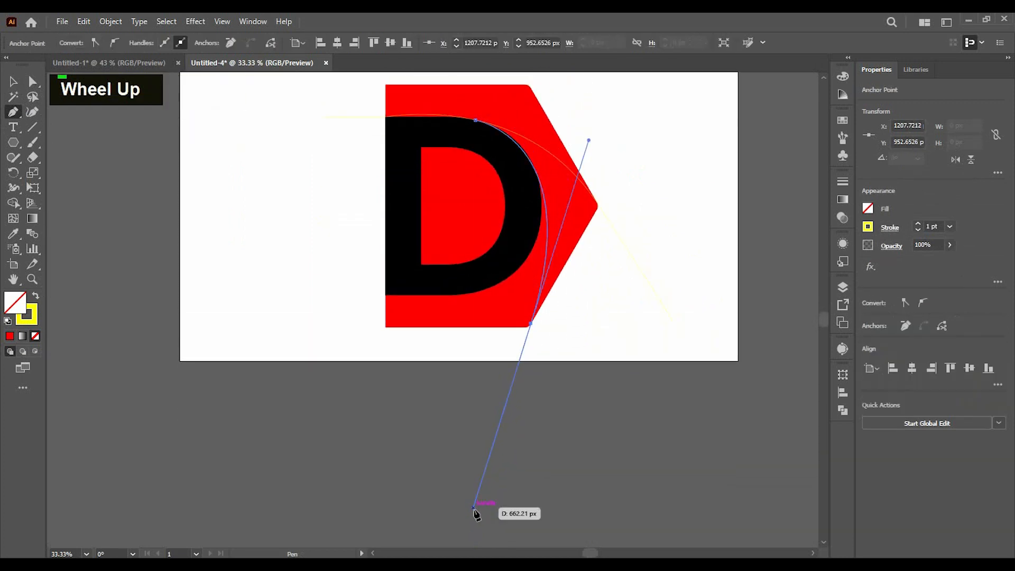
{"action": "left_click", "coordinate": [22, 80]}
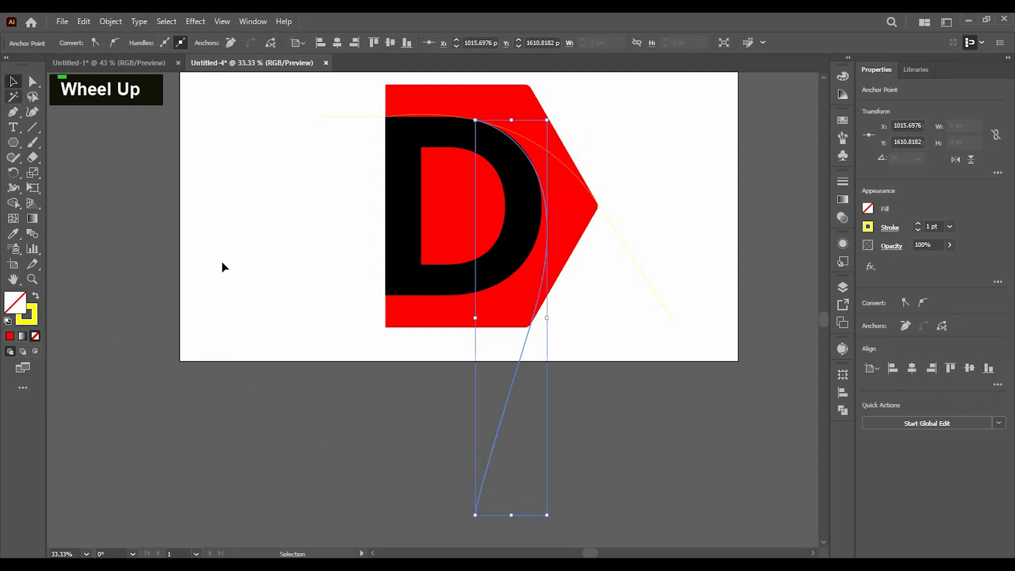
{"action": "double_click", "coordinate": [319, 304]}
- Draw a third Pen curve from the second curve at the D's right side through the hexagon's bottom-left corner, extending toward the artboard's lower left
{"action": "left_click", "coordinate": [13, 112]}
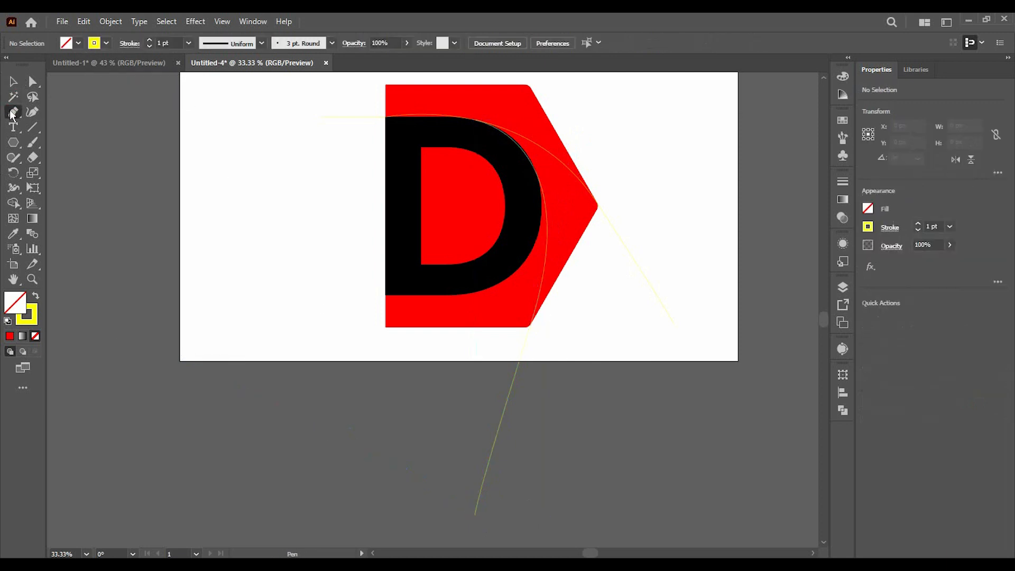
{"action": "scroll", "coordinate": [535, 166], "scroll_direction": "up", "scroll_amount": 3, "text": "alt"}
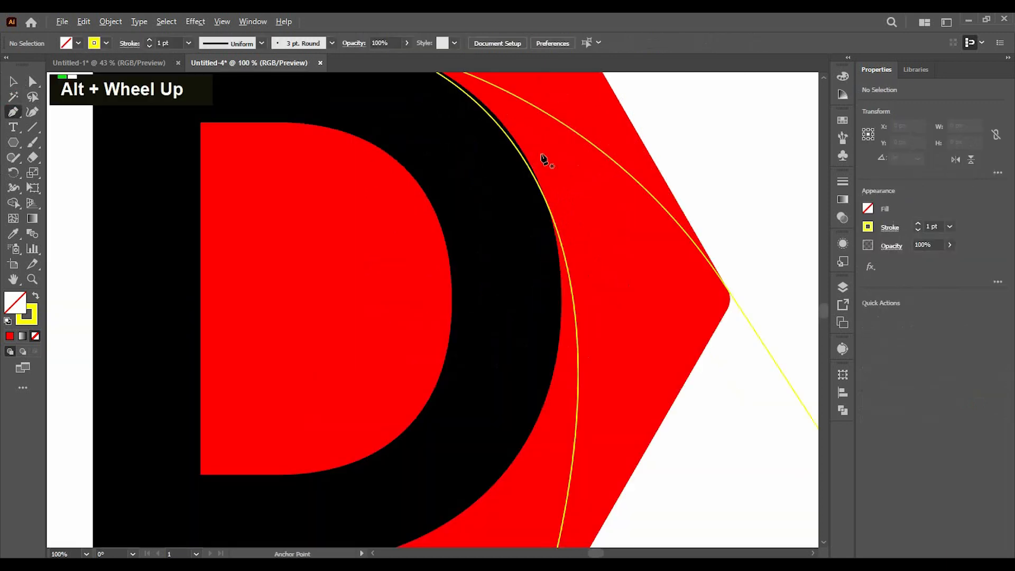
{"action": "left_click", "coordinate": [546, 203]}
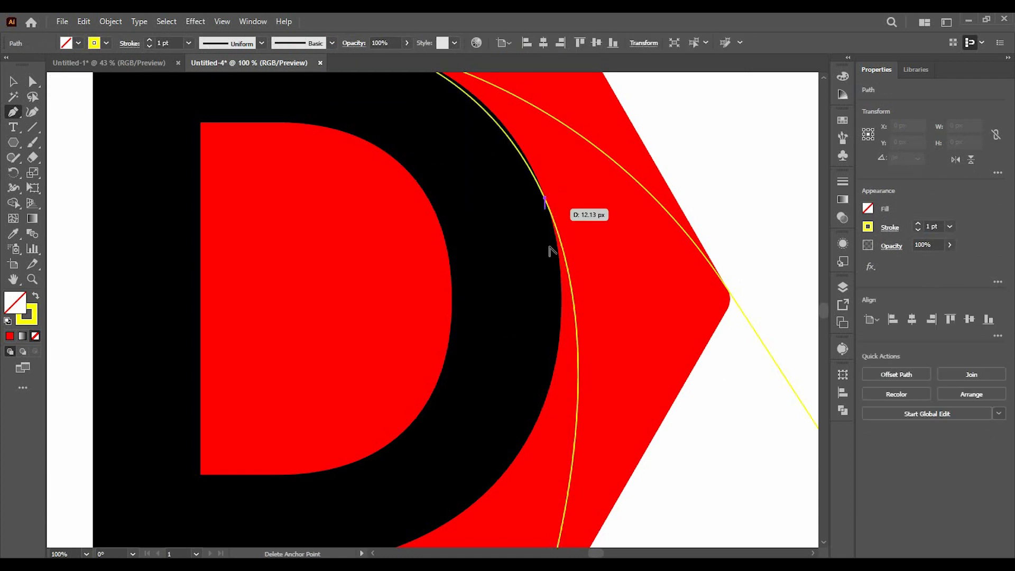
{"action": "scroll", "coordinate": [550, 249], "scroll_direction": "down", "scroll_amount": 1, "text": "alt"}
{"action": "scroll", "coordinate": [474, 424], "scroll_direction": "down", "scroll_amount": 2}
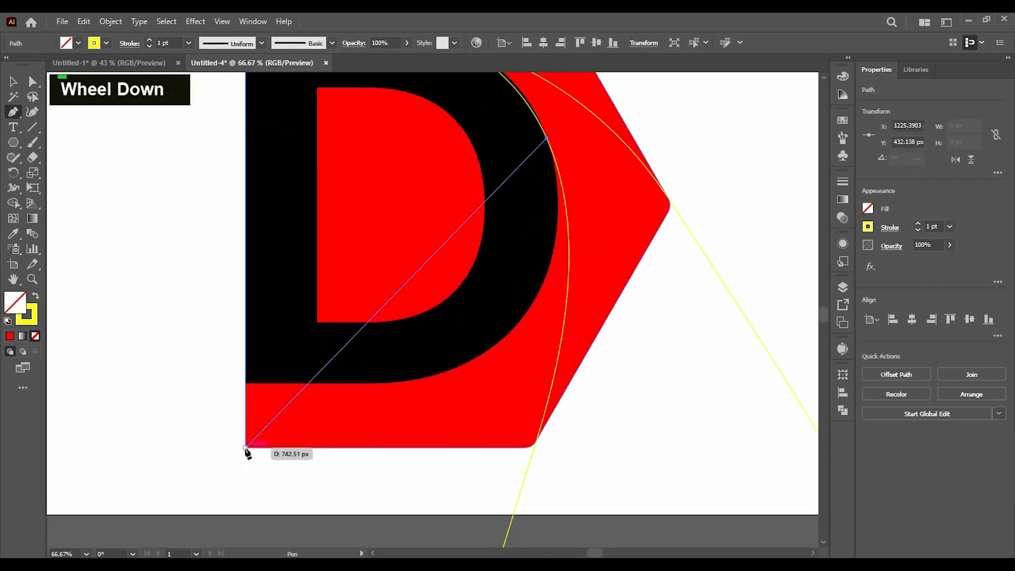
{"action": "left_click_drag", "start_coordinate": [246, 448], "coordinate": [90, 430]}
{"action": "scroll", "coordinate": [143, 502], "scroll_direction": "down", "scroll_amount": 2}
{"action": "scroll", "coordinate": [154, 496], "scroll_direction": "down", "scroll_amount": 5, "text": "ctrl"}
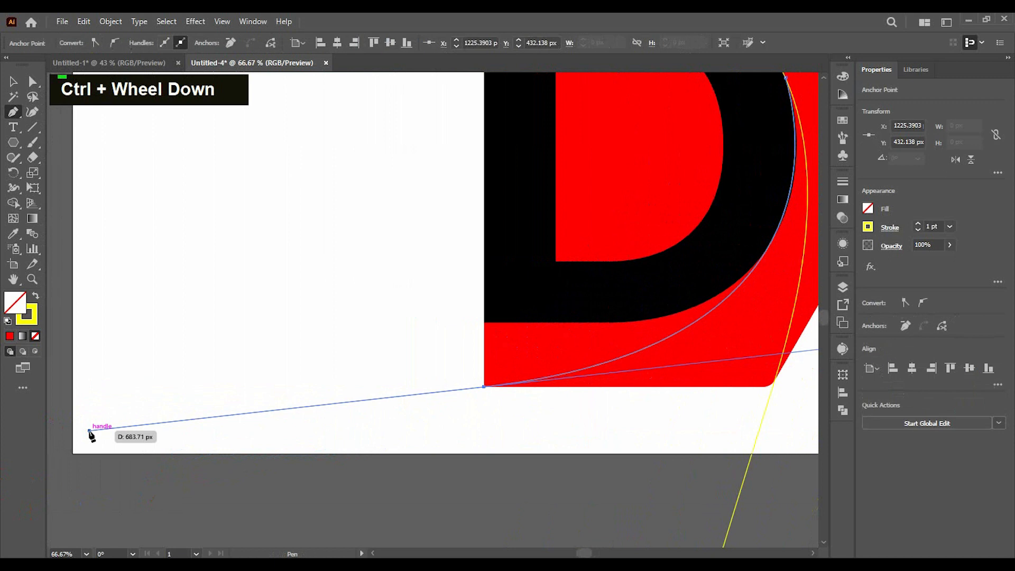
{"action": "scroll", "coordinate": [182, 482], "scroll_direction": "down", "scroll_amount": 3, "text": "alt"}
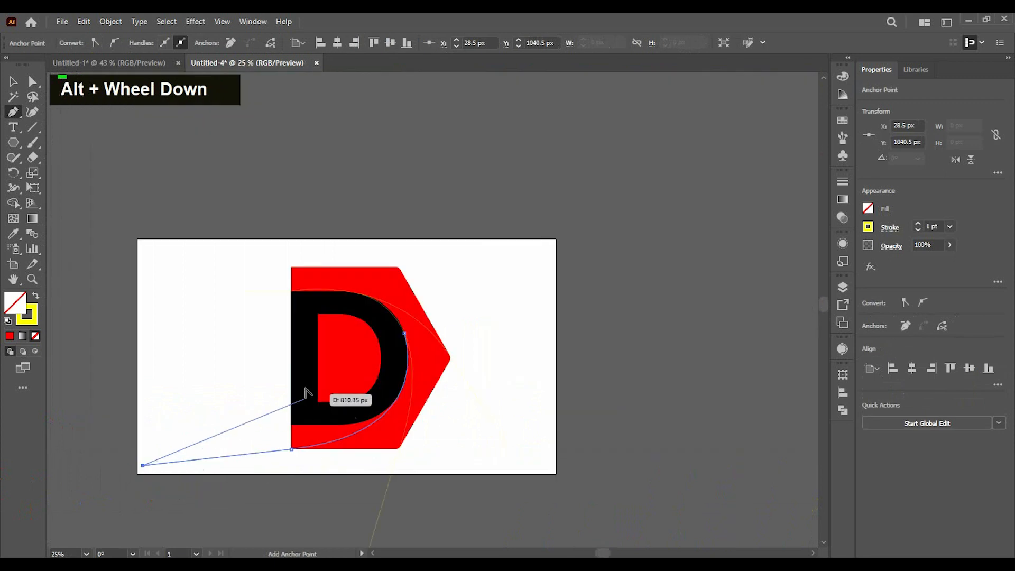
{"action": "scroll", "coordinate": [304, 390], "scroll_direction": "up", "scroll_amount": 3, "text": "alt"}
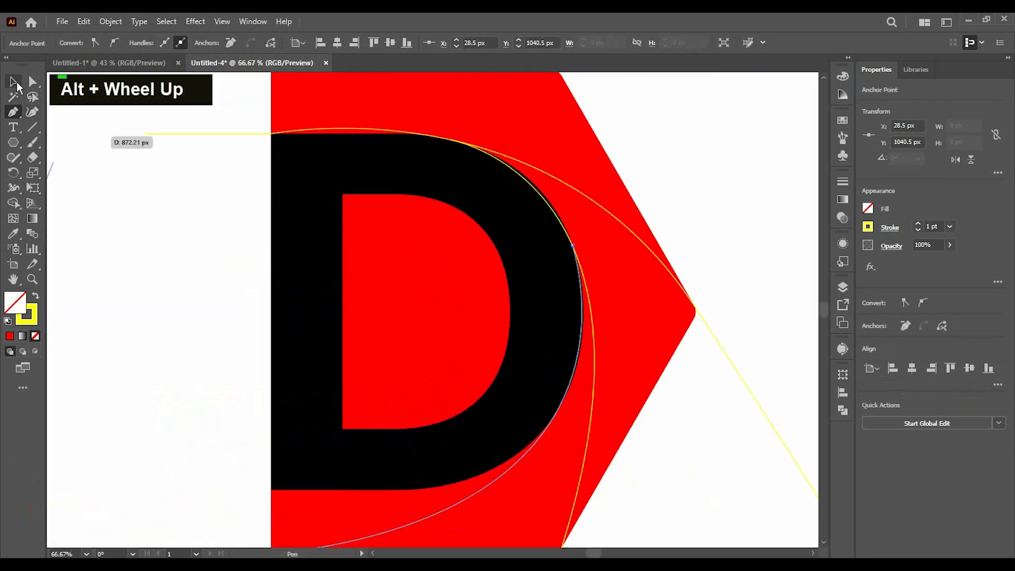
- Select the D, the hexagon and all three curves, and split them into separate pieces with Pathfinder Divide
{"action": "left_click", "coordinate": [14, 82]}
{"action": "left_click", "coordinate": [141, 334]}
{"action": "scroll", "coordinate": [185, 333], "scroll_direction": "down", "scroll_amount": 2, "text": "alt"}
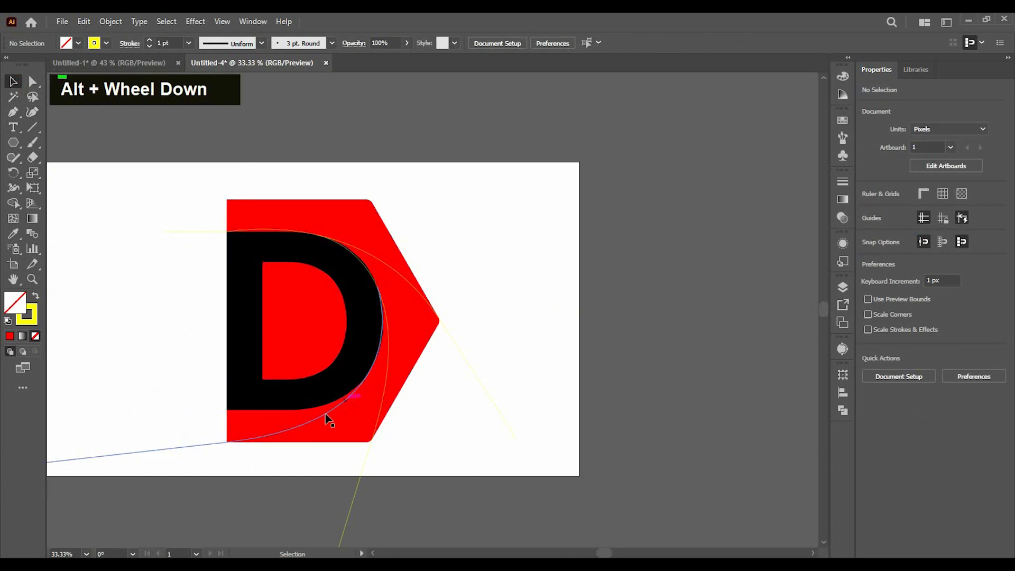
{"action": "scroll", "coordinate": [460, 442], "scroll_direction": "left", "scroll_amount": 3}
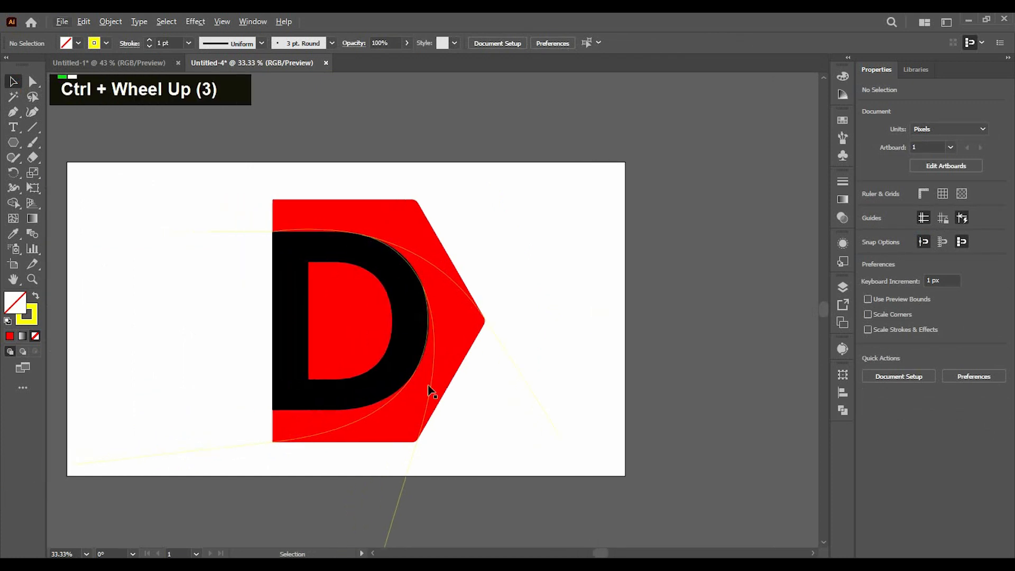
{"action": "left_click_drag", "start_coordinate": [562, 521], "coordinate": [525, 409]}
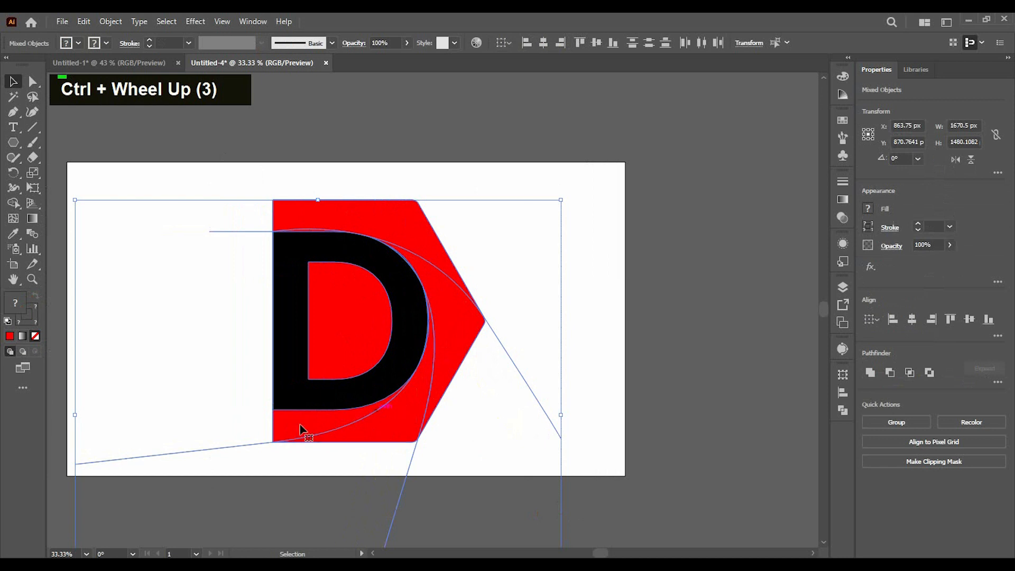
{"action": "scroll", "coordinate": [423, 335], "scroll_direction": "left", "scroll_amount": 3}
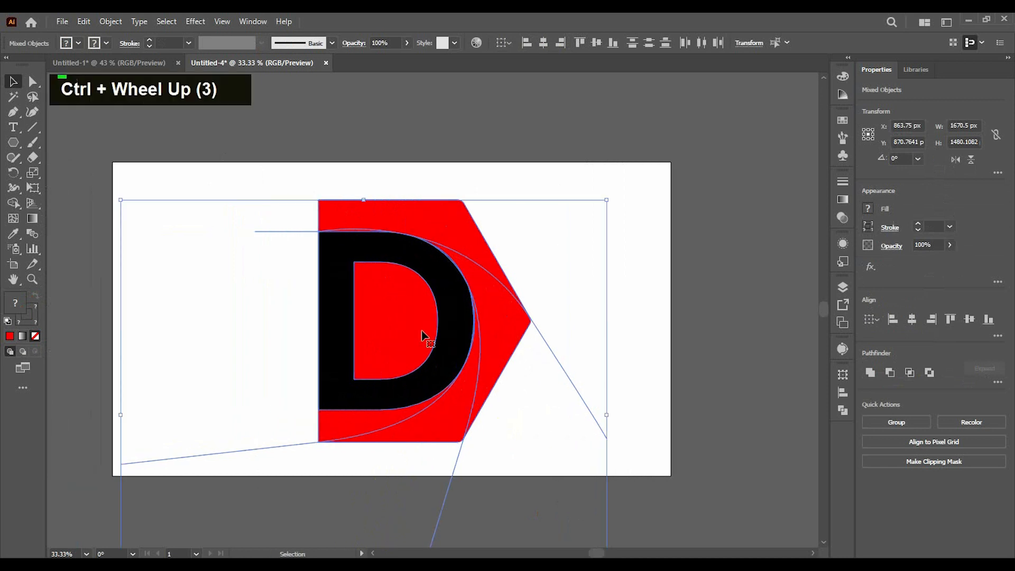
{"action": "scroll", "coordinate": [426, 333], "scroll_direction": "up", "scroll_amount": 1}
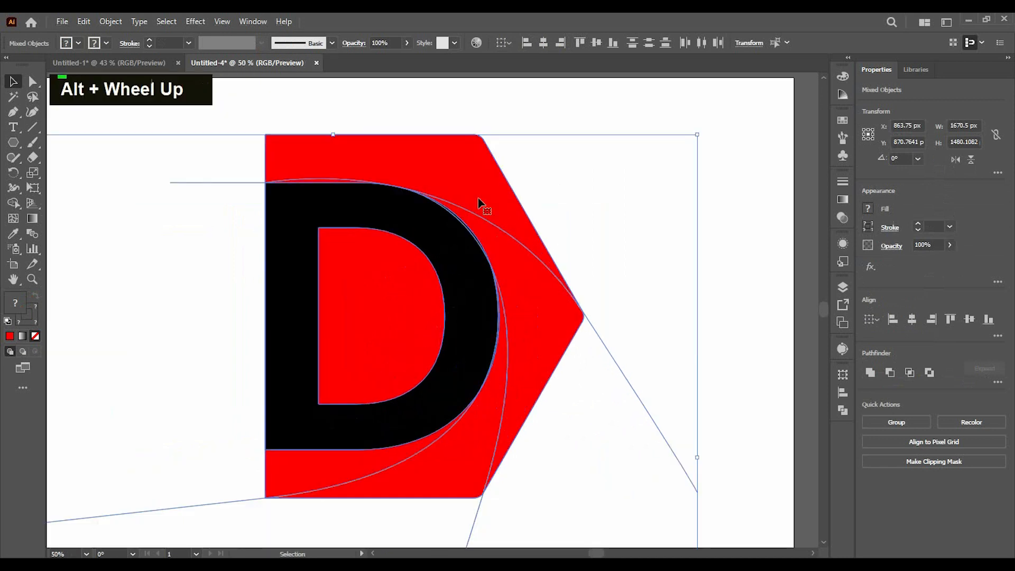
{"action": "scroll", "coordinate": [514, 216], "scroll_direction": "down", "scroll_amount": 1}
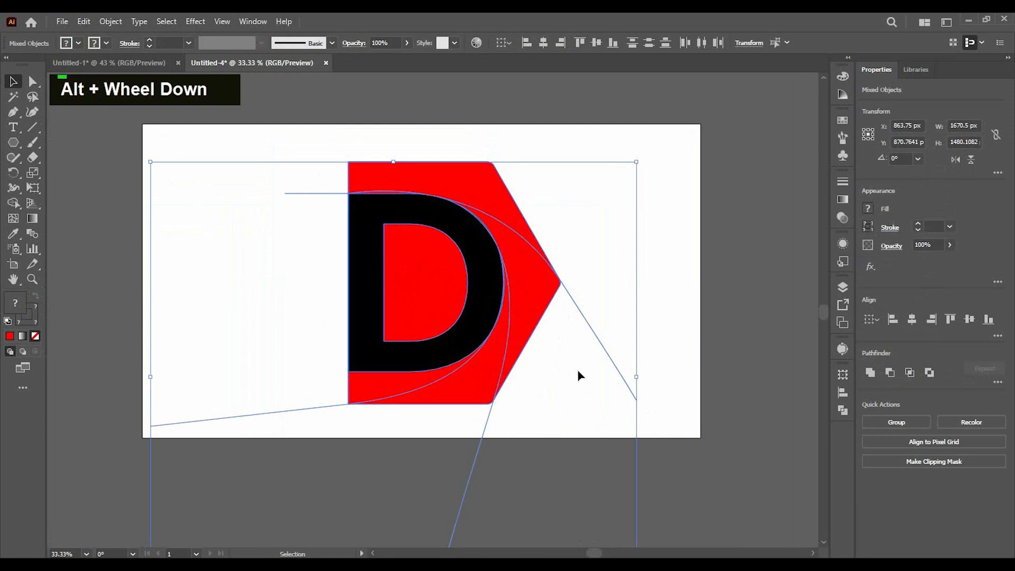
{"action": "left_click", "coordinate": [845, 410]}
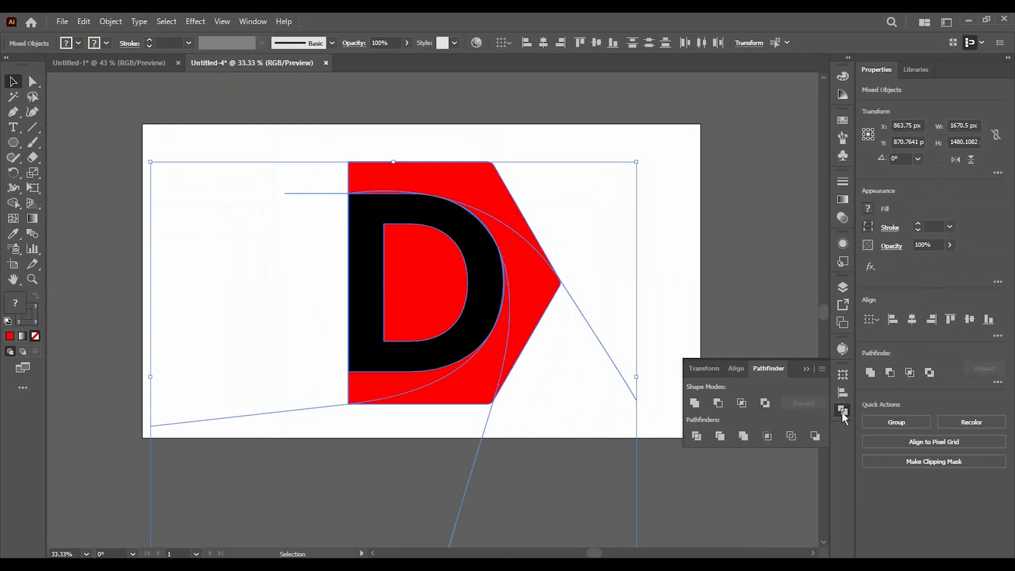
{"action": "left_click", "coordinate": [843, 413]}
{"action": "left_click", "coordinate": [252, 22]}
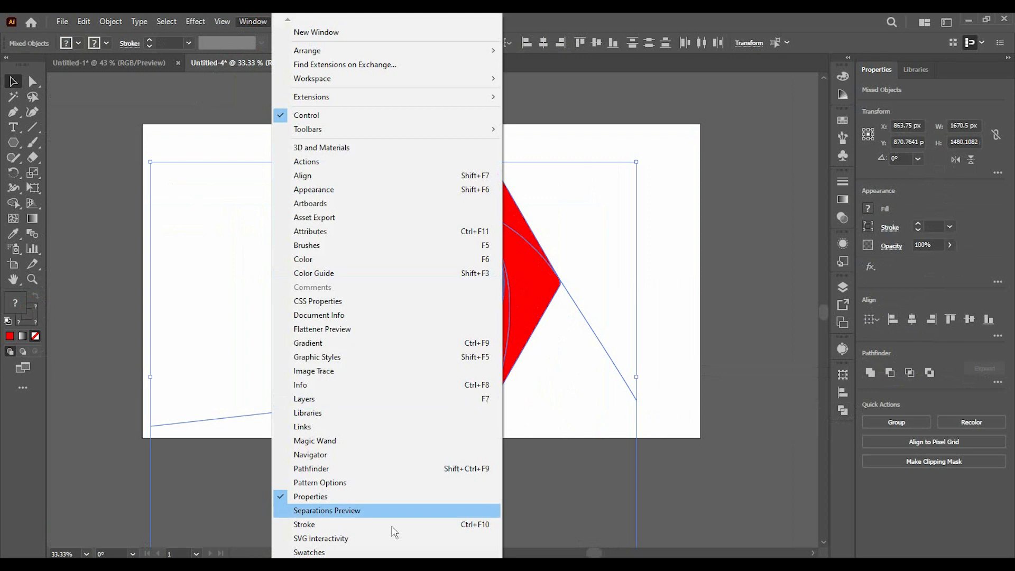
{"action": "left_click", "coordinate": [304, 469]}
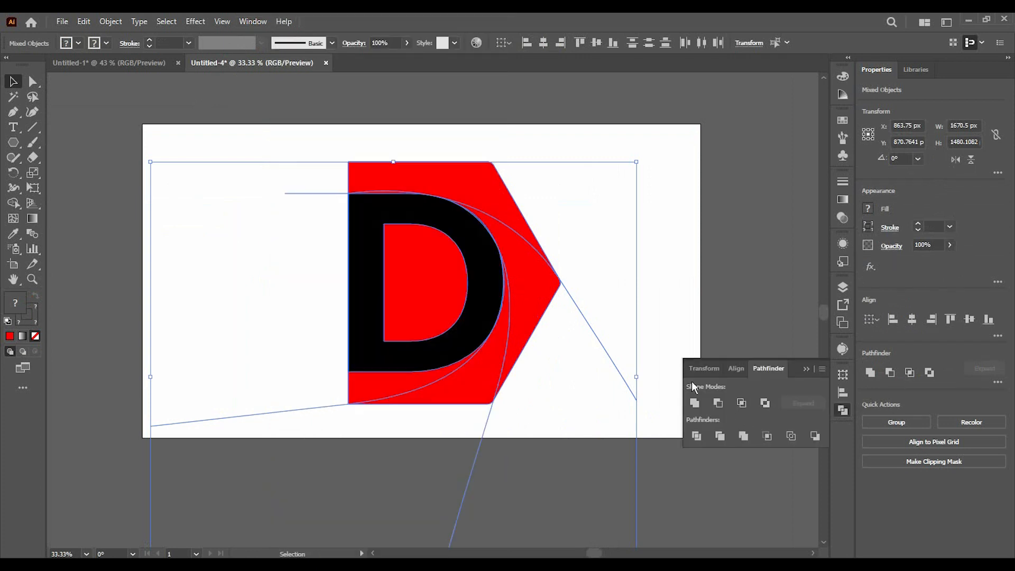
{"action": "left_click", "coordinate": [696, 437]}
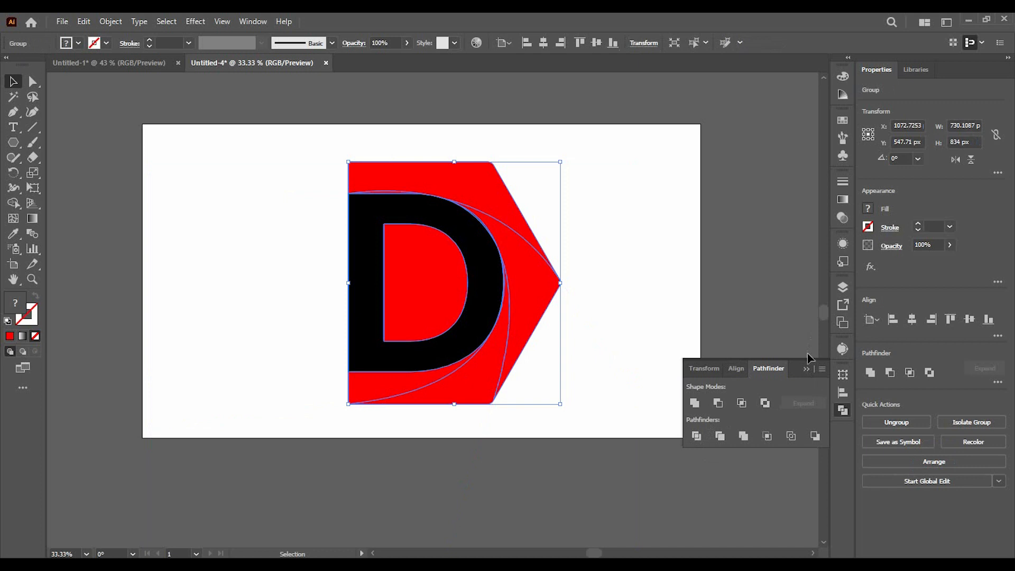
{"action": "left_click", "coordinate": [805, 369]}
- Ungroup the divided logo pieces and clear the selection
{"action": "right_click", "coordinate": [439, 226]}
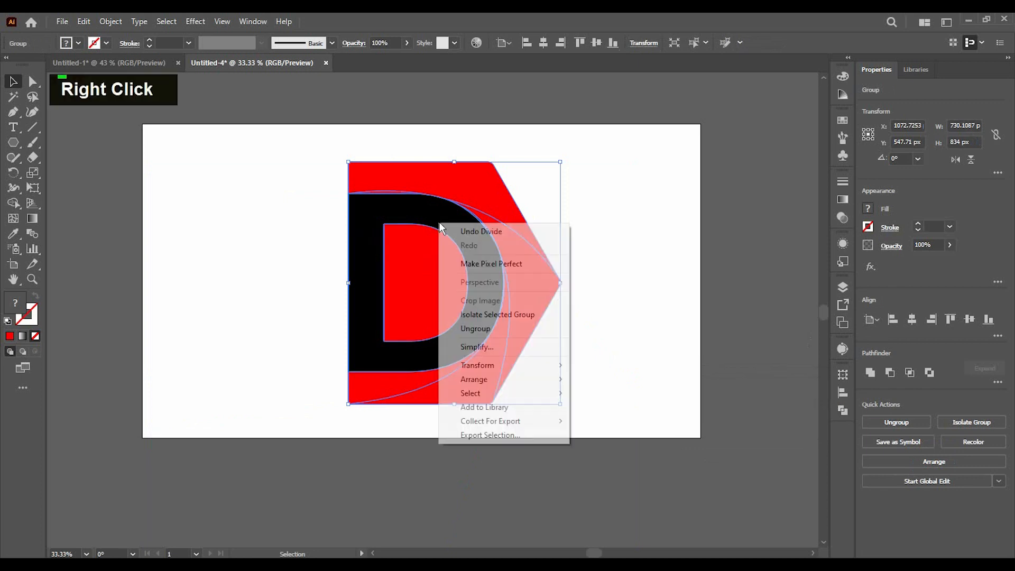
{"action": "left_click", "coordinate": [493, 331]}
{"action": "left_click", "coordinate": [640, 286]}
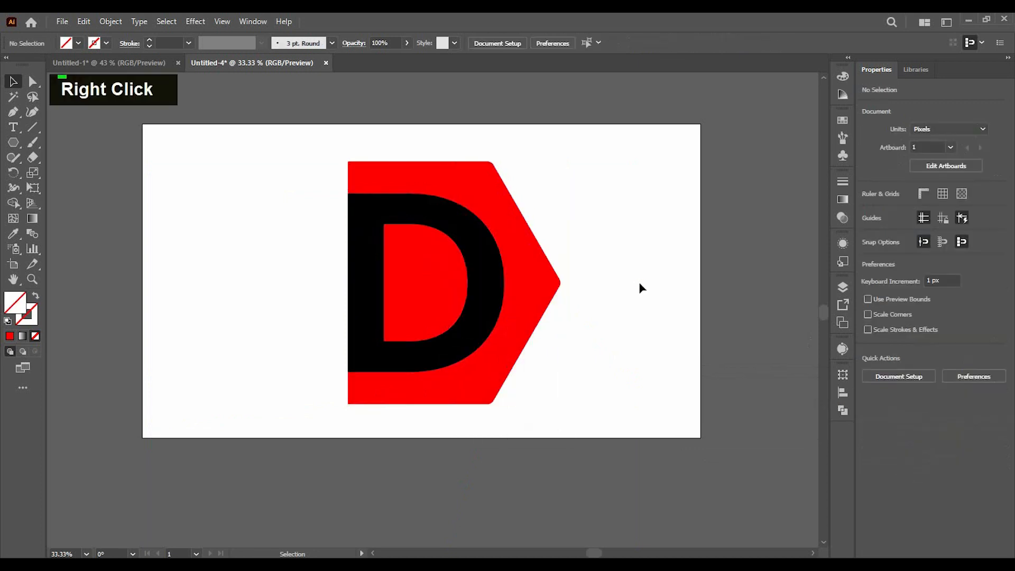
- Merge the hexagon's upper band with the thin red sliver above the D's top edge using Shape Builder
{"action": "left_click", "coordinate": [400, 181]}
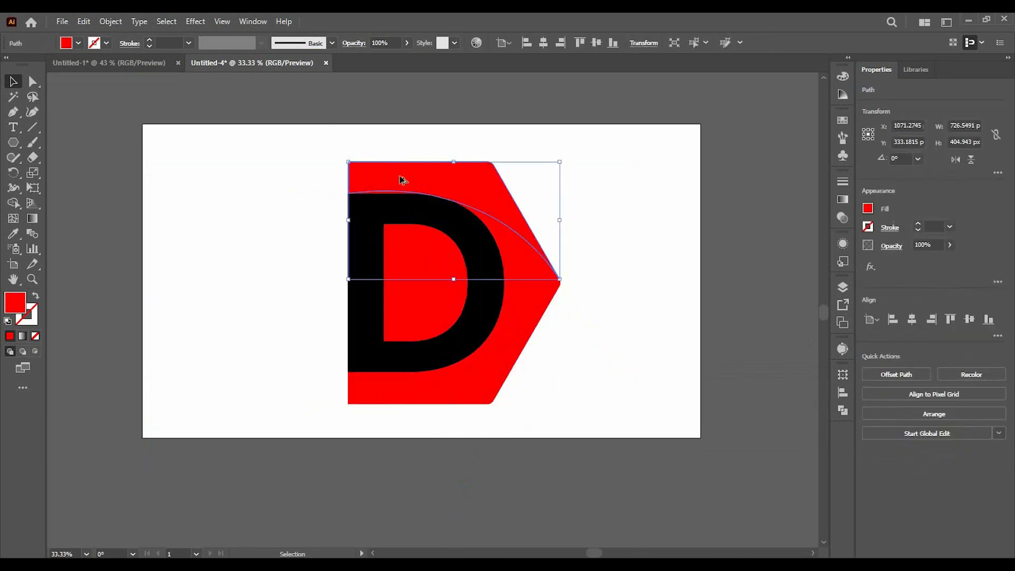
{"action": "scroll", "coordinate": [403, 176], "scroll_direction": "up", "scroll_amount": 3}
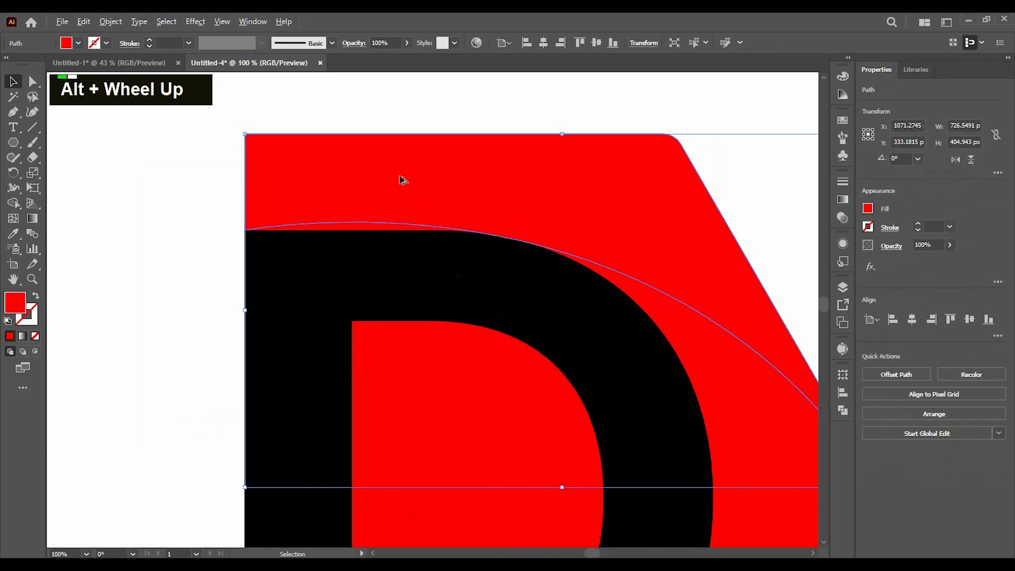
{"action": "left_click", "coordinate": [347, 229], "text": "shift"}
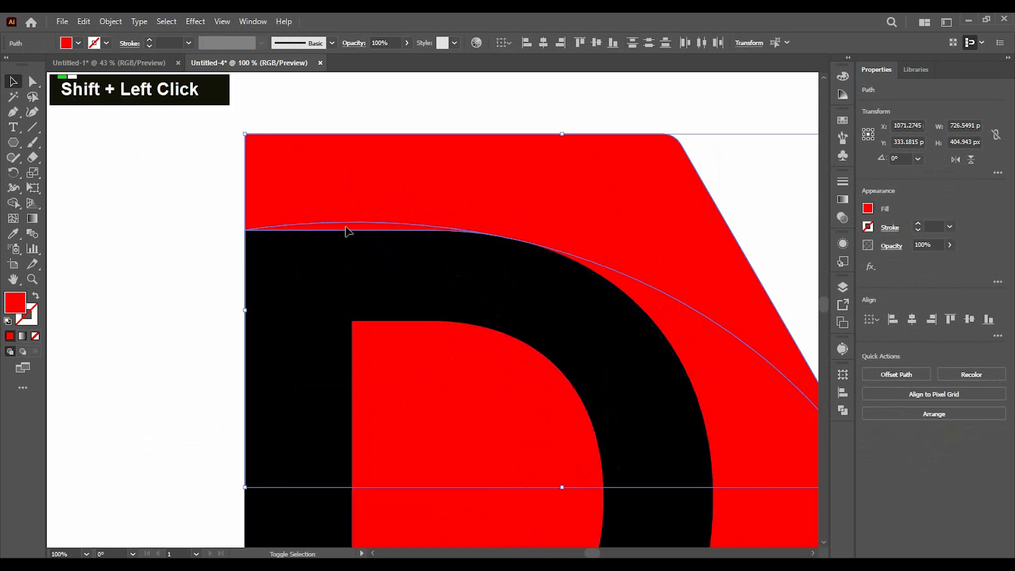
{"action": "left_click", "coordinate": [14, 205]}
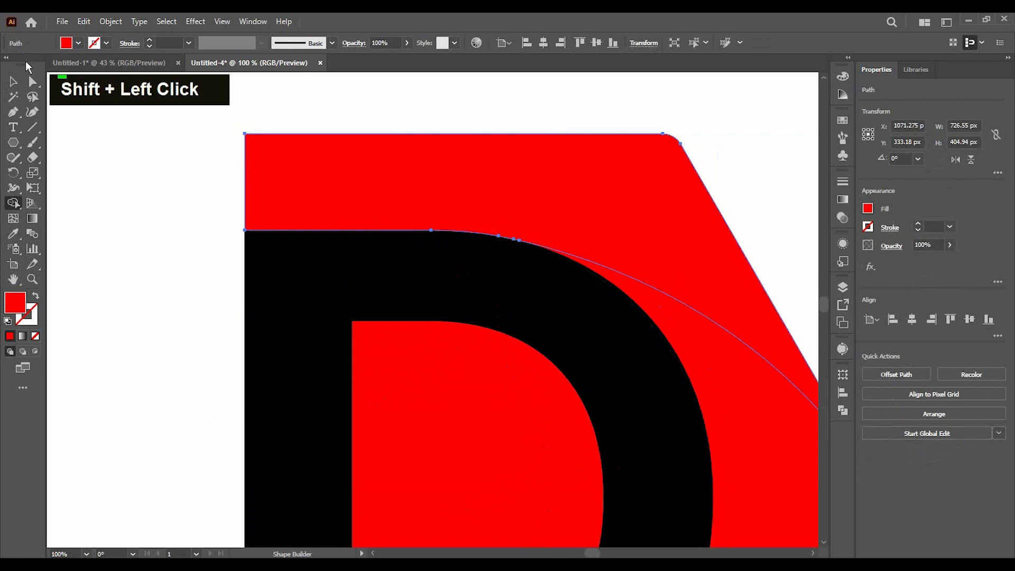
{"action": "left_click", "coordinate": [12, 82]}
{"action": "left_click", "coordinate": [217, 273]}
{"action": "scroll", "coordinate": [217, 272], "scroll_direction": "down", "scroll_amount": 2, "text": "alt"}
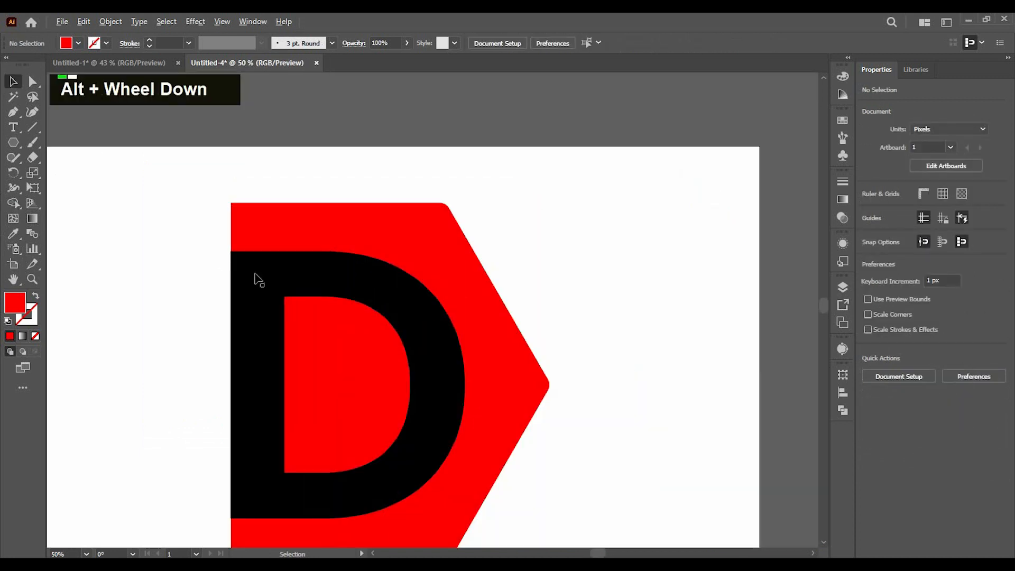
{"action": "scroll", "coordinate": [544, 421], "scroll_direction": "down", "scroll_amount": 1}
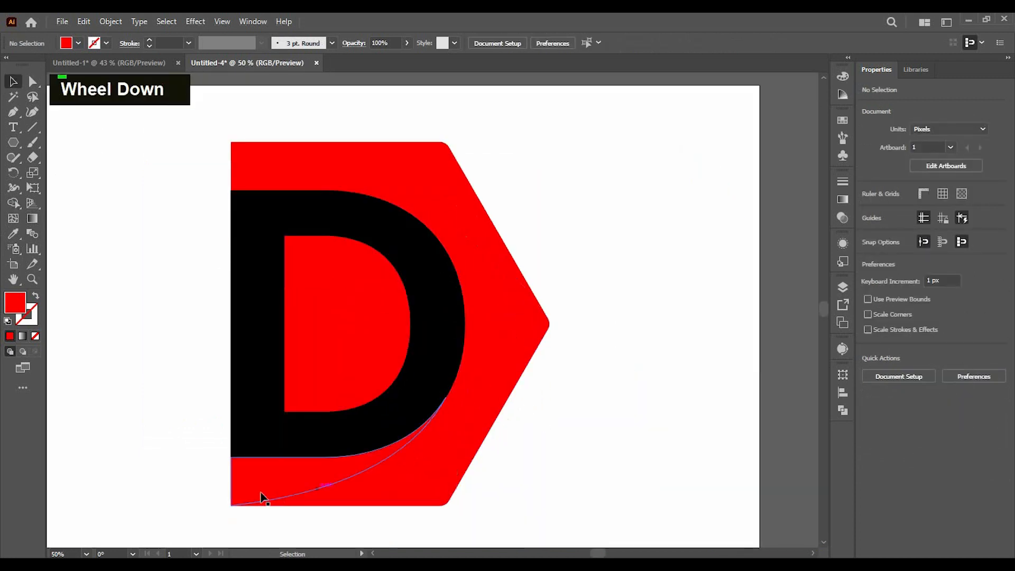
{"action": "scroll", "coordinate": [198, 230], "scroll_direction": "down", "scroll_amount": 1, "text": "alt"}
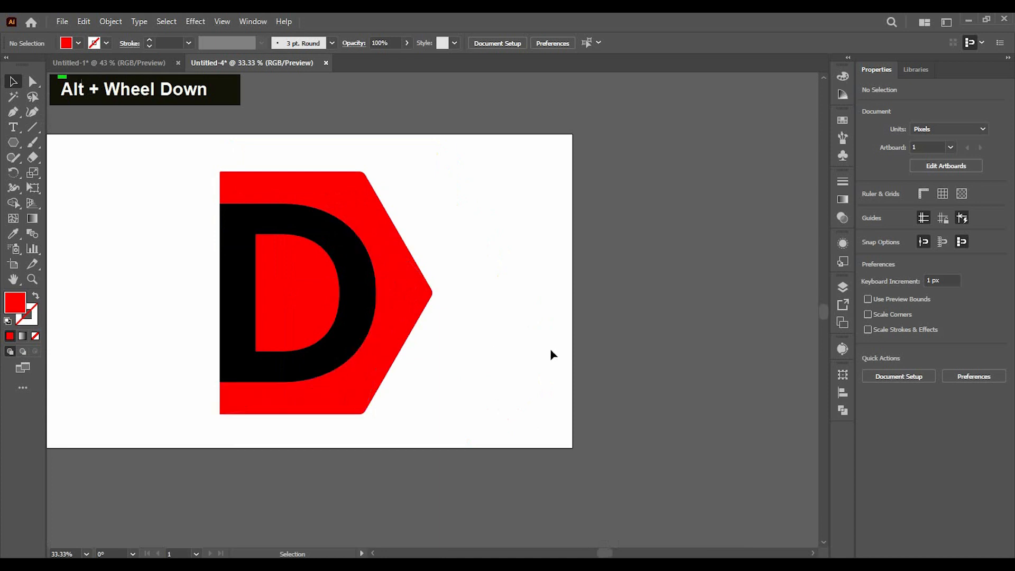
- Copy the group of four color swatches from the Untitled-1 document into Untitled-4, beside the logo's upper right
{"action": "left_click", "coordinate": [129, 66]}
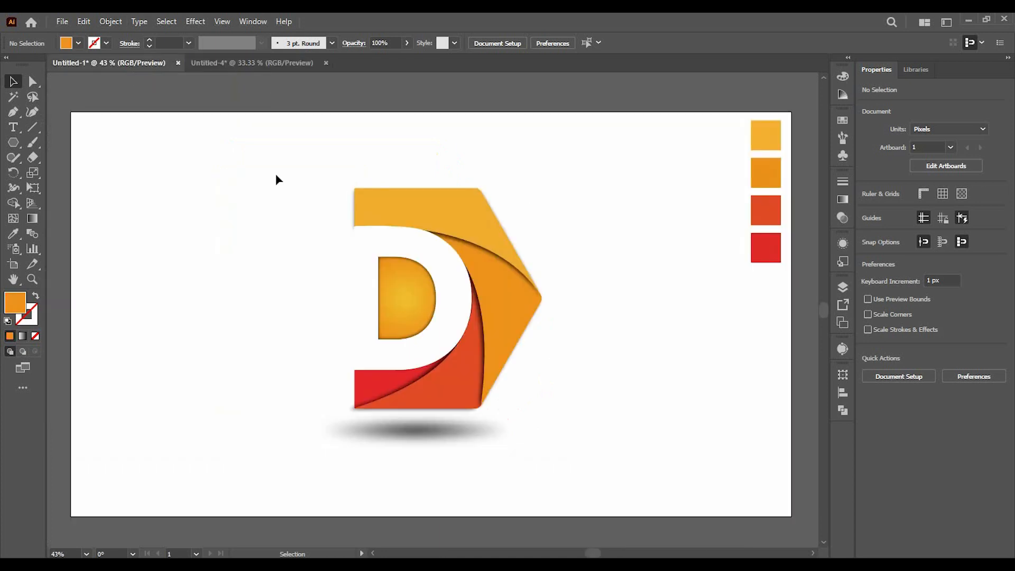
{"action": "left_click", "coordinate": [753, 181]}
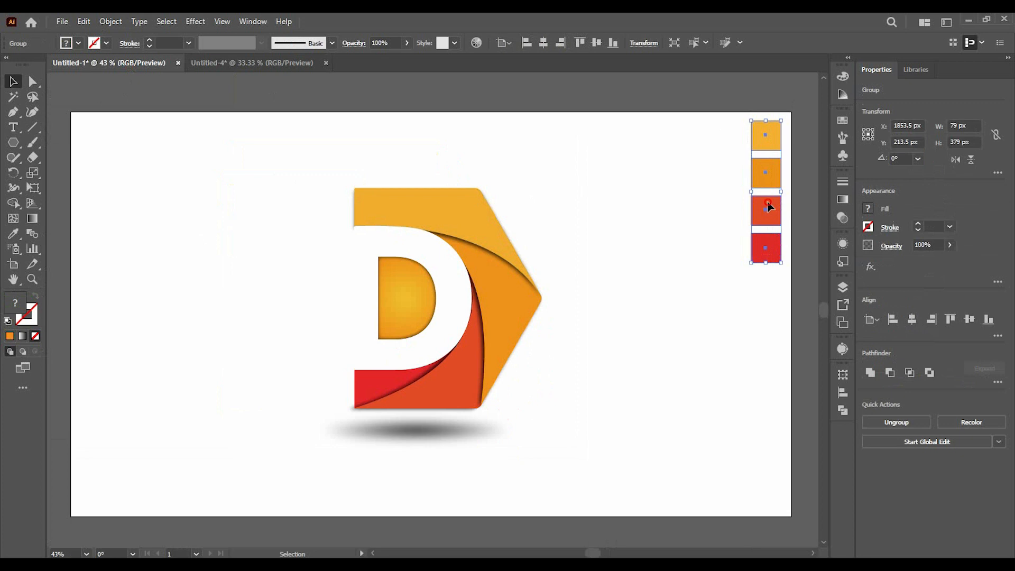
{"action": "left_click_drag", "start_coordinate": [768, 207], "coordinate": [571, 189]}
{"action": "left_click", "coordinate": [458, 220]}
- Fill the hexagon's upper band with the light amber swatch color using the Eyedropper
{"action": "left_click", "coordinate": [340, 190]}
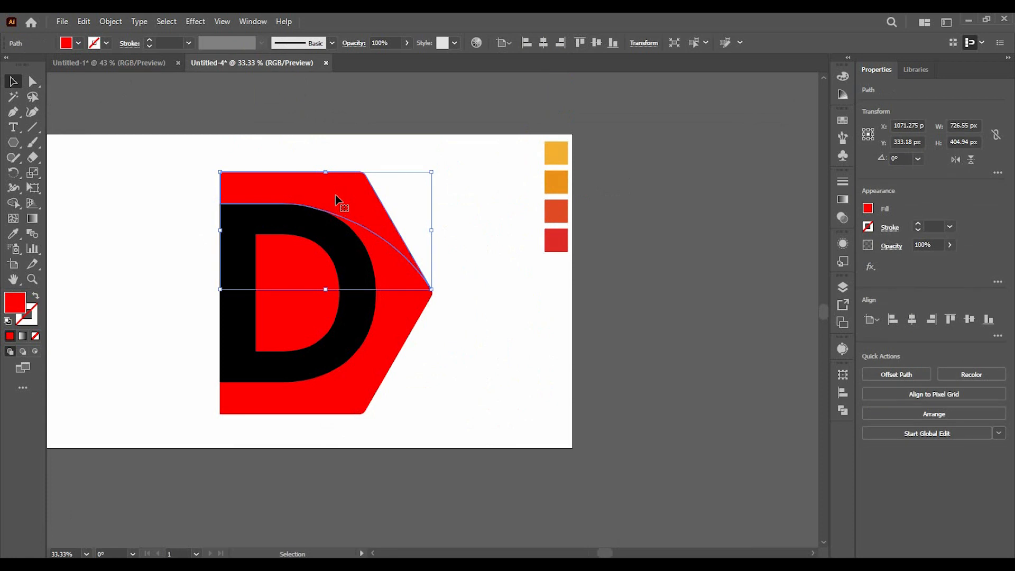
{"action": "key", "text": "i"}
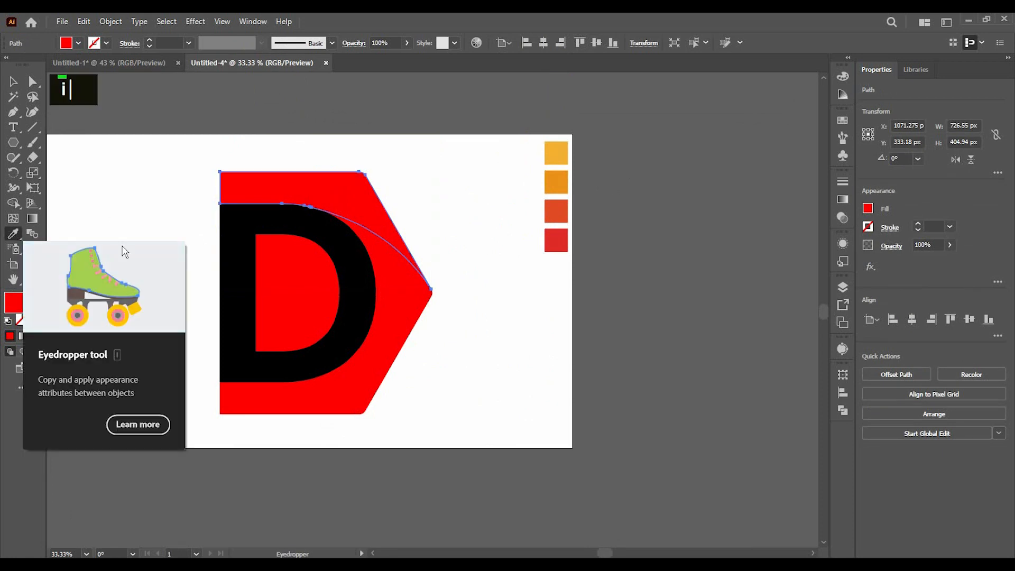
{"action": "left_click", "coordinate": [561, 149]}
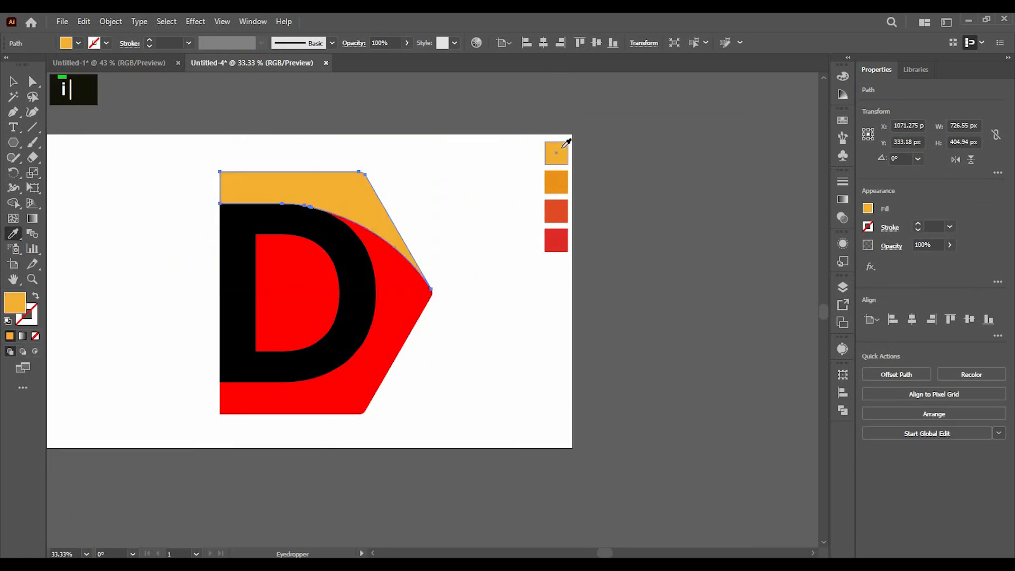
{"action": "key", "text": "v"}
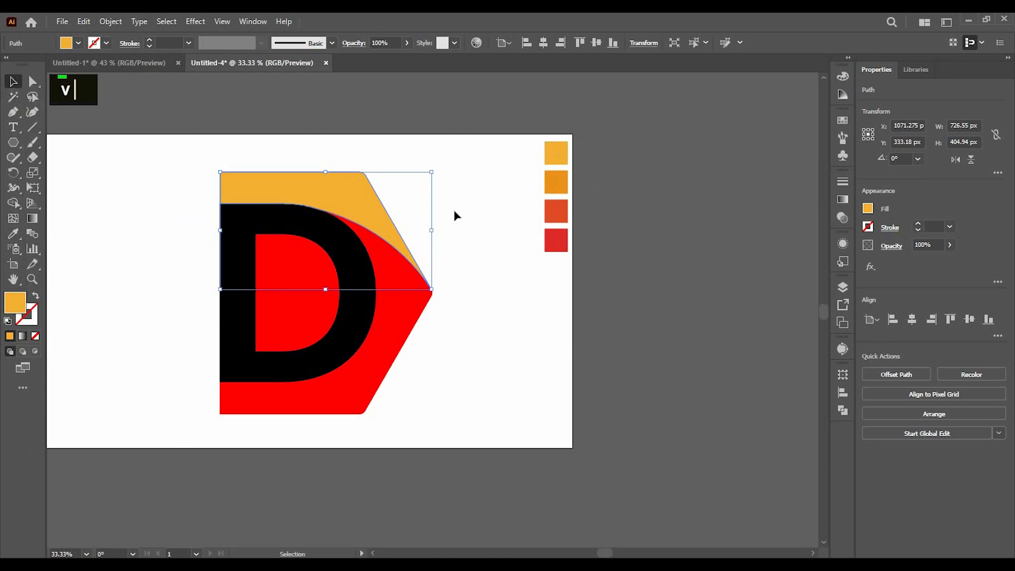
- Fill the hexagon's right-hand curved piece with the darker orange swatch color using the Eyedropper
{"action": "left_click", "coordinate": [411, 319]}
{"action": "key", "text": "i"}
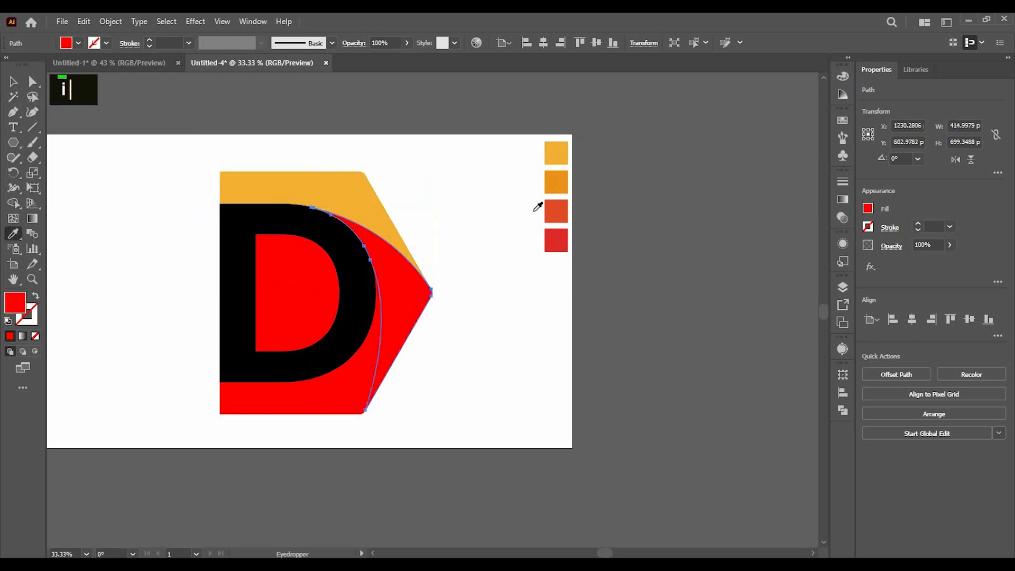
{"action": "left_click", "coordinate": [555, 181]}
{"action": "key", "text": "v"}
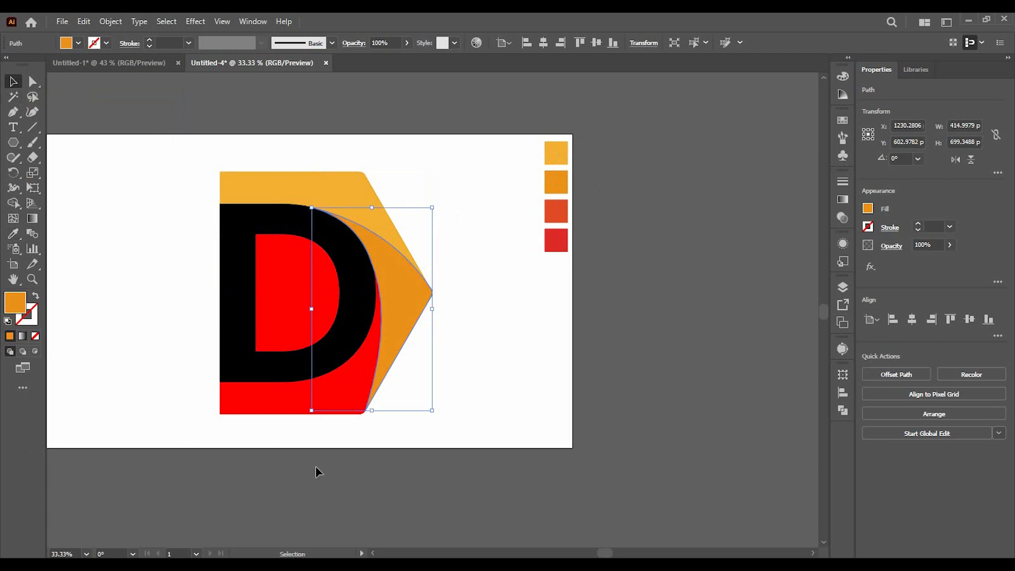
- Fill the hexagon's lower curved piece with the orange-red swatch color using the Eyedropper
{"action": "left_click", "coordinate": [340, 403]}
{"action": "key", "text": "i"}
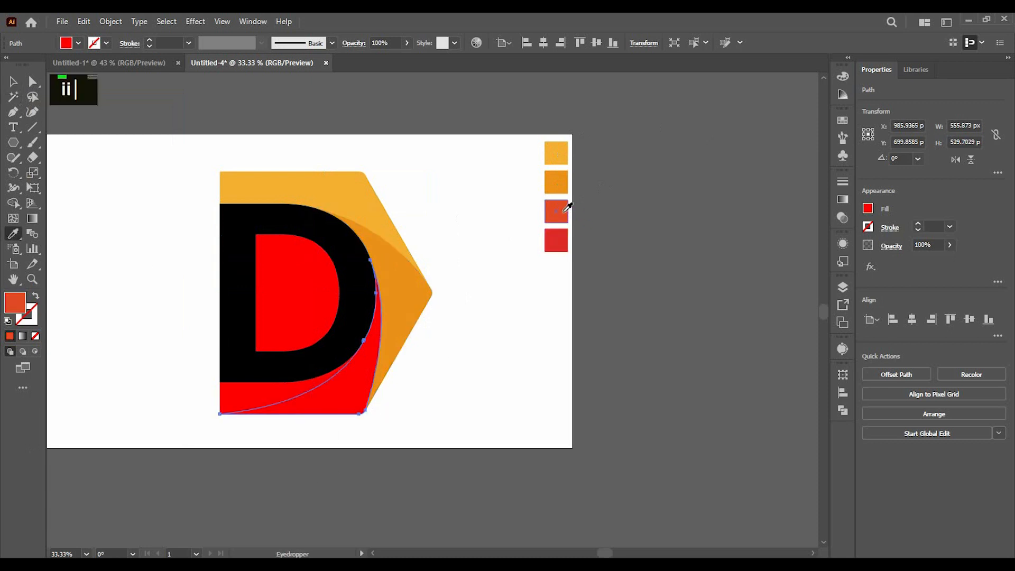
{"action": "left_click", "coordinate": [564, 211]}
{"action": "left_click", "coordinate": [13, 81]}
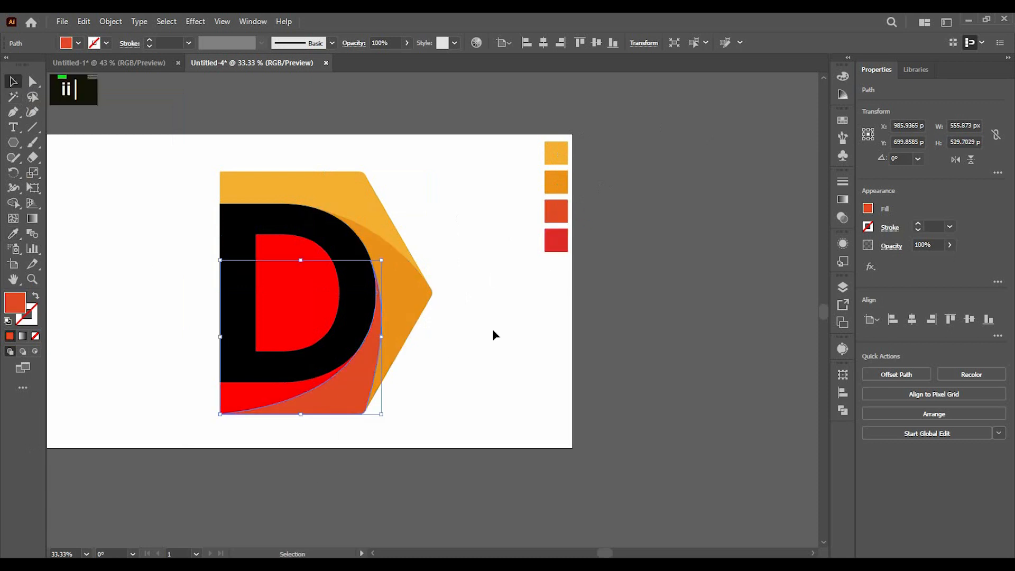
- Fill the small piece below the D's bottom edge with the red swatch color using the Eyedropper, and deselect it
{"action": "left_click", "coordinate": [264, 394]}
{"action": "key", "text": "i"}
{"action": "left_click", "coordinate": [557, 240]}
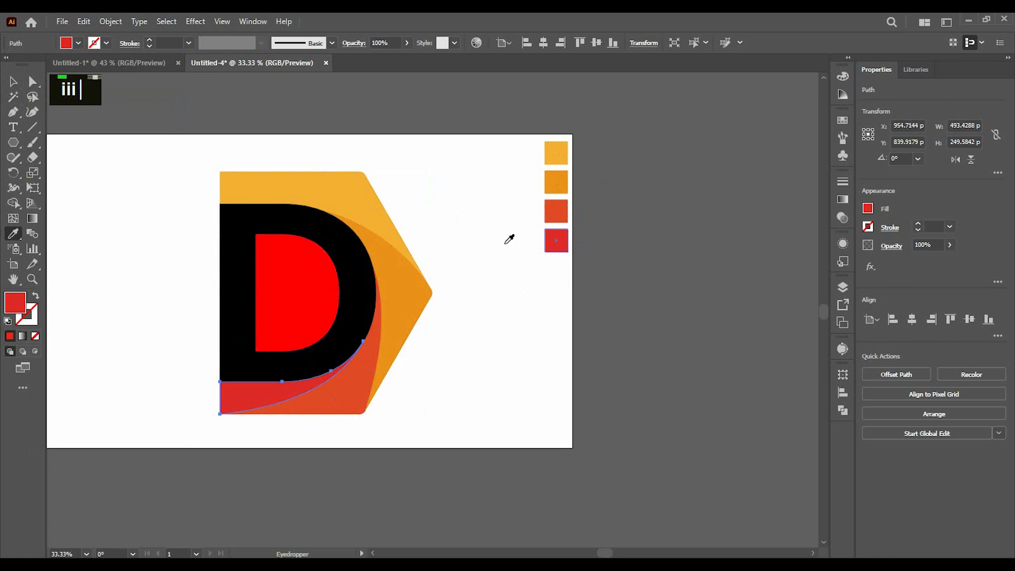
{"action": "left_click", "coordinate": [14, 81]}
{"action": "double_click", "coordinate": [102, 342]}
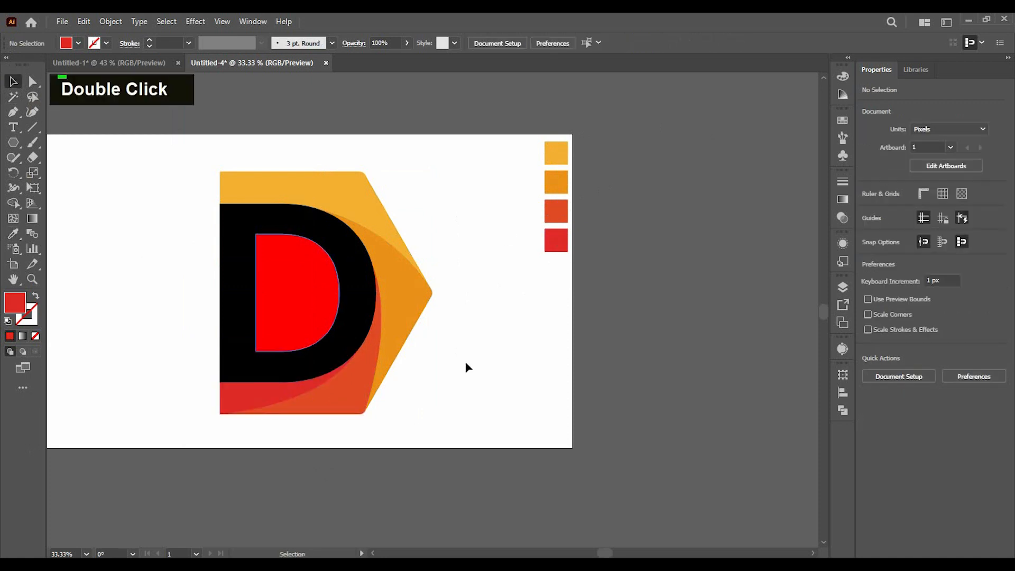
- Change the black D shape's fill color to white and deselect it
{"action": "left_click", "coordinate": [342, 234]}
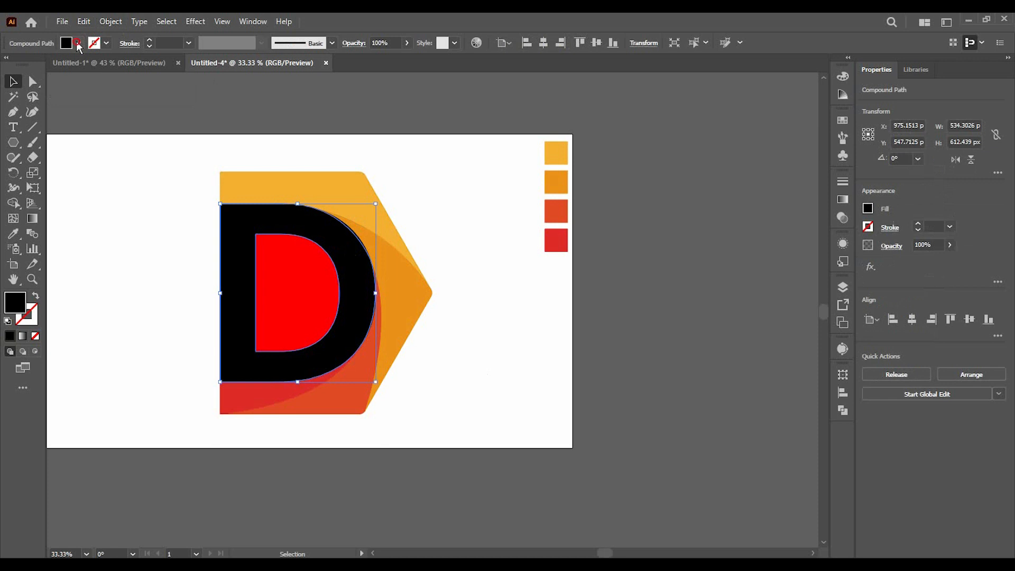
{"action": "left_click", "coordinate": [78, 43]}
{"action": "left_click", "coordinate": [27, 65]}
{"action": "left_click", "coordinate": [207, 301]}
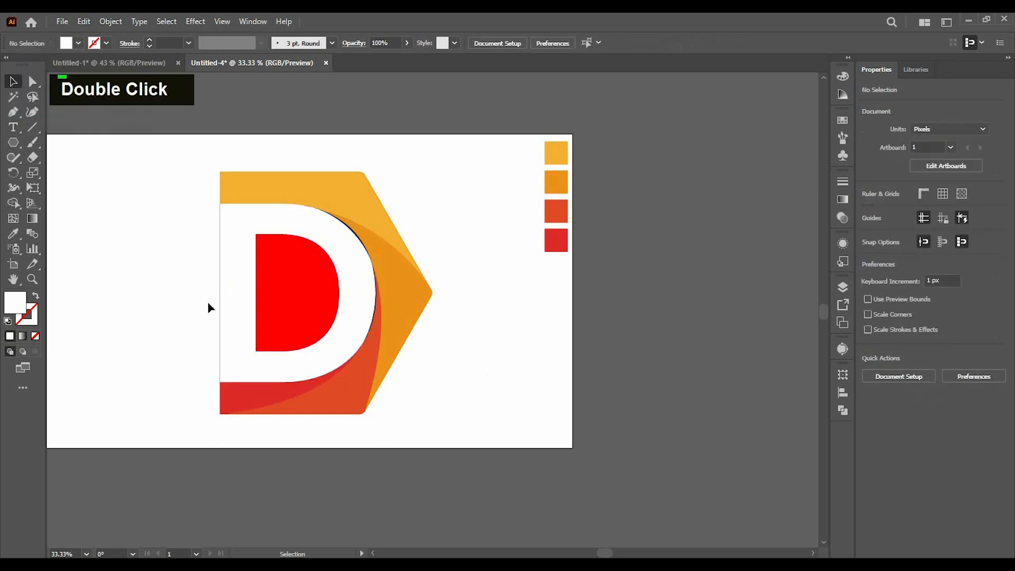
- Examine the thin black sliver between the white D's upper-right curve and the orange pieces
{"action": "scroll", "coordinate": [367, 274], "scroll_direction": "up", "scroll_amount": 2}
{"action": "scroll", "coordinate": [374, 227], "scroll_direction": "up", "scroll_amount": 1}
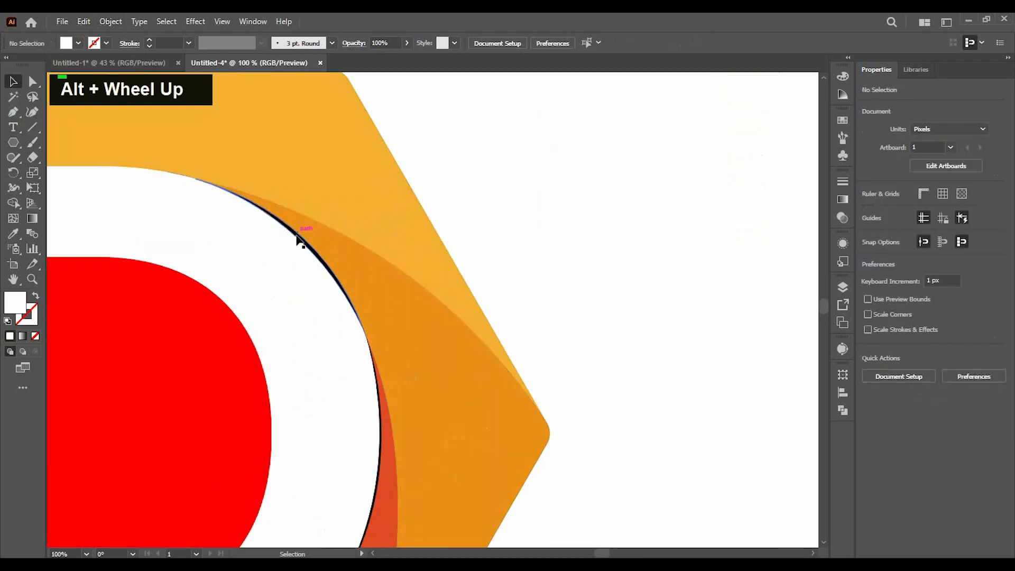
{"action": "left_click", "coordinate": [298, 238]}
{"action": "scroll", "coordinate": [298, 237], "scroll_direction": "up", "scroll_amount": 2}
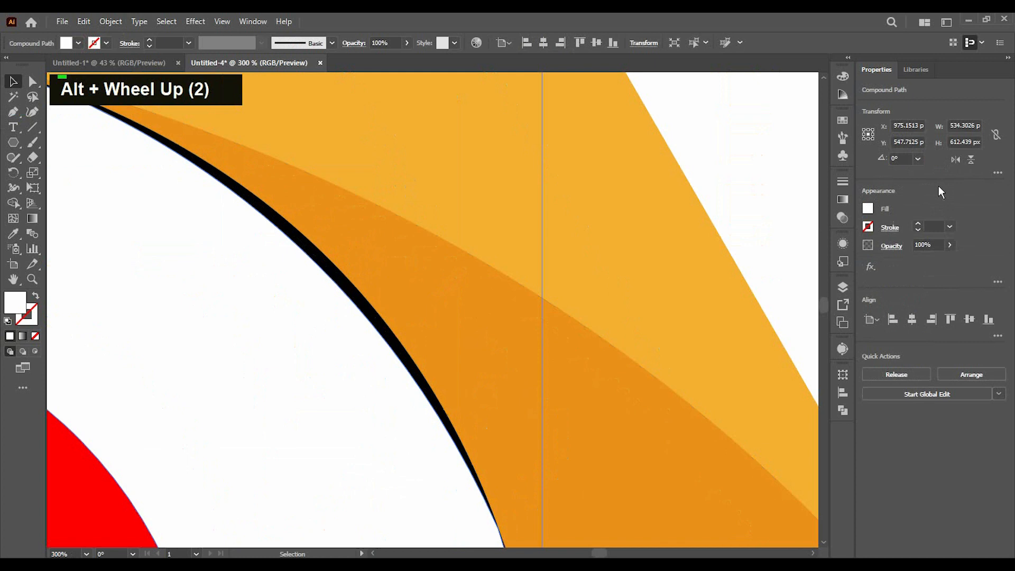
{"action": "left_click", "coordinate": [766, 188]}
{"action": "left_click", "coordinate": [319, 264]}
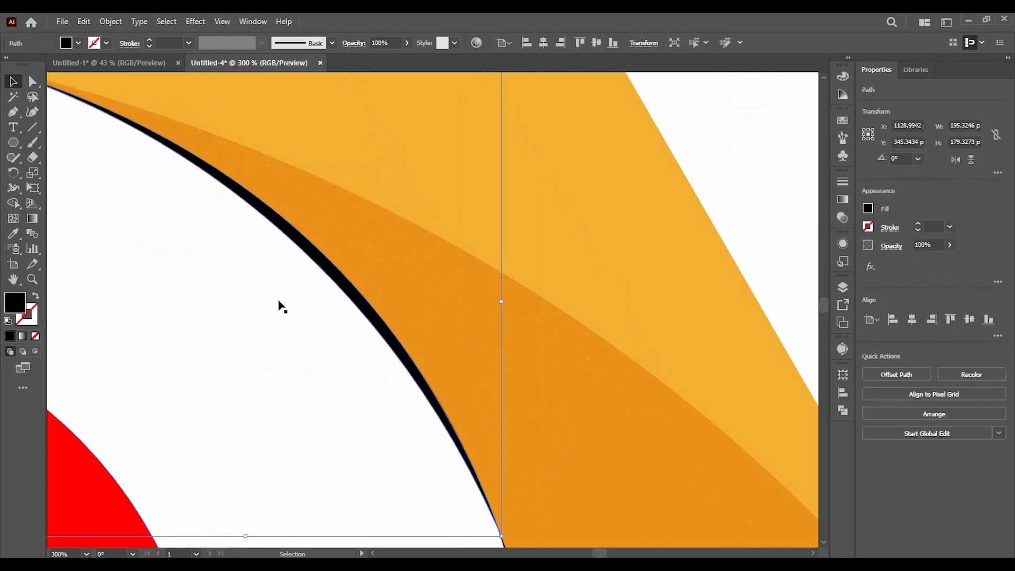
{"action": "scroll", "coordinate": [295, 310], "scroll_direction": "down", "scroll_amount": 4}
{"action": "scroll", "coordinate": [297, 313], "scroll_direction": "left", "scroll_amount": 6}
{"action": "scroll", "coordinate": [248, 250], "scroll_direction": "down", "scroll_amount": 3}
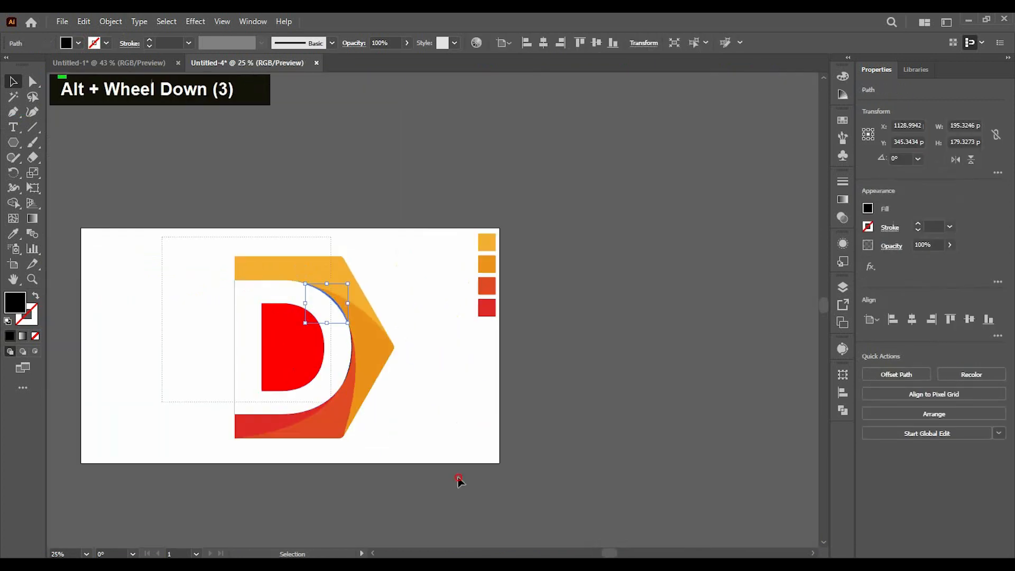
- Select all the logo shapes and merge the sliver along the D's upper-right curve into the D using Shape Builder
{"action": "left_click_drag", "start_coordinate": [458, 479], "coordinate": [465, 480]}
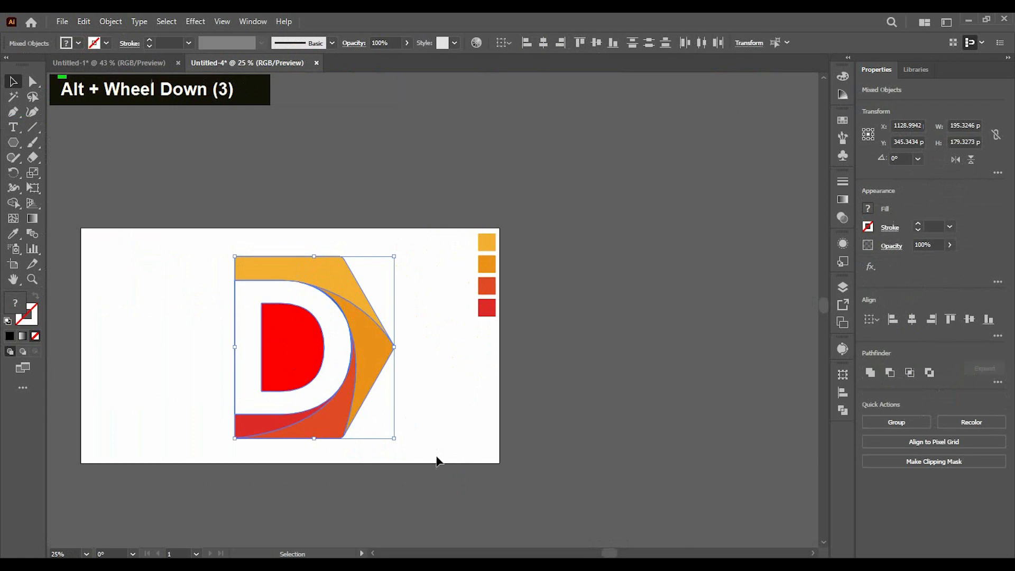
{"action": "left_click", "coordinate": [13, 204]}
{"action": "scroll", "coordinate": [280, 299], "scroll_direction": "up", "scroll_amount": 2}
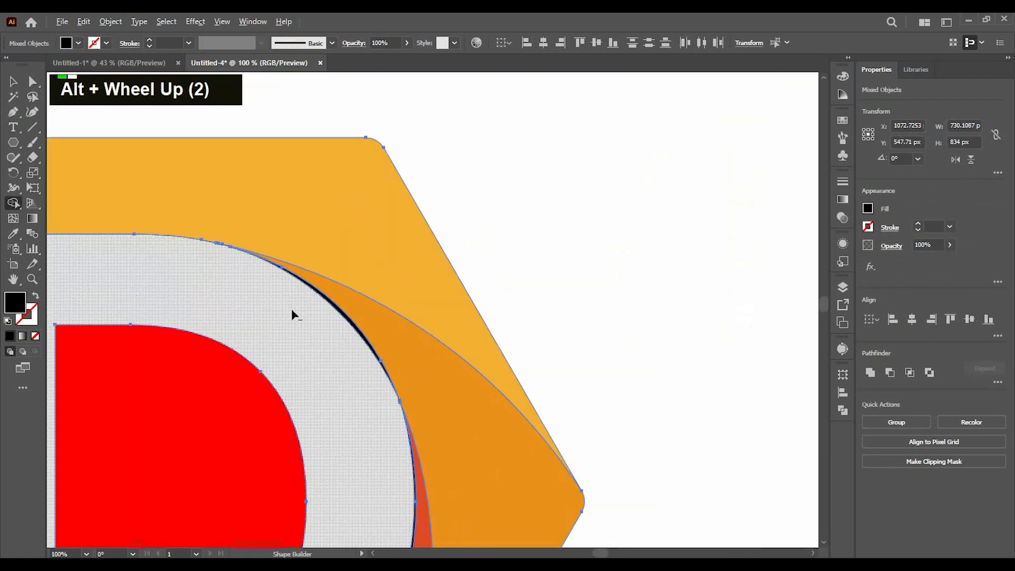
{"action": "scroll", "coordinate": [293, 314], "scroll_direction": "up", "scroll_amount": 1}
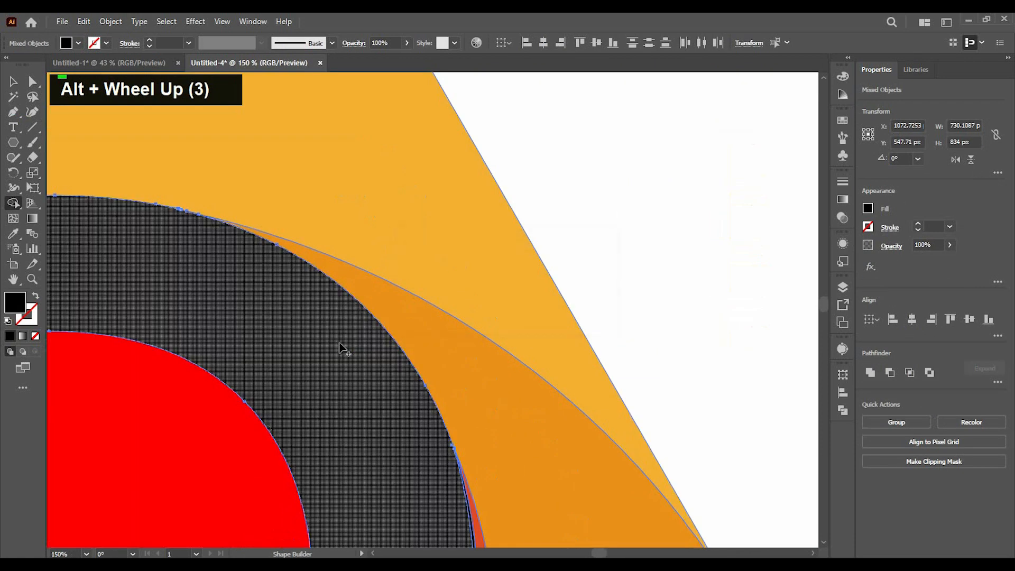
- Merge the remaining black sliver along the D's right-hand outer curve into the D with Shape Builder
{"action": "scroll", "coordinate": [356, 365], "scroll_direction": "down", "scroll_amount": 1}
{"action": "scroll", "coordinate": [383, 430], "scroll_direction": "down", "scroll_amount": 2}
{"action": "scroll", "coordinate": [417, 380], "scroll_direction": "up", "scroll_amount": 4}
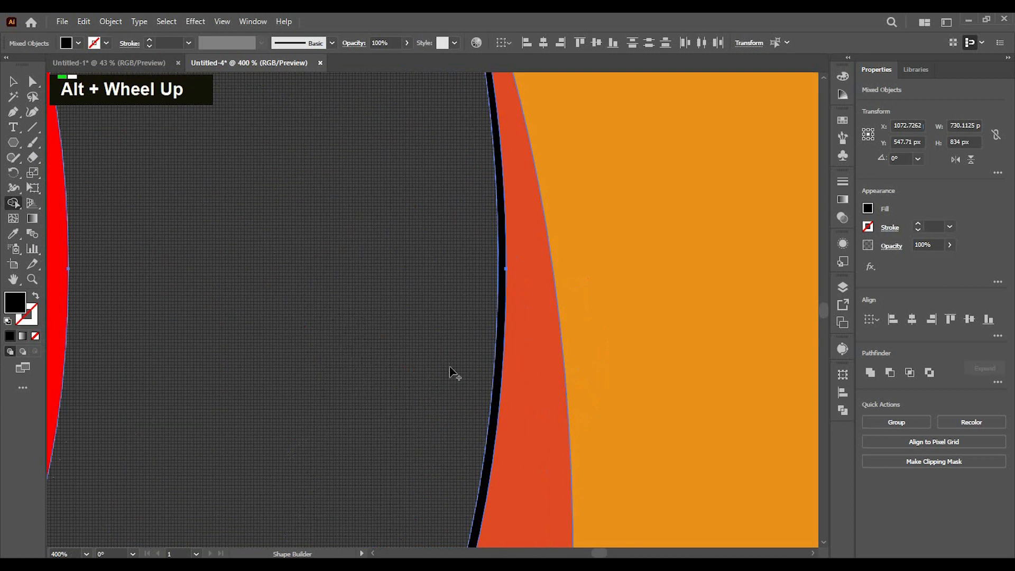
{"action": "scroll", "coordinate": [469, 368], "scroll_direction": "down", "scroll_amount": 7, "text": "alt"}
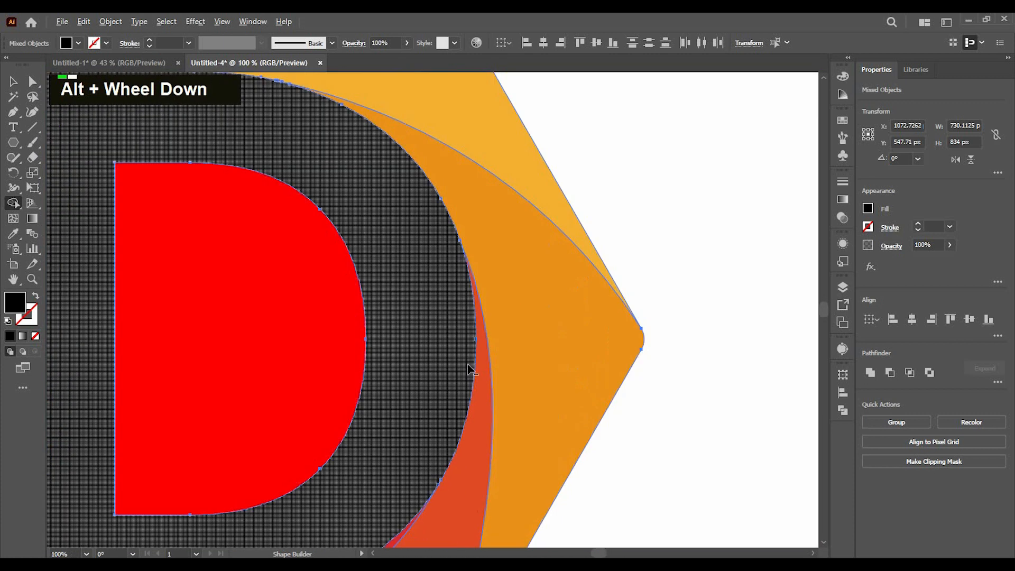
- Deselect the logo pieces, fill only the merged D shape with white, and deselect it
{"action": "left_click", "coordinate": [13, 83]}
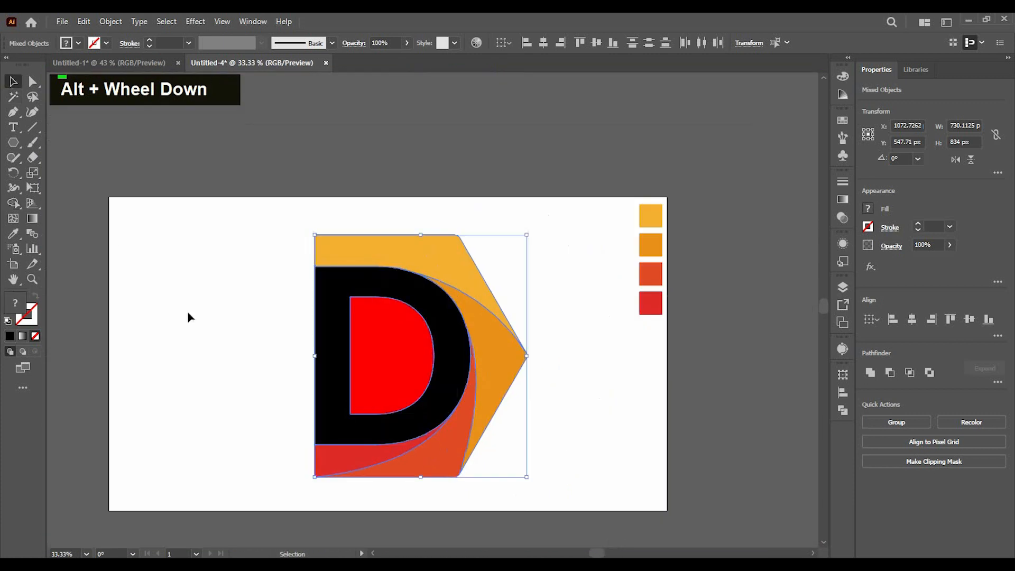
{"action": "double_click", "coordinate": [187, 312]}
{"action": "left_click", "coordinate": [339, 315]}
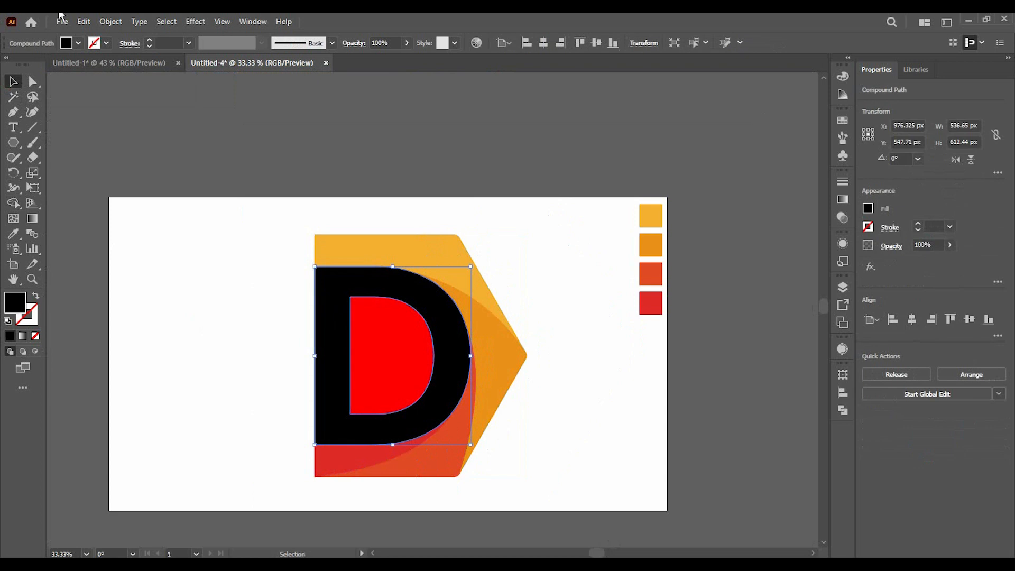
{"action": "left_click", "coordinate": [78, 43]}
{"action": "left_click", "coordinate": [26, 65]}
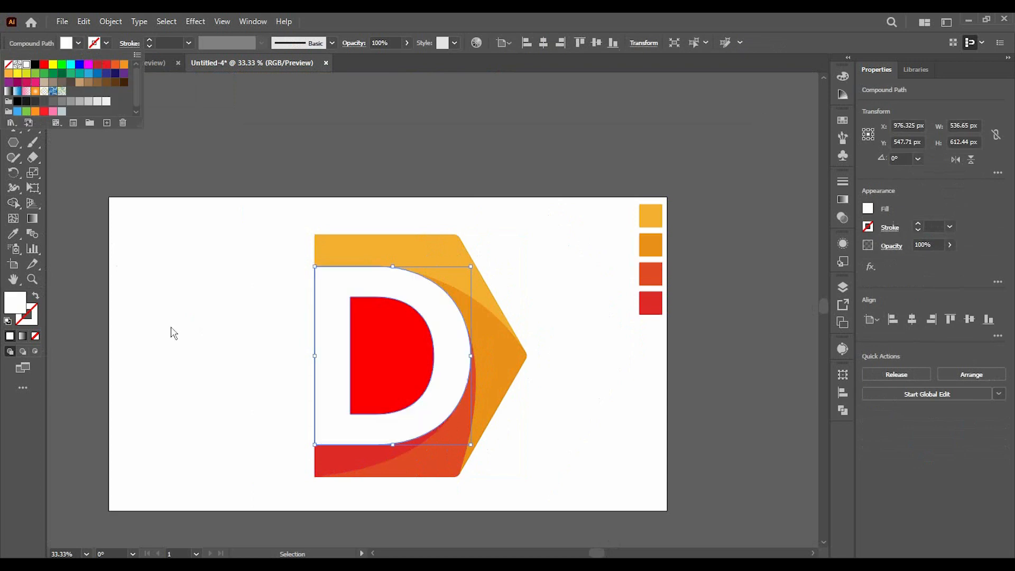
{"action": "double_click", "coordinate": [190, 322]}
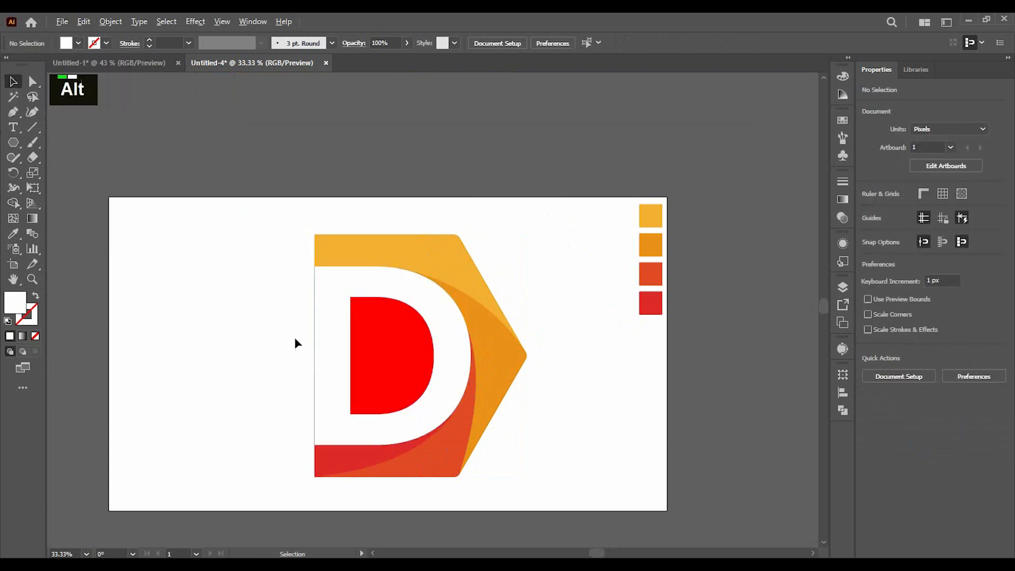
- Delete the hairline black sliver along the D's straight left edge, and fit the artboard in view
{"action": "scroll", "coordinate": [315, 338], "scroll_direction": "up", "scroll_amount": 3}
{"action": "scroll", "coordinate": [304, 316], "scroll_direction": "up", "scroll_amount": 13}
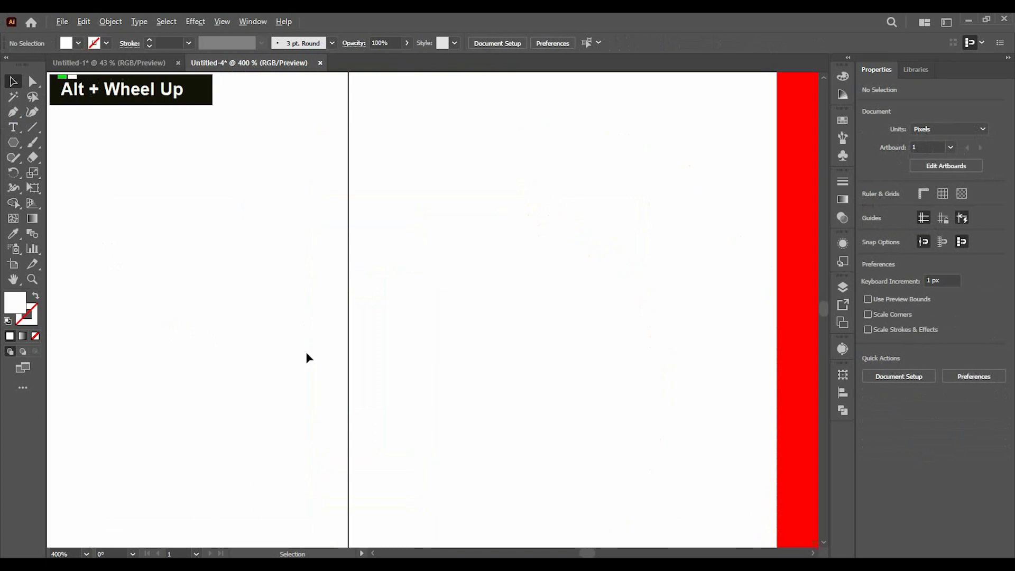
{"action": "left_click", "coordinate": [473, 327]}
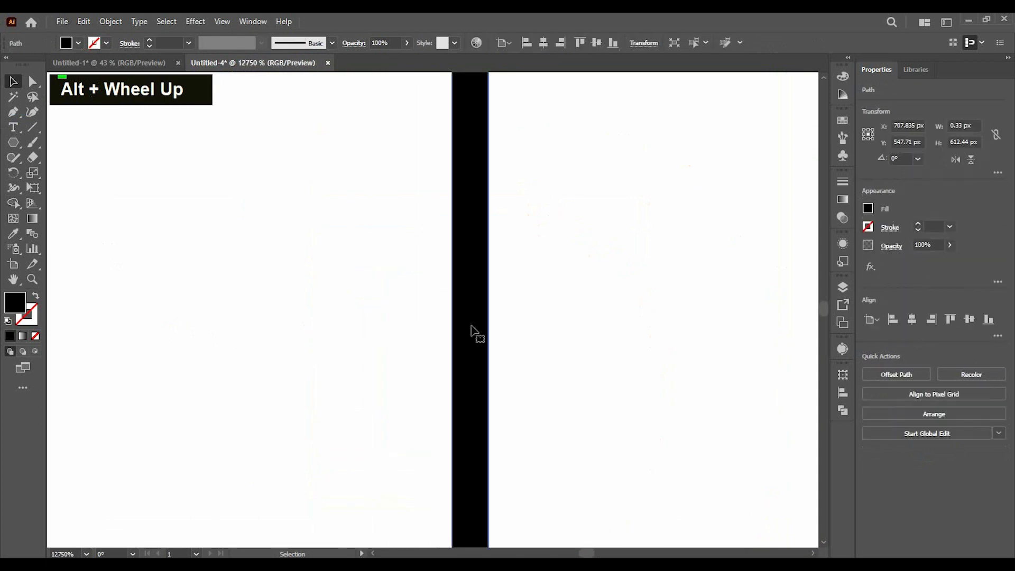
{"action": "key", "text": "BackSpace"}
{"action": "scroll", "coordinate": [469, 333], "scroll_direction": "down", "scroll_amount": 5}
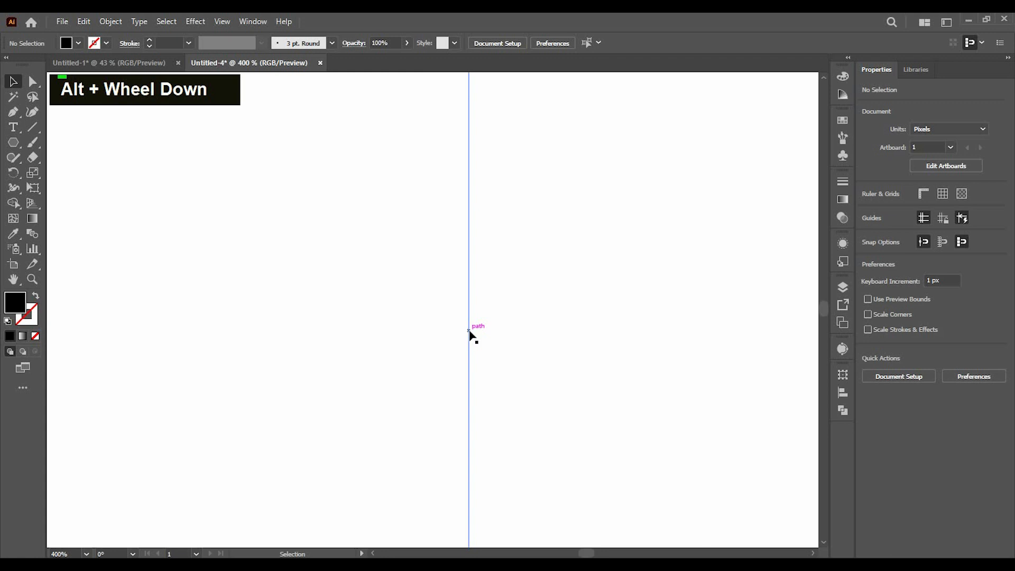
{"action": "key", "text": "ctrl+0"}
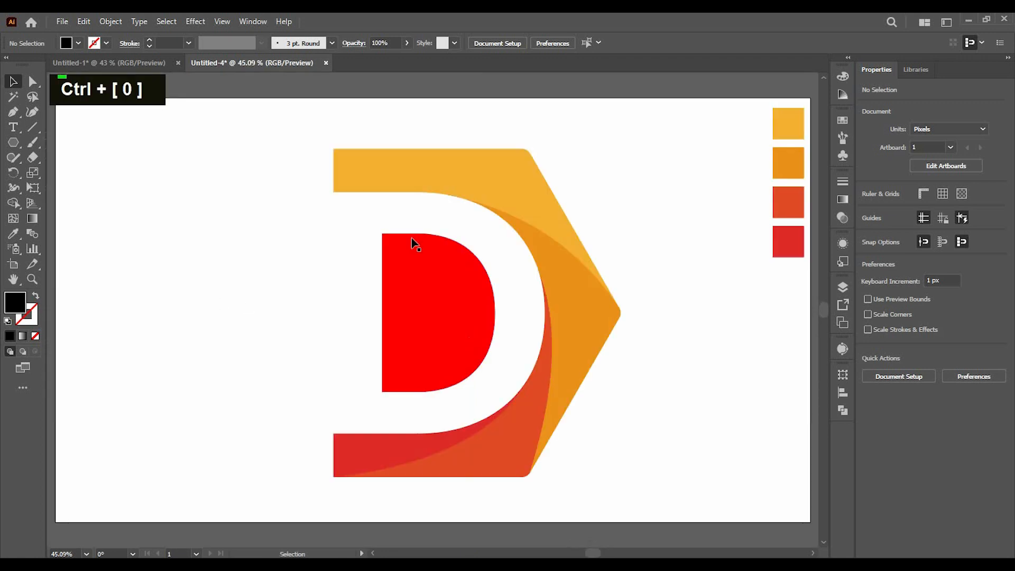
- Fill the red inner shape of the D with the white-to-black gradient and set the gradient type to radial
{"action": "left_click", "coordinate": [431, 343]}
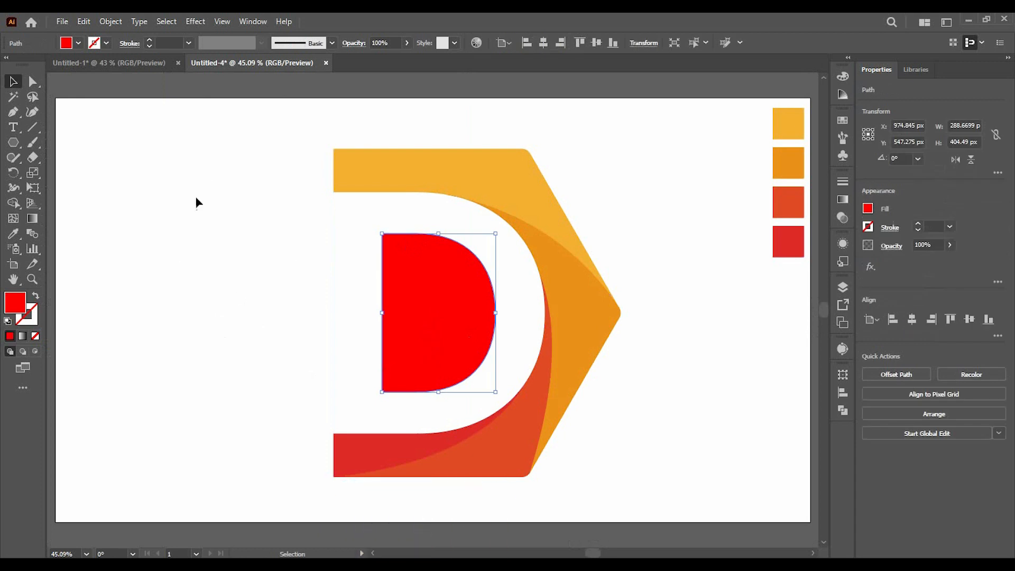
{"action": "left_click", "coordinate": [91, 42]}
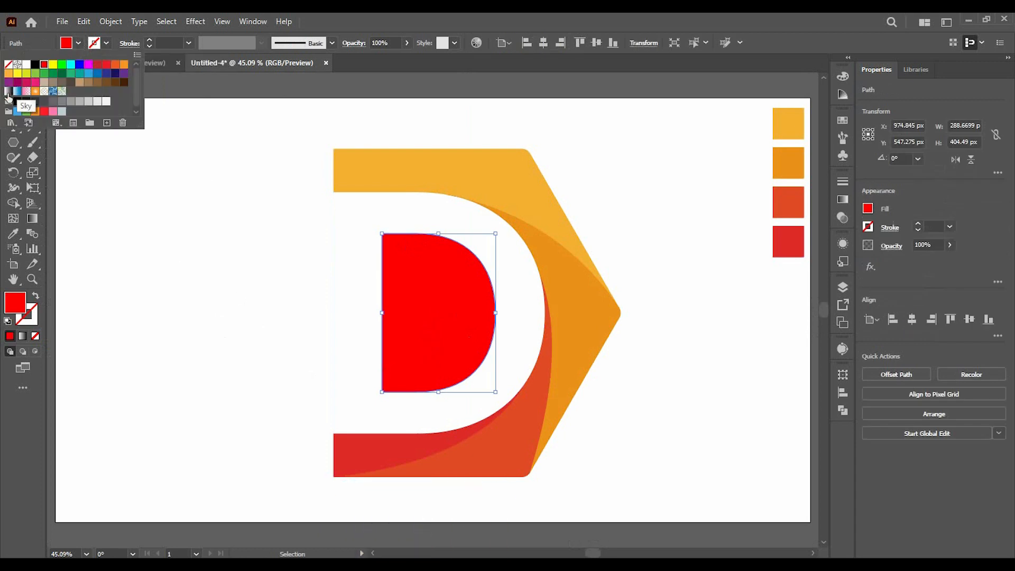
{"action": "left_click", "coordinate": [8, 92]}
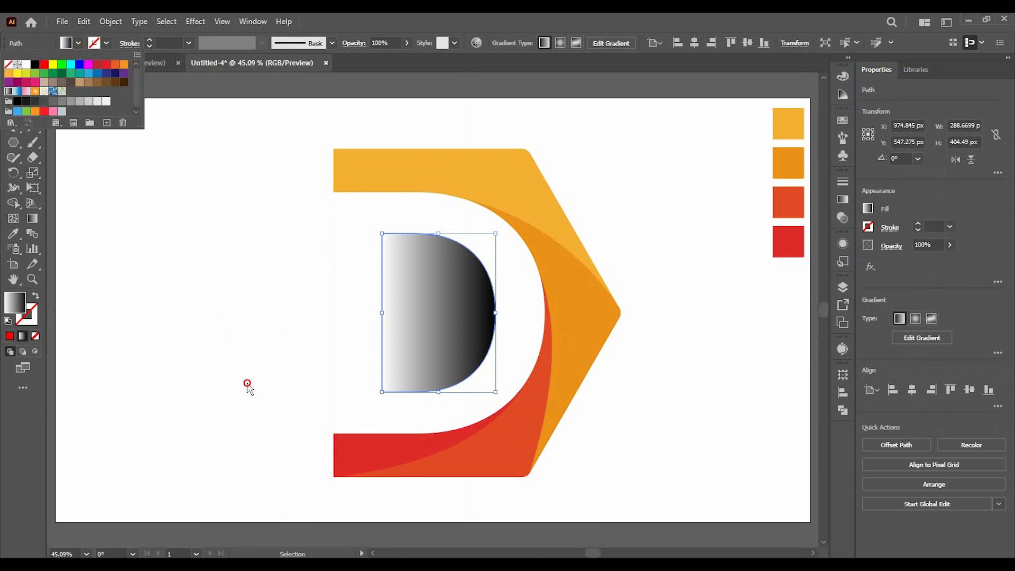
{"action": "left_click", "coordinate": [844, 201]}
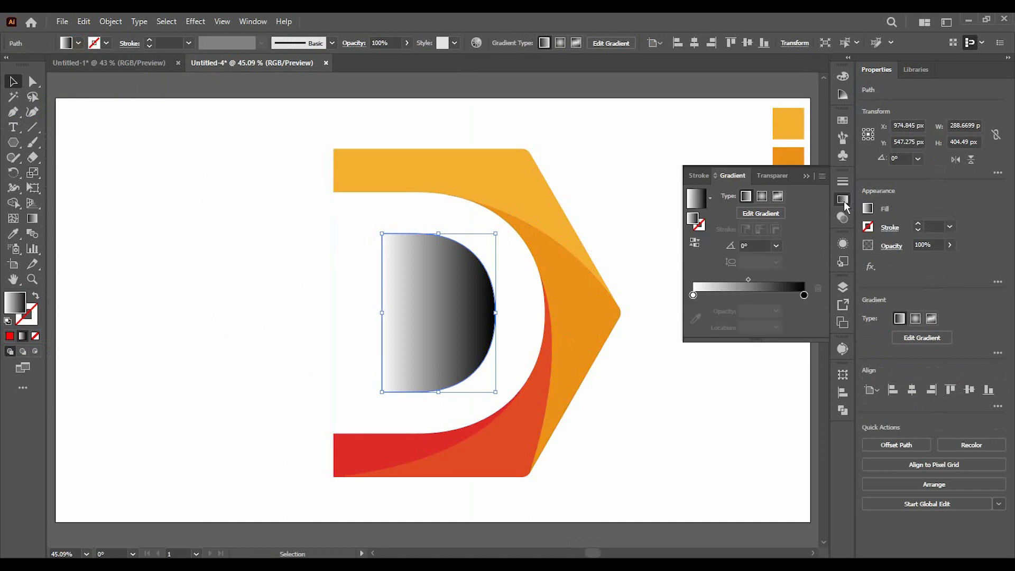
{"action": "left_click", "coordinate": [763, 197]}
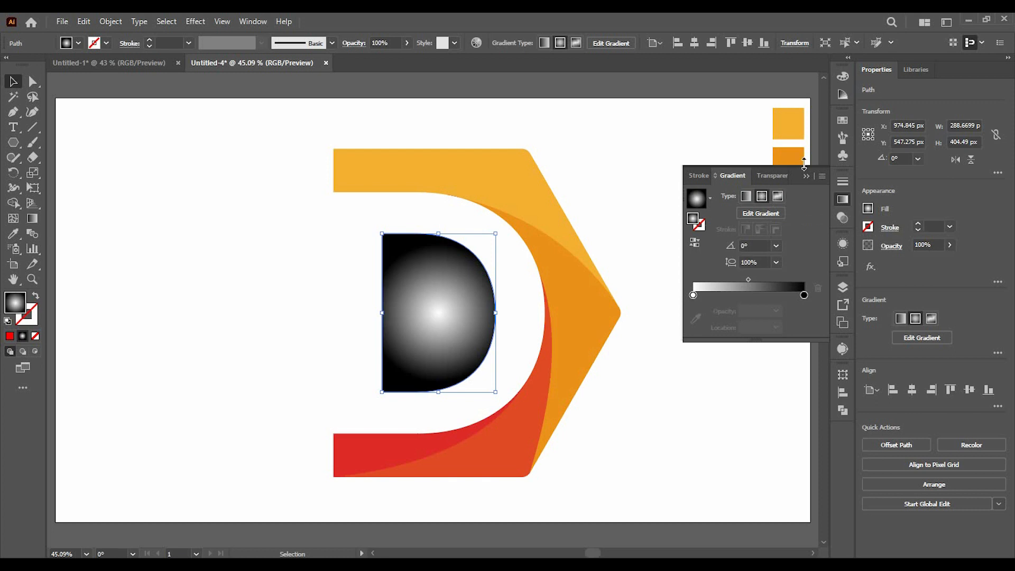
- Sample the light orange swatch for the radial gradient's center stop and the darker orange swatch for its outer stop
{"action": "scroll", "coordinate": [614, 217], "scroll_direction": "right", "scroll_amount": 3}
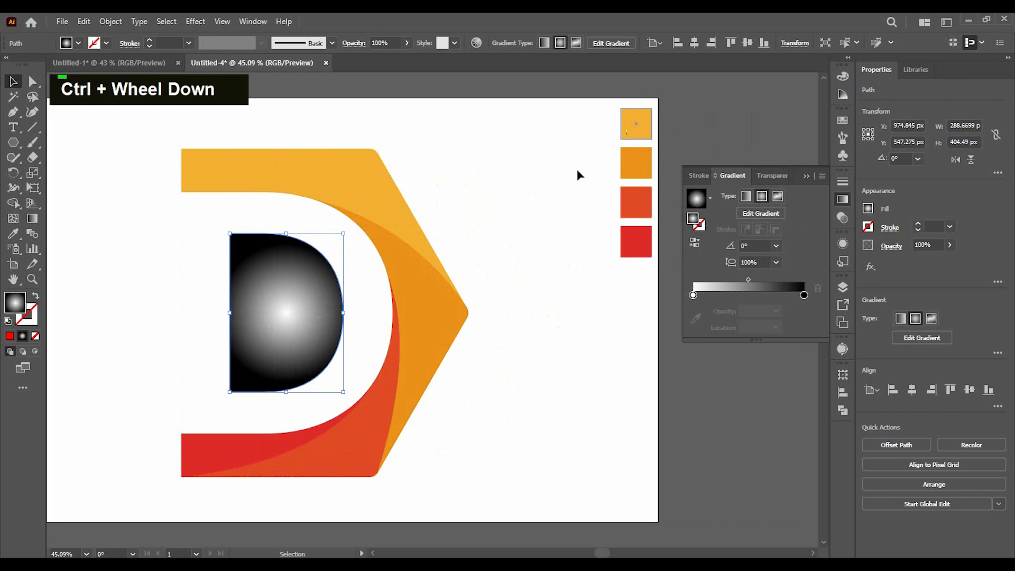
{"action": "left_click", "coordinate": [693, 295]}
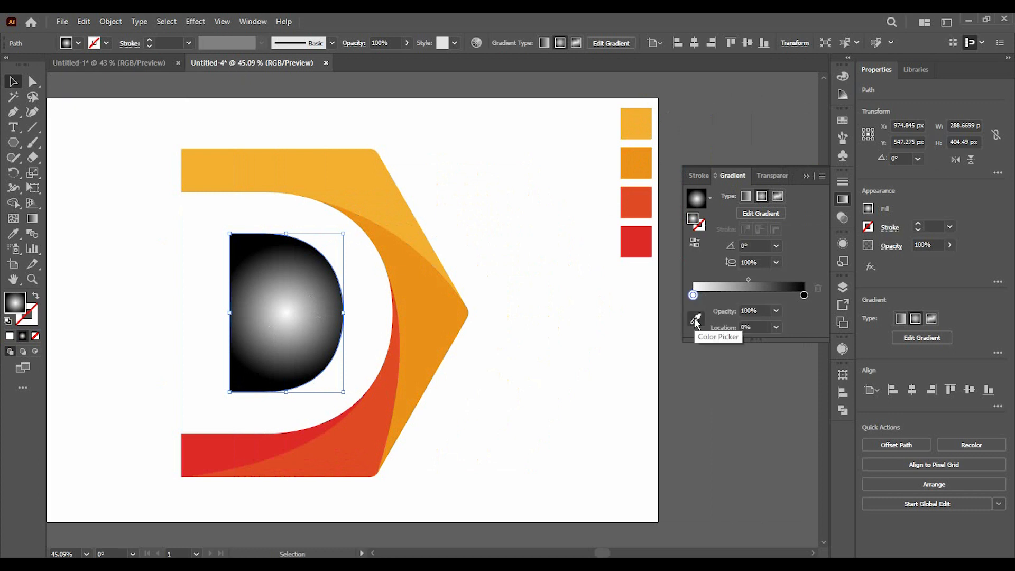
{"action": "left_click", "coordinate": [696, 319]}
{"action": "left_click", "coordinate": [637, 122]}
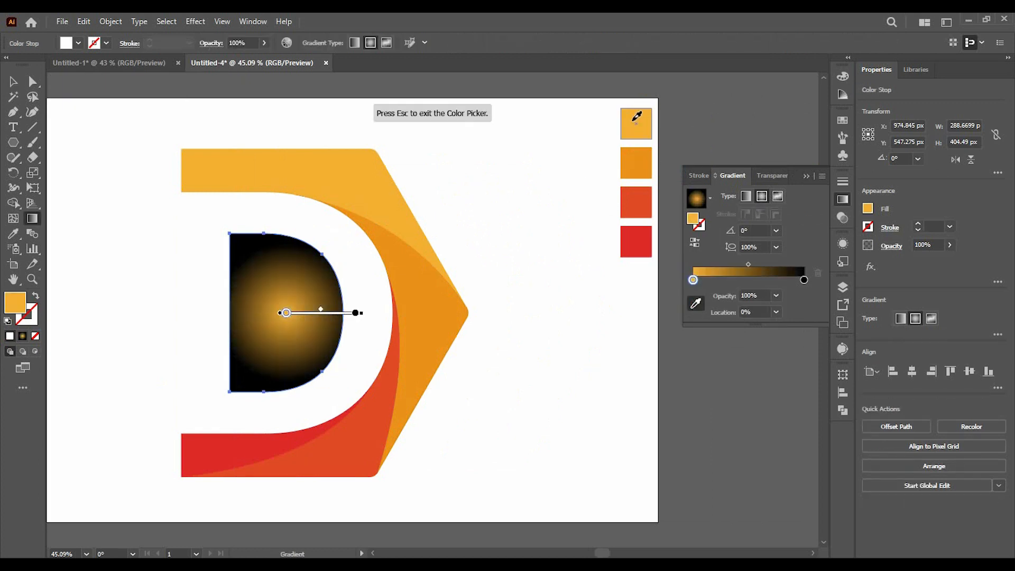
{"action": "left_click", "coordinate": [804, 280]}
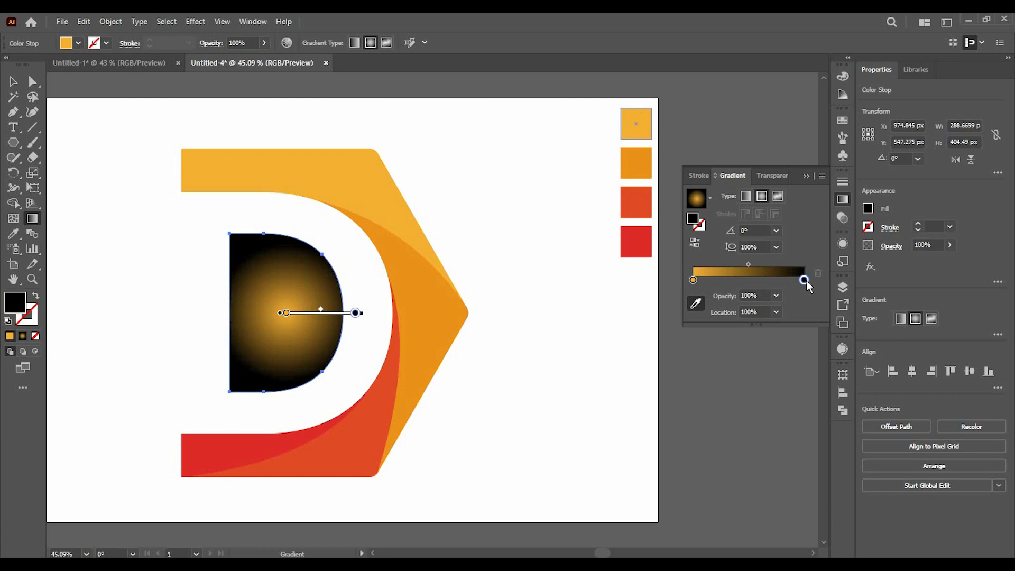
{"action": "left_click", "coordinate": [695, 306]}
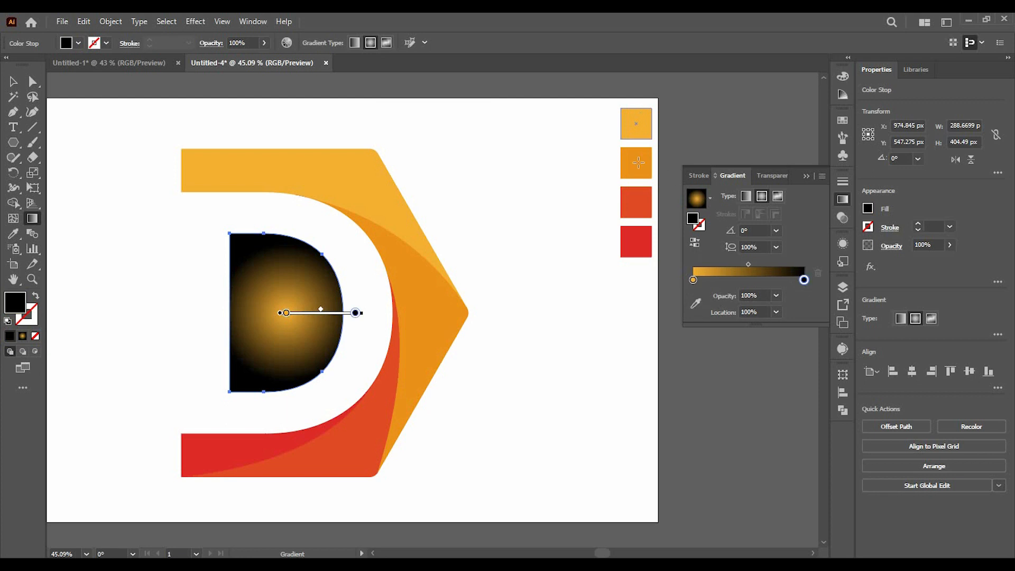
{"action": "left_click", "coordinate": [695, 304]}
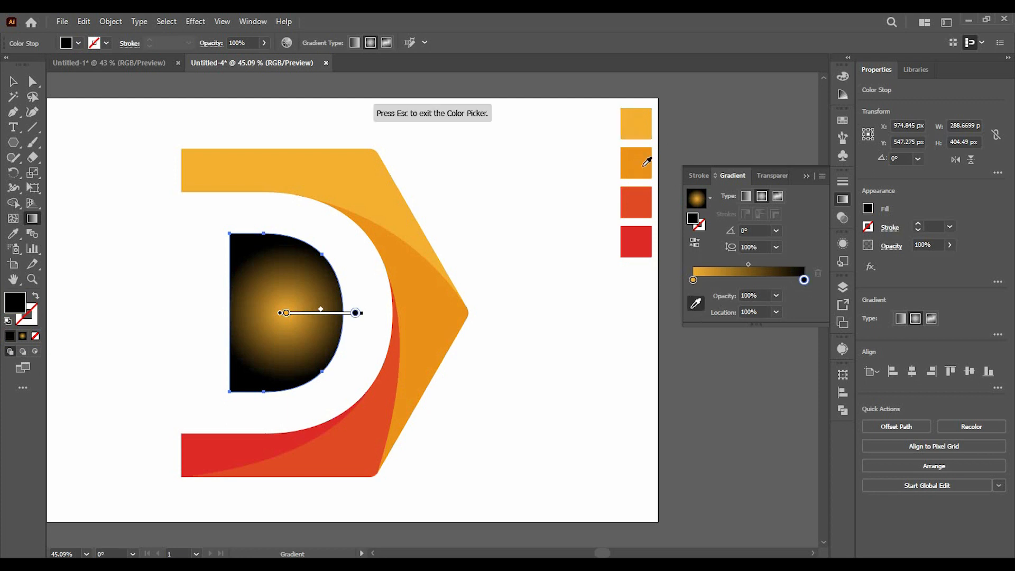
{"action": "left_click", "coordinate": [646, 162]}
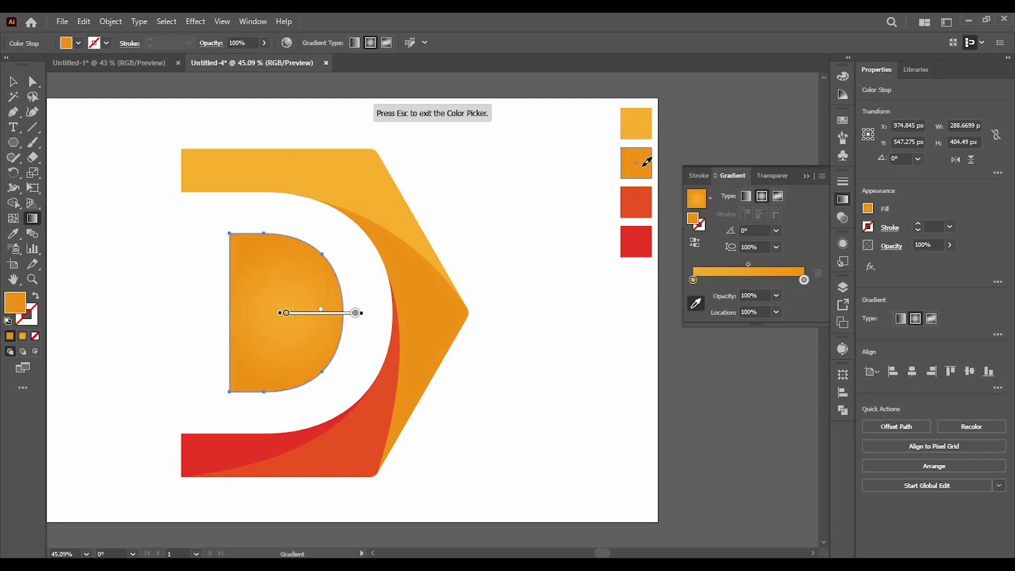
- Set the green value of the gradient's center stop to 233, giving the yellow F4E933
{"action": "left_click", "coordinate": [693, 279]}
{"action": "double_click", "coordinate": [693, 279]}
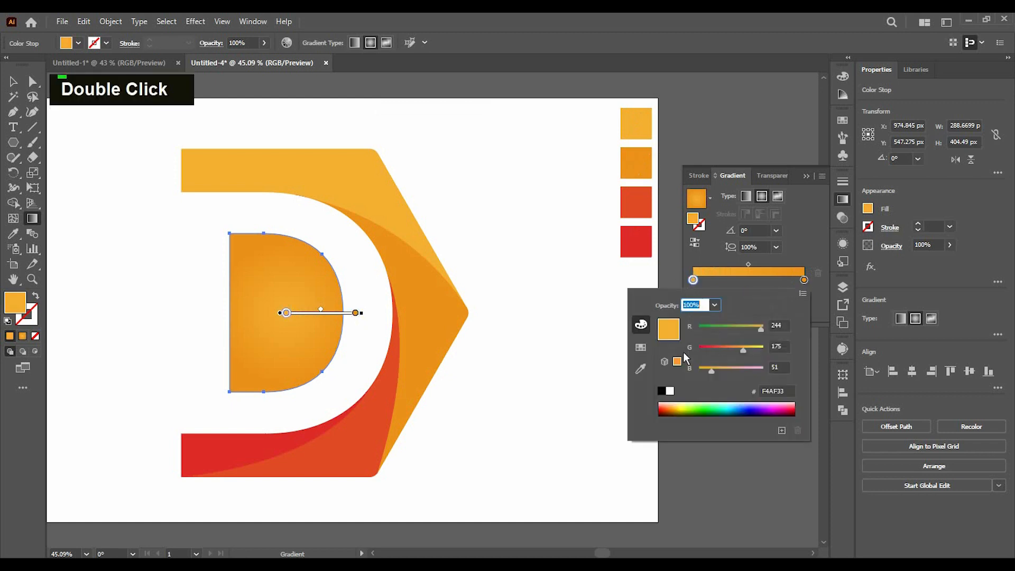
{"action": "left_click", "coordinate": [693, 279]}
{"action": "double_click", "coordinate": [693, 279]}
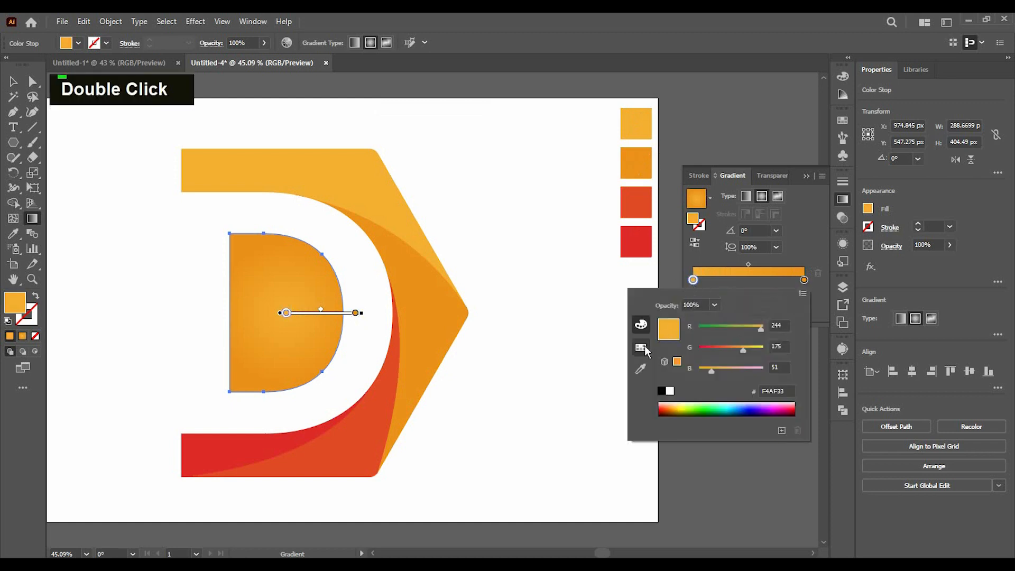
{"action": "left_click", "coordinate": [643, 348]}
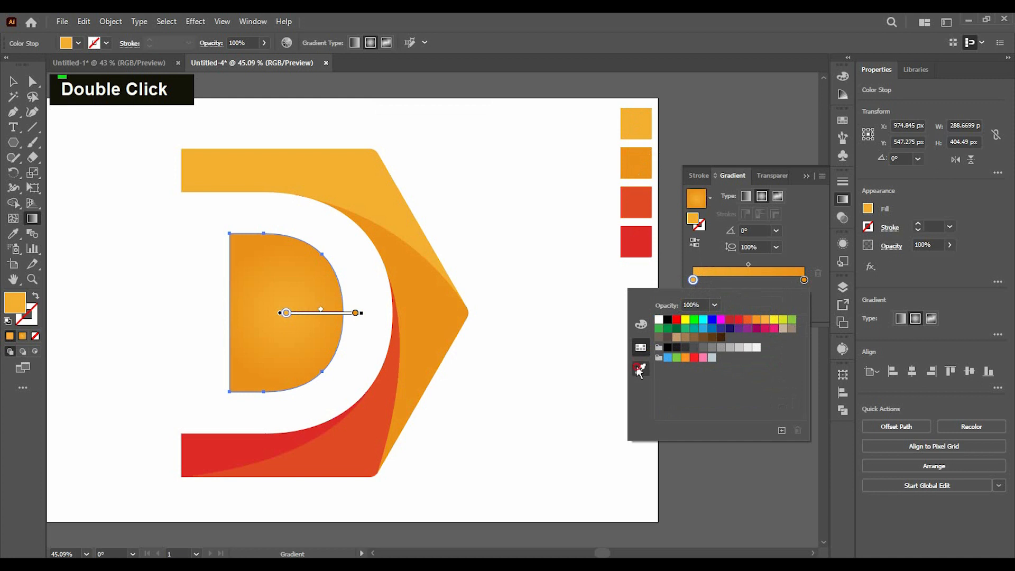
{"action": "left_click", "coordinate": [640, 324]}
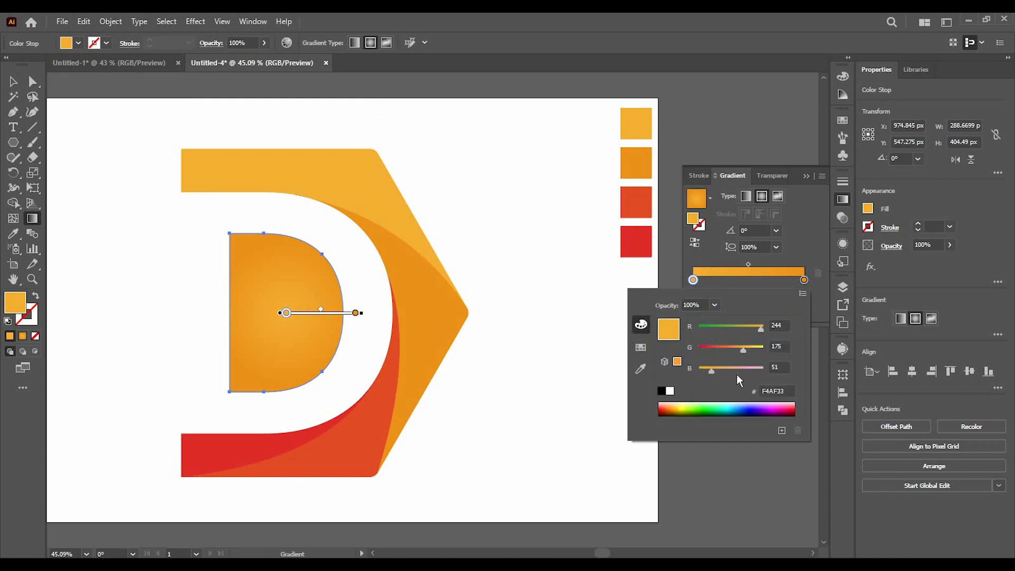
{"action": "left_click_drag", "start_coordinate": [745, 351], "coordinate": [760, 351]}
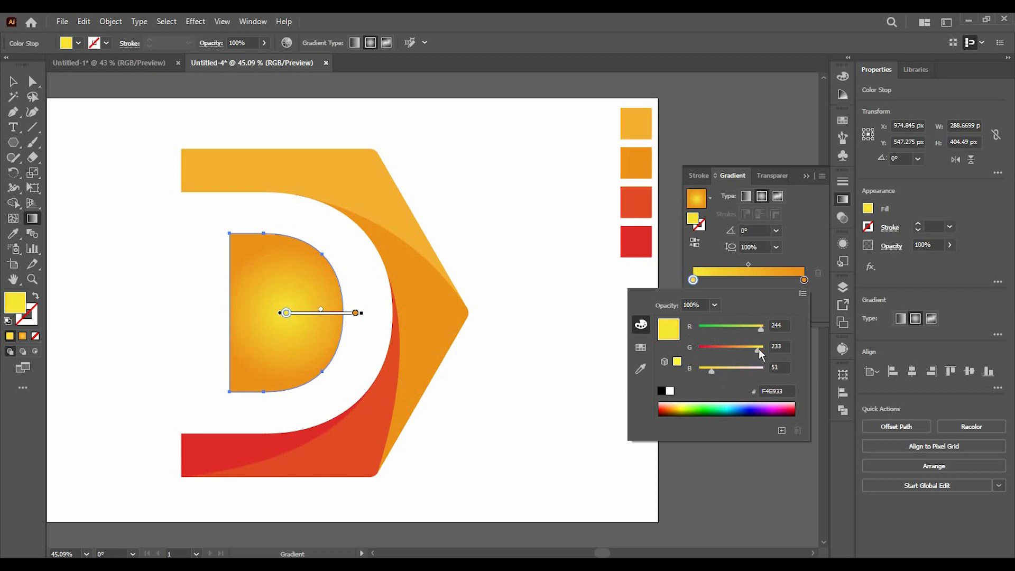
{"action": "left_click", "coordinate": [806, 176]}
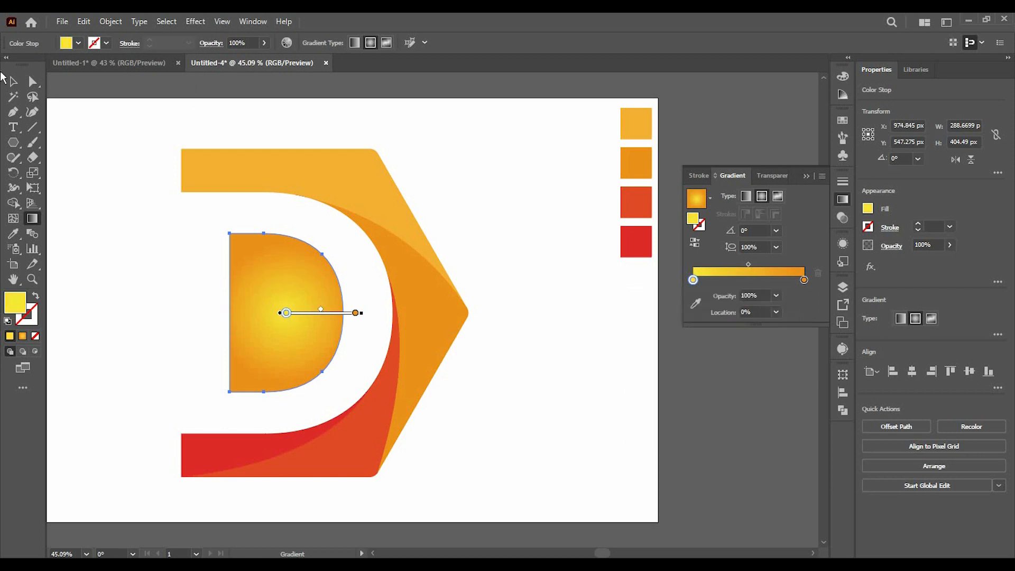
- Close the gradient settings and start an Inner Glow effect on the radial-gradient inner shape of the D
{"action": "left_click", "coordinate": [14, 81]}
{"action": "left_click", "coordinate": [806, 177]}
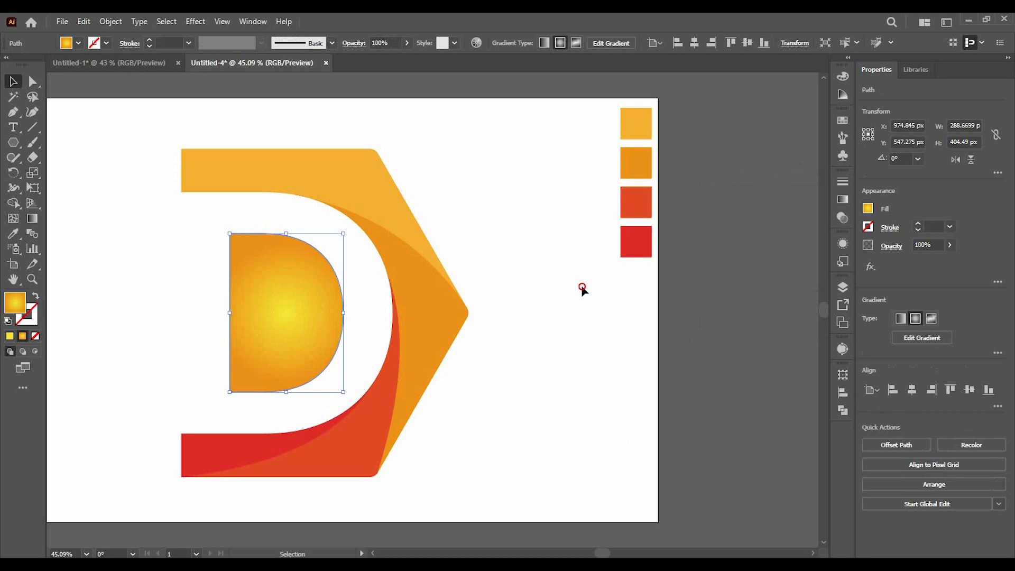
{"action": "left_click", "coordinate": [582, 290]}
{"action": "scroll", "coordinate": [588, 288], "scroll_direction": "down", "scroll_amount": 1, "text": "alt"}
{"action": "scroll", "coordinate": [589, 288], "scroll_direction": "up", "scroll_amount": 4, "text": "ctrl"}
{"action": "left_click", "coordinate": [407, 275]}
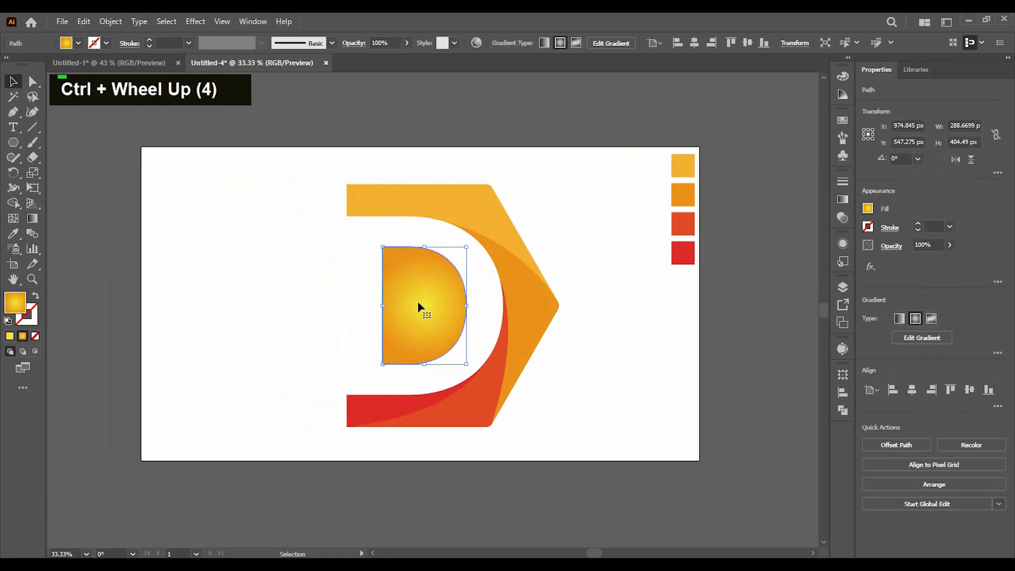
{"action": "left_click", "coordinate": [195, 21]}
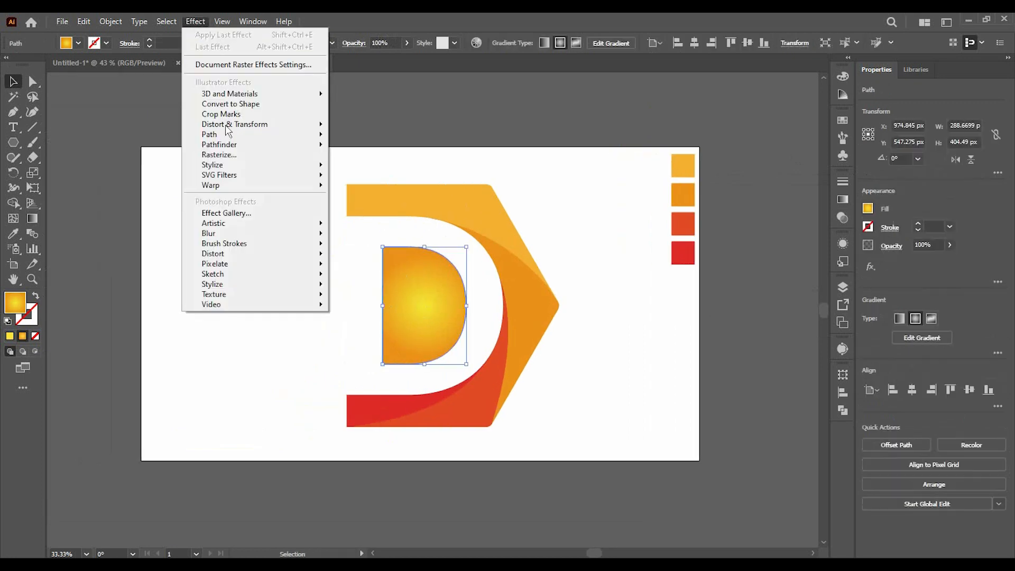
{"action": "mouse_move", "coordinate": [213, 169]}
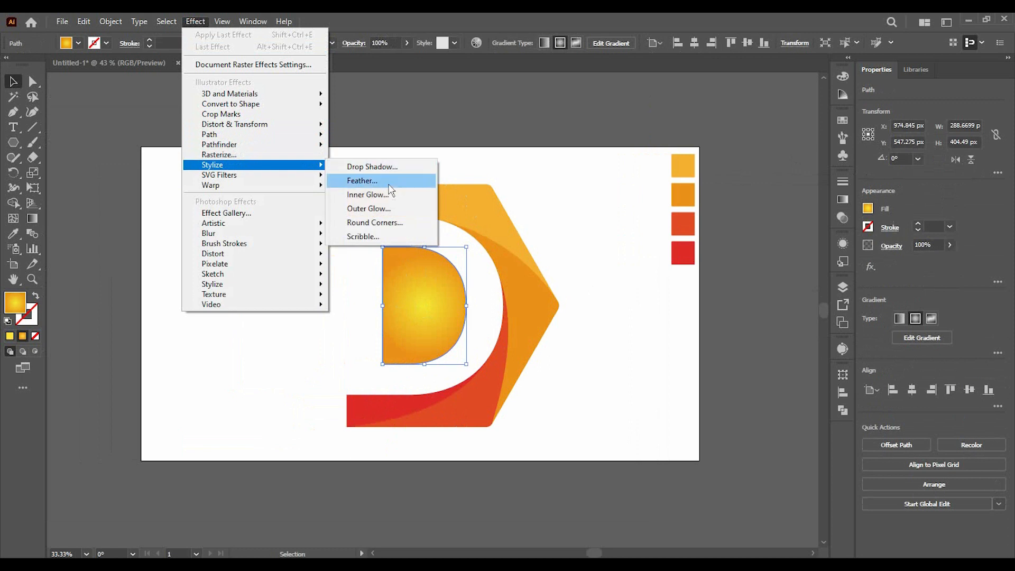
{"action": "left_click", "coordinate": [369, 194]}
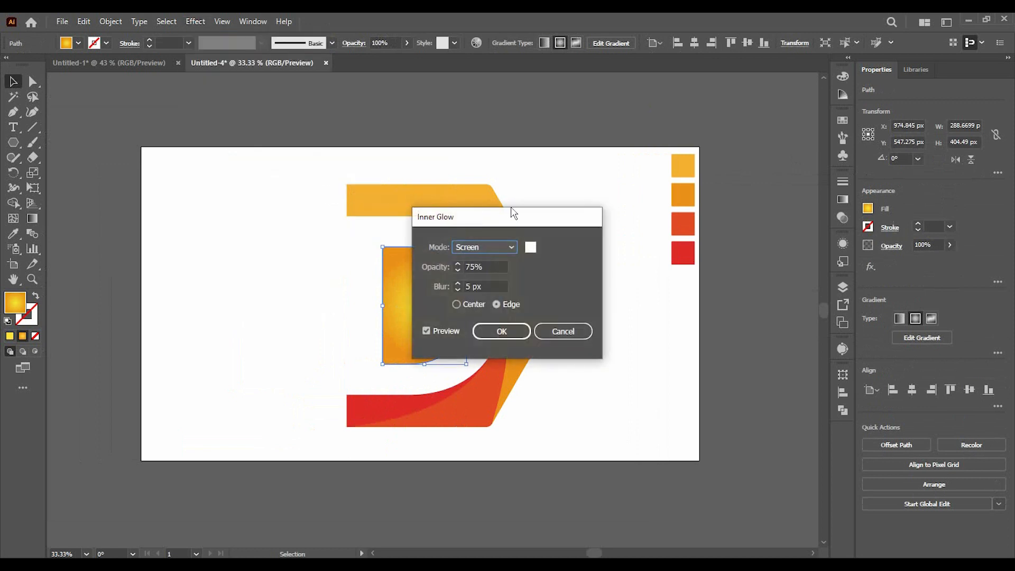
{"action": "left_click_drag", "start_coordinate": [512, 213], "coordinate": [718, 181]}
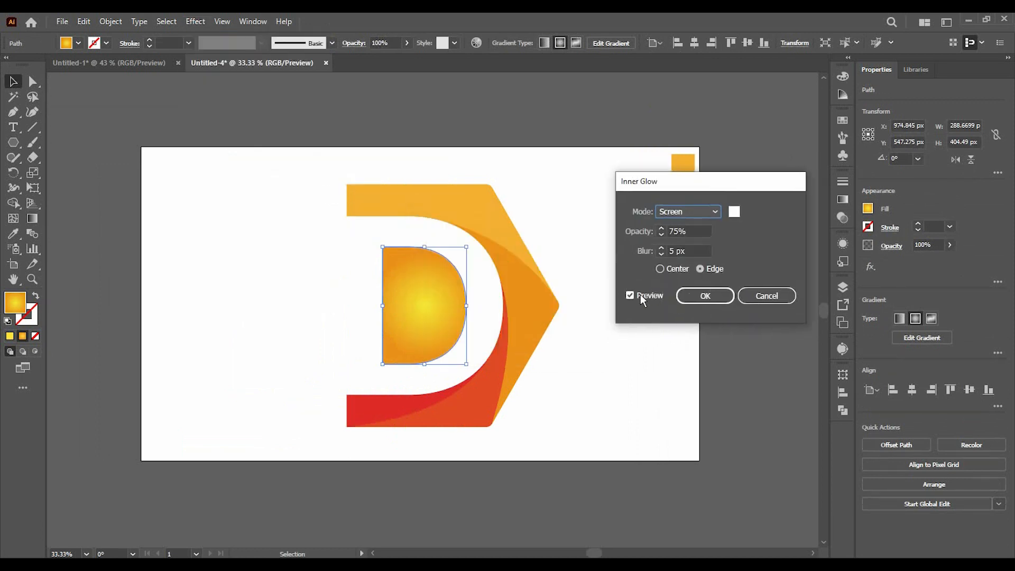
- Set the inner glow's color to black (000000) and its blend mode to Normal
{"action": "left_click", "coordinate": [734, 212]}
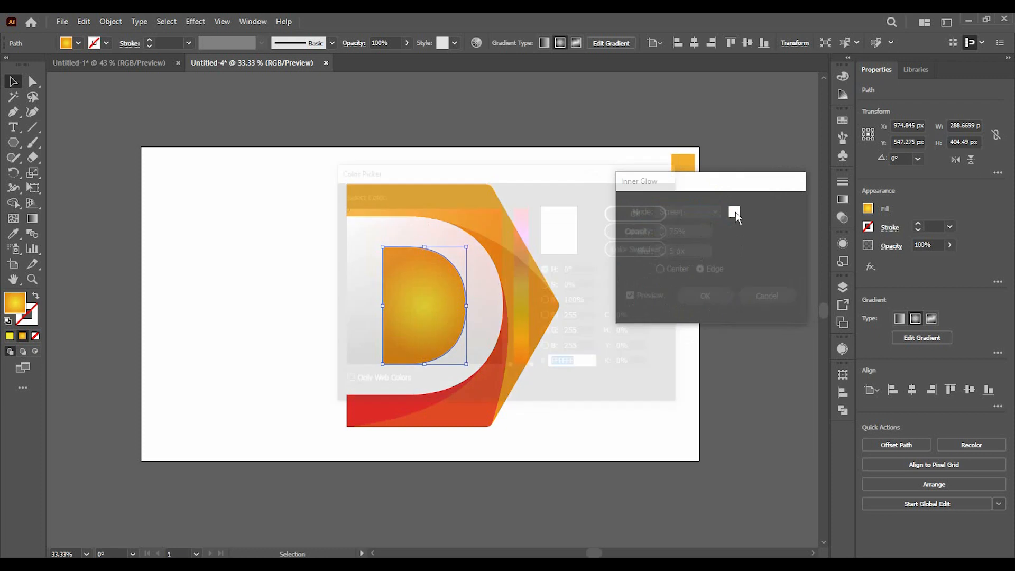
{"action": "left_click", "coordinate": [354, 371]}
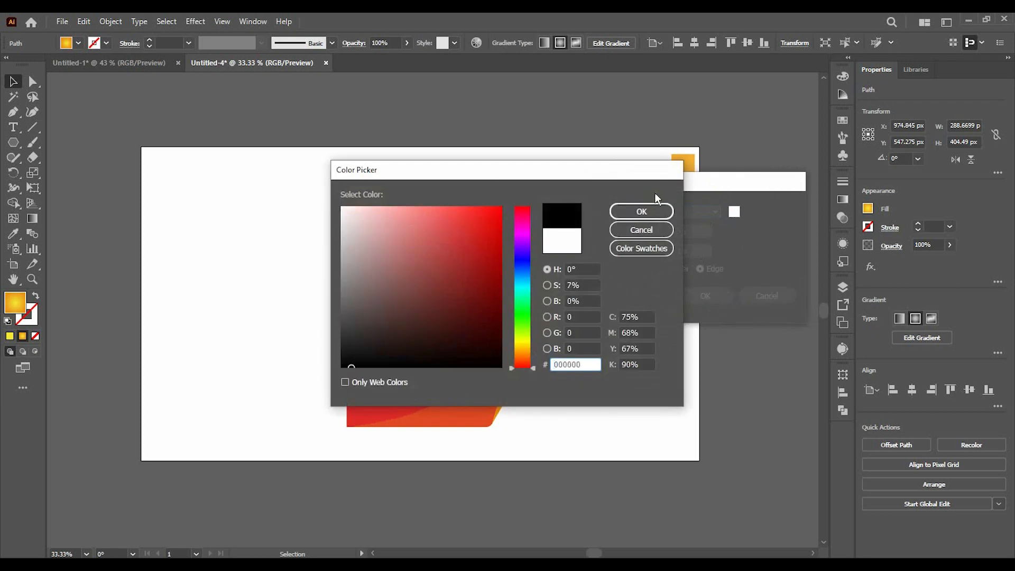
{"action": "left_click", "coordinate": [657, 209]}
{"action": "left_click", "coordinate": [685, 211]}
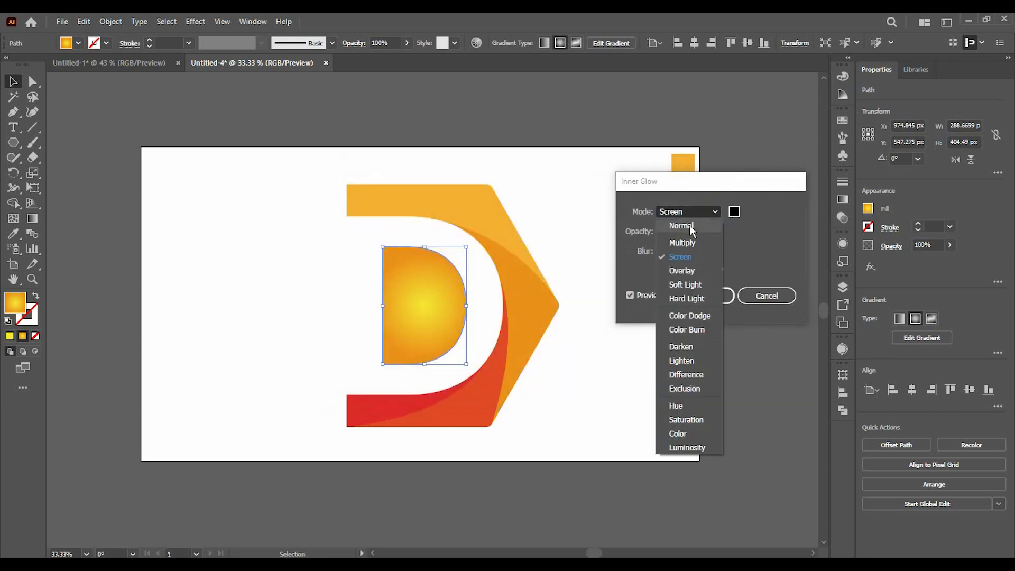
{"action": "left_click", "coordinate": [689, 224]}
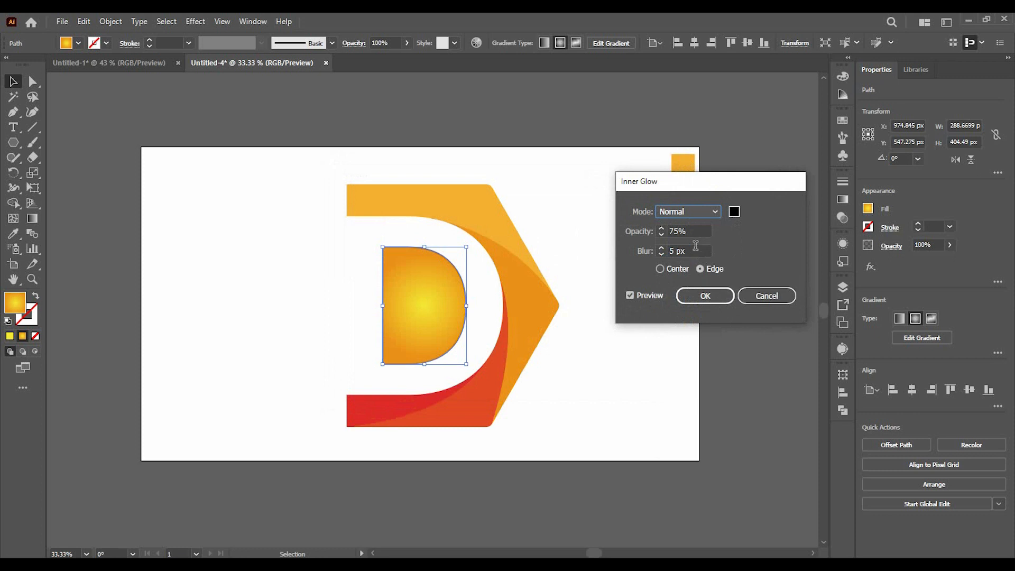
- Set the inner glow's blur to 12 px
{"action": "key", "text": "Up"}
{"action": "key", "text": "Up"}
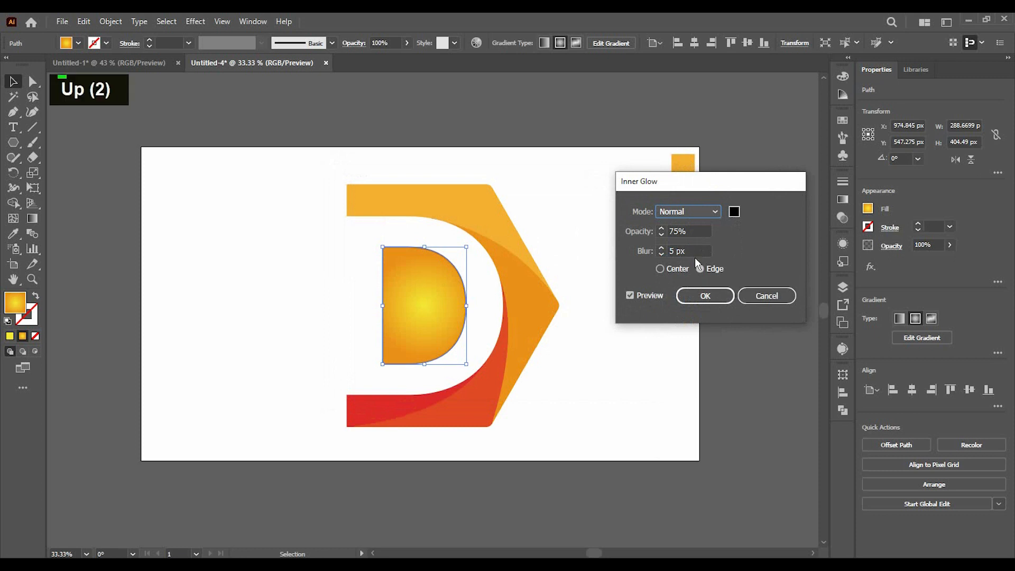
{"action": "left_click", "coordinate": [698, 253]}
{"action": "key", "text": "Up"}
{"action": "key", "text": "Up"}
{"action": "key", "text": "Up"}
{"action": "key", "text": "Up"}
{"action": "key", "text": "Up"}
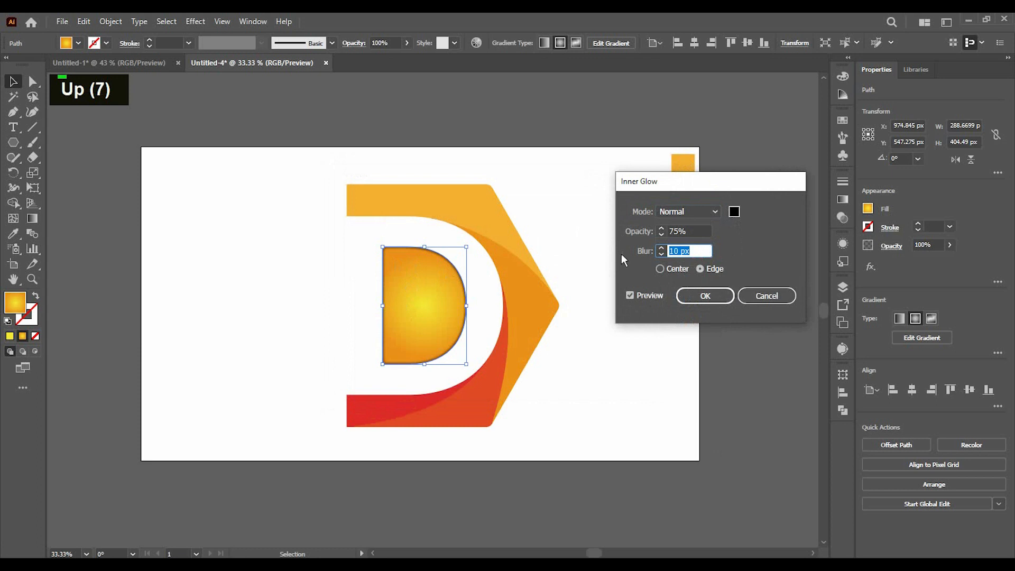
{"action": "key", "text": "Up"}
{"action": "key", "text": "Up"}
- Set the inner glow's opacity to 60% and apply the effect to the inner shape
{"action": "left_click", "coordinate": [699, 231]}
{"action": "key", "text": "Down"}
{"action": "key", "text": "Down"}
{"action": "key", "text": "Down"}
{"action": "key", "text": "Down"}
{"action": "key", "text": "Down"}
{"action": "key", "text": "Down"}
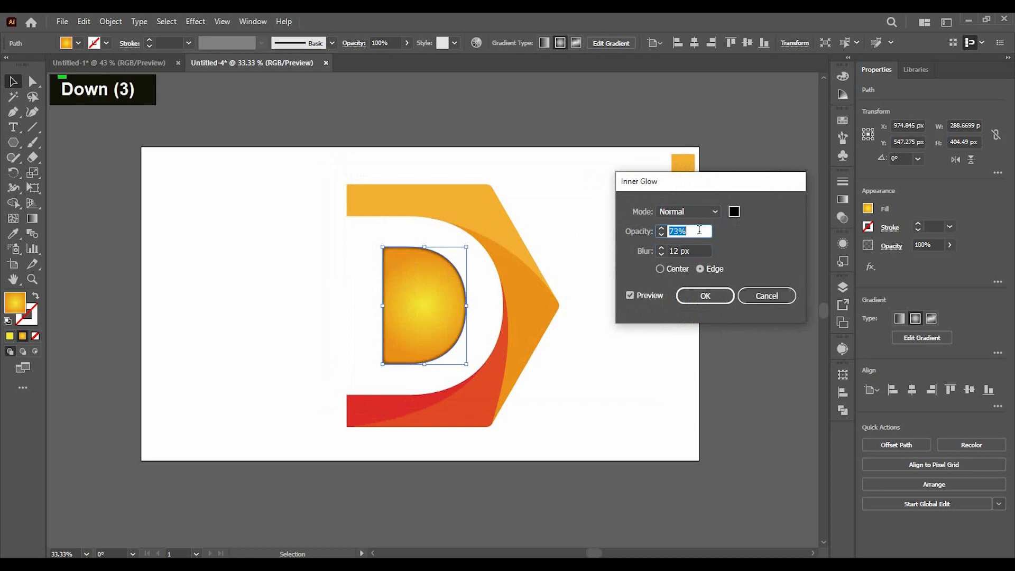
{"action": "key", "text": "Down"}
{"action": "key", "text": "Down"}
{"action": "key", "text": "Down"}
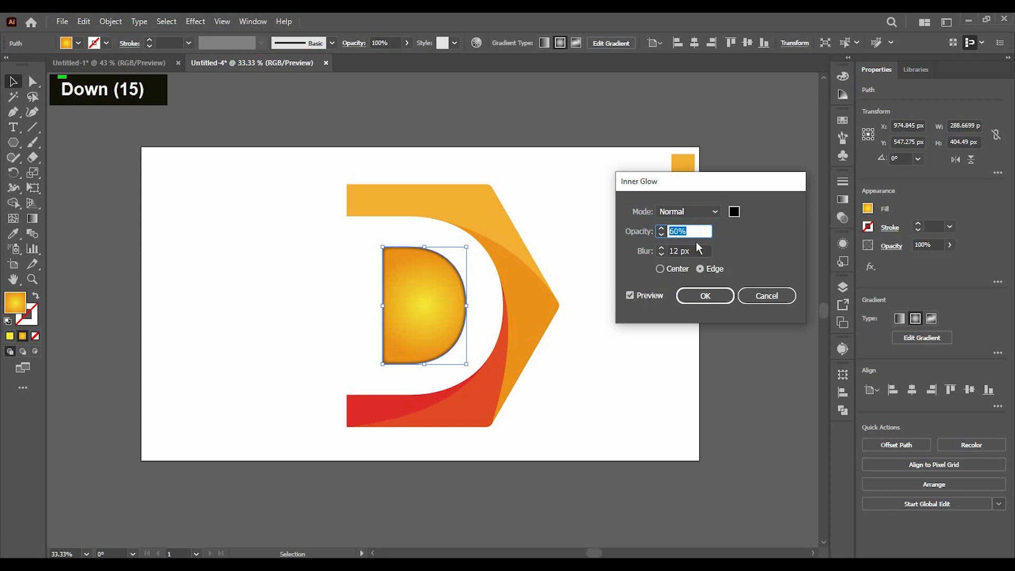
{"action": "left_click", "coordinate": [699, 303]}
{"action": "double_click", "coordinate": [614, 340]}
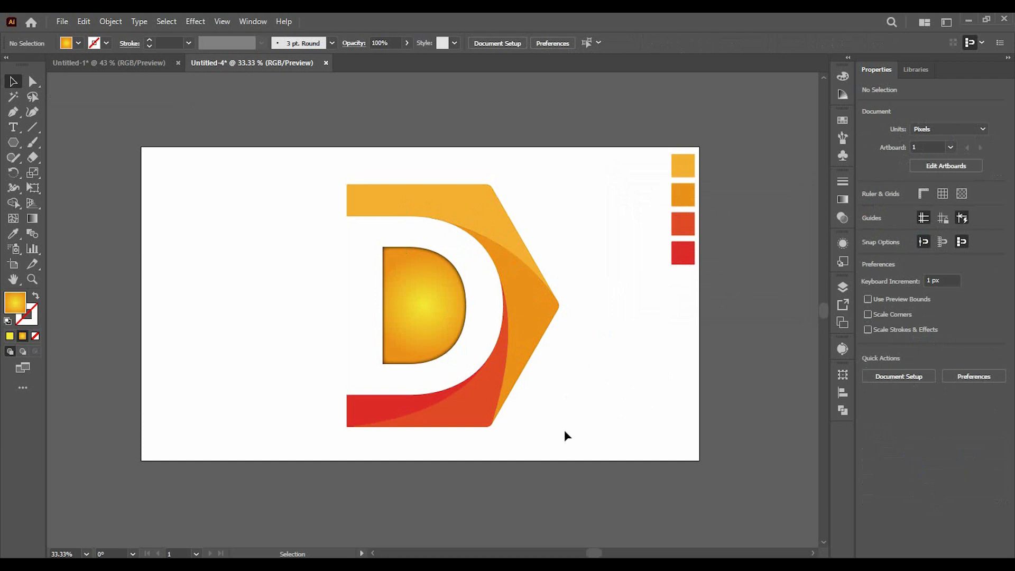
{"action": "left_click", "coordinate": [442, 188]}
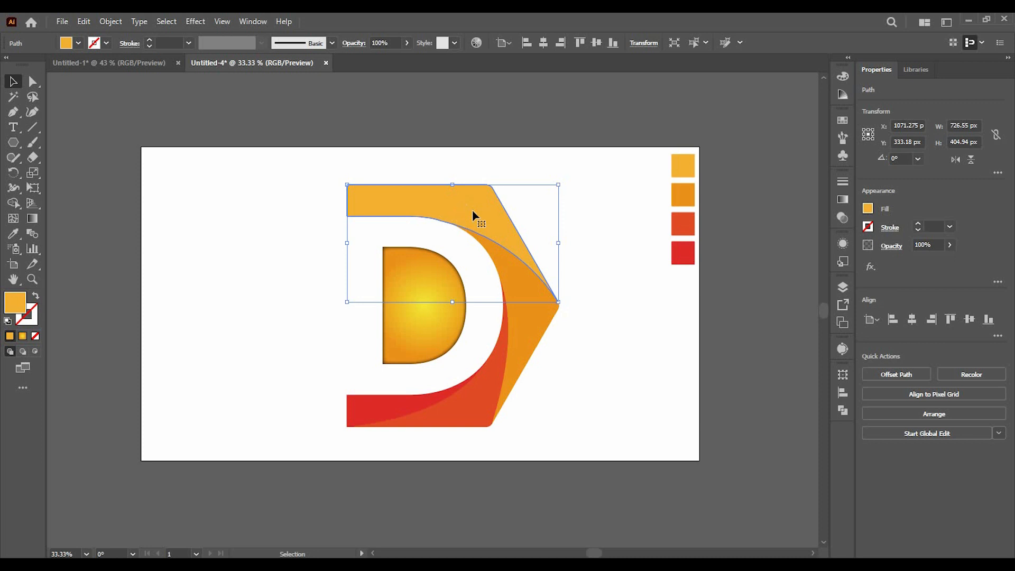
{"action": "left_click", "coordinate": [196, 22]}
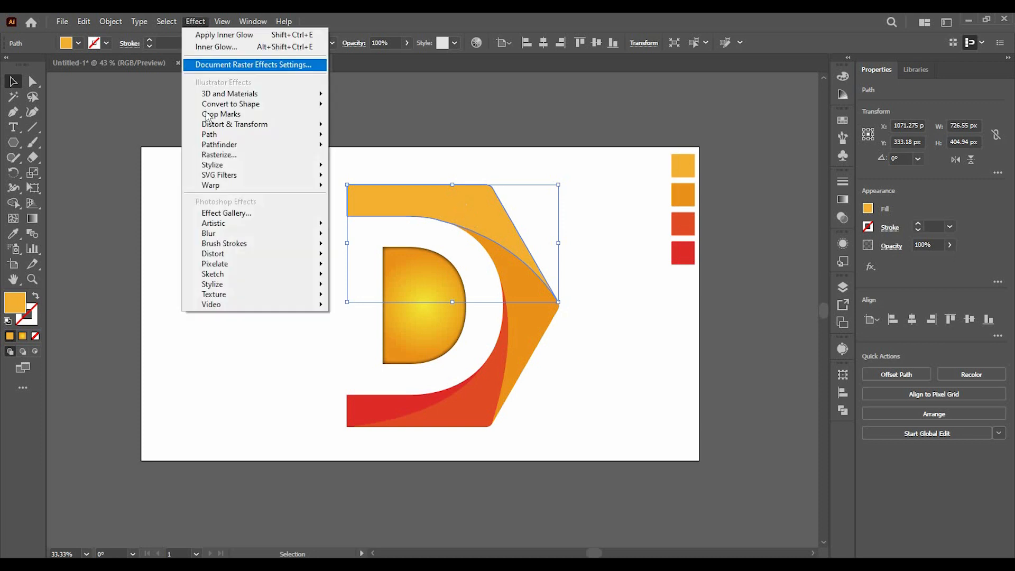
{"action": "mouse_move", "coordinate": [238, 165]}
{"action": "left_click", "coordinate": [364, 167]}
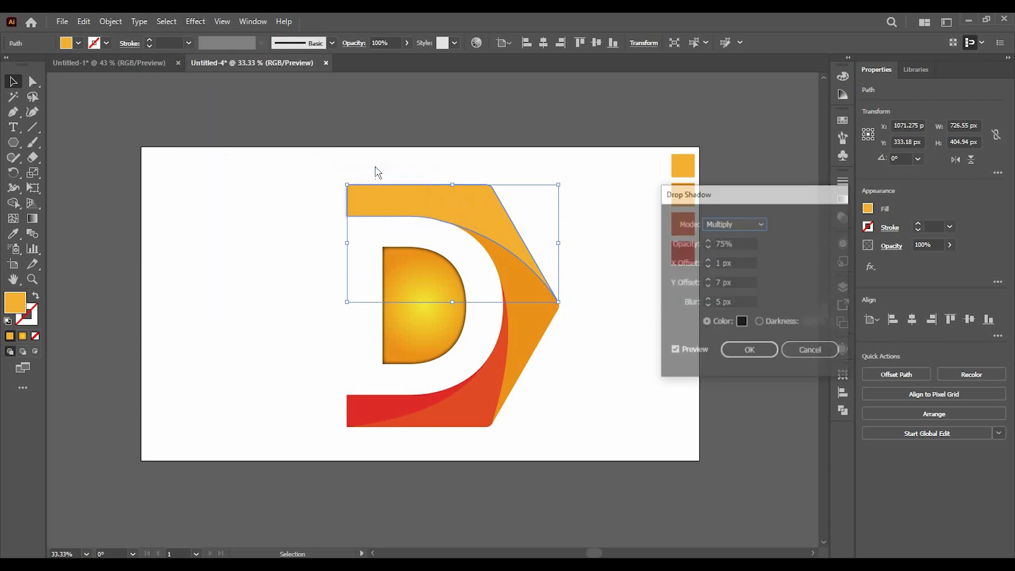
{"action": "left_click", "coordinate": [675, 351]}
{"action": "left_click", "coordinate": [676, 351]}
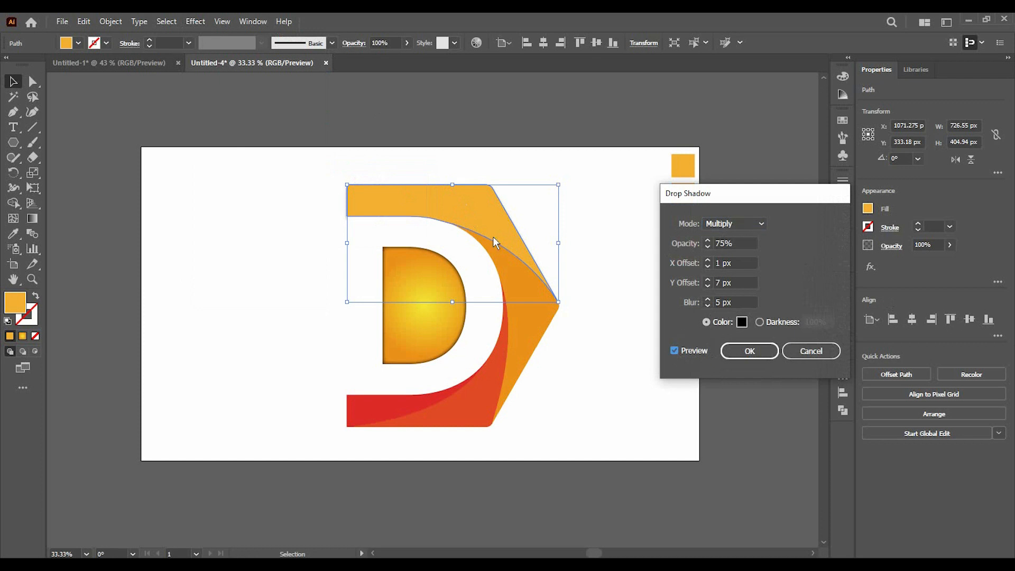
{"action": "key", "text": "Escape"}
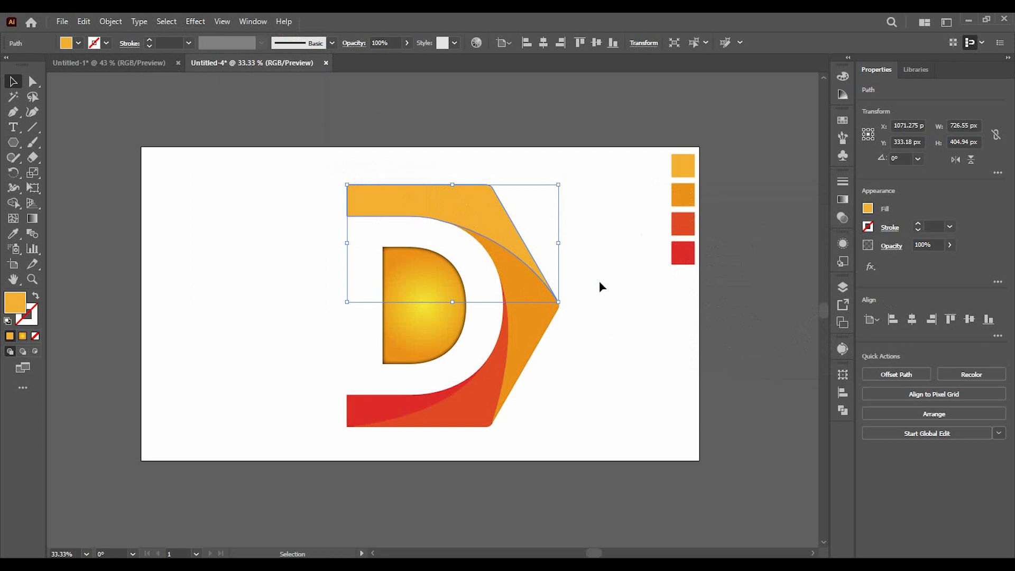
{"action": "left_click", "coordinate": [598, 280]}
- Bring the light orange upper piece of the D to the front
{"action": "left_click", "coordinate": [473, 194]}
{"action": "right_click", "coordinate": [473, 195]}
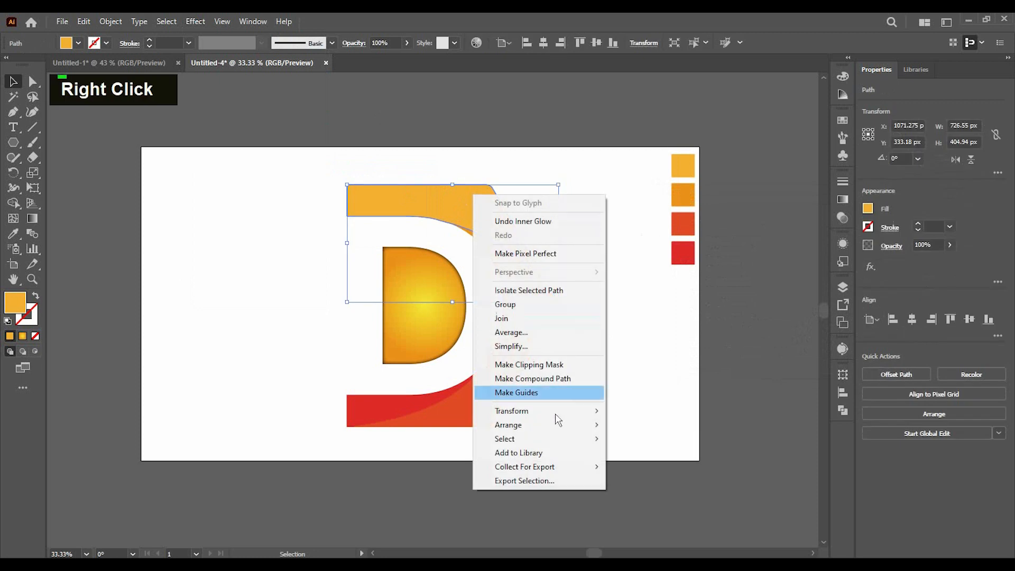
{"action": "mouse_move", "coordinate": [593, 425]}
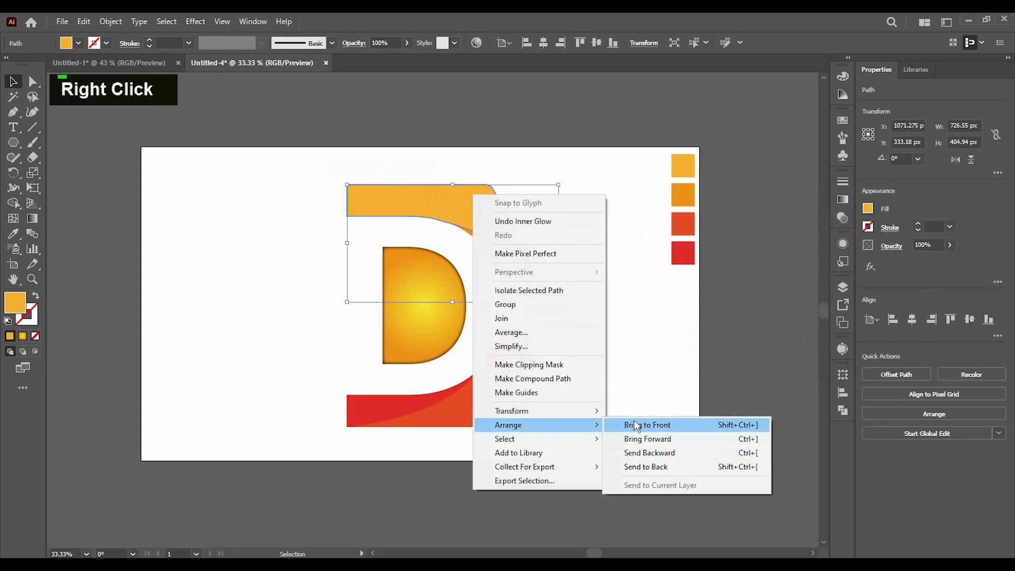
{"action": "left_click", "coordinate": [650, 424]}
{"action": "double_click", "coordinate": [641, 338]}
- Start a Drop Shadow effect on the light orange upper piece and set the shadow's opacity to 65%
{"action": "left_click", "coordinate": [462, 210]}
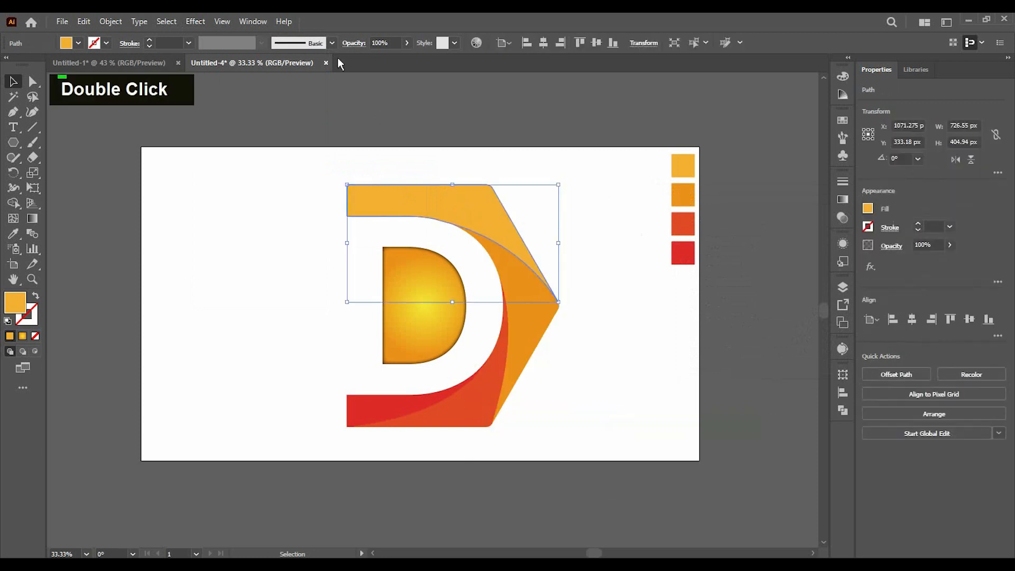
{"action": "left_click", "coordinate": [196, 21]}
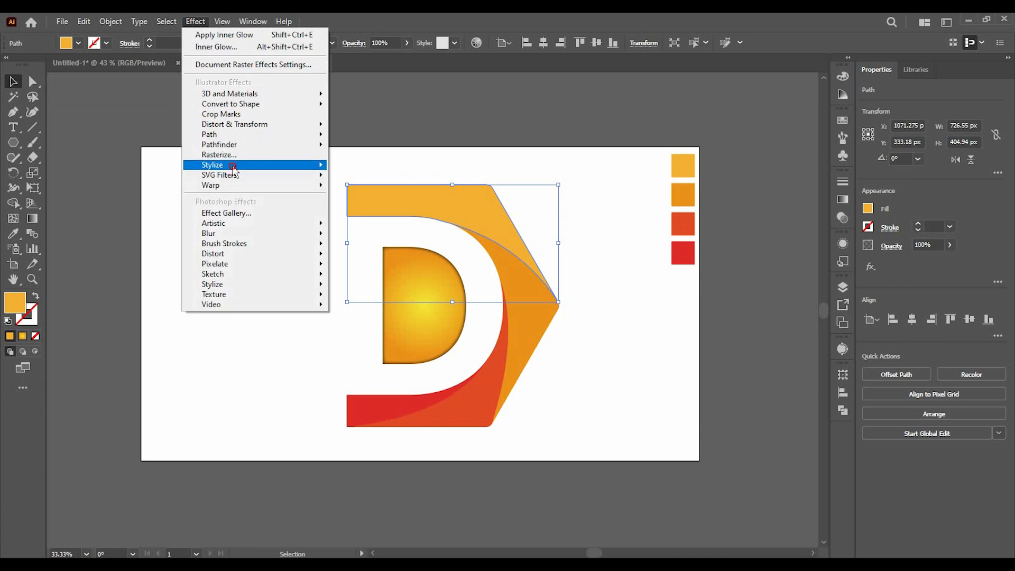
{"action": "mouse_move", "coordinate": [232, 165]}
{"action": "left_click", "coordinate": [353, 167]}
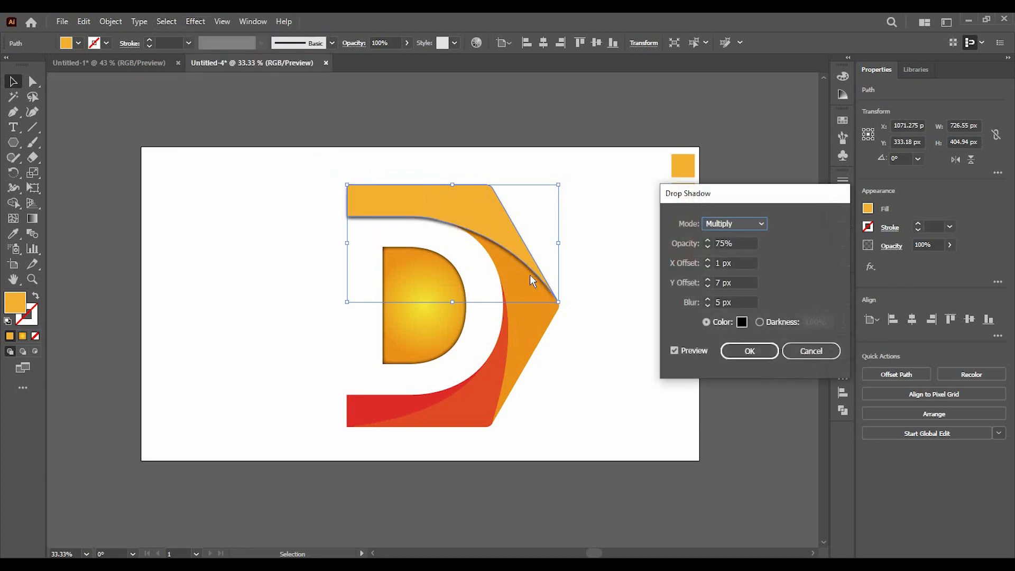
{"action": "key", "text": "Tab"}
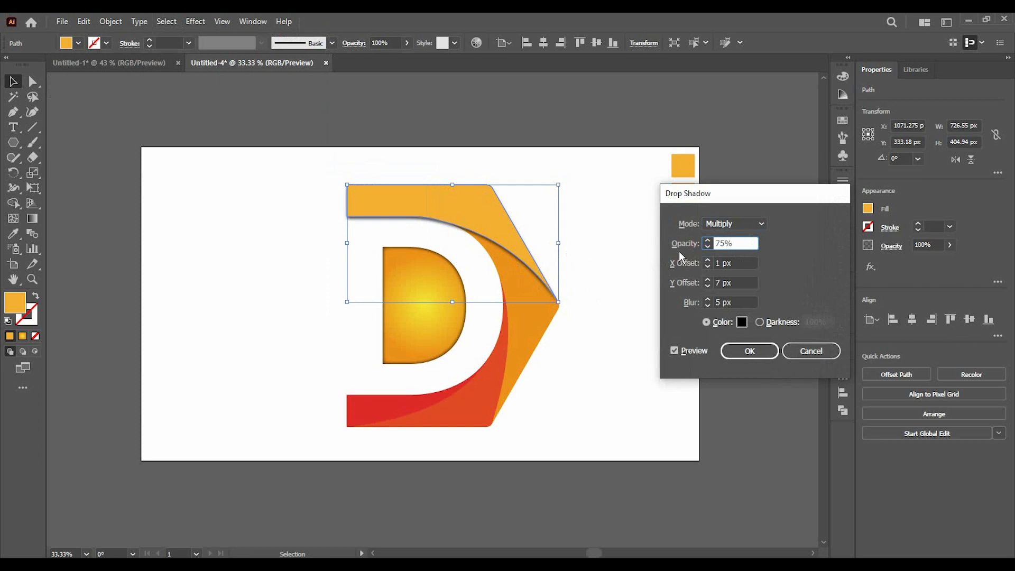
{"action": "key", "text": "Down"}
{"action": "key", "text": "Down"}
{"action": "key", "text": "Down"}
{"action": "key", "text": "Down"}
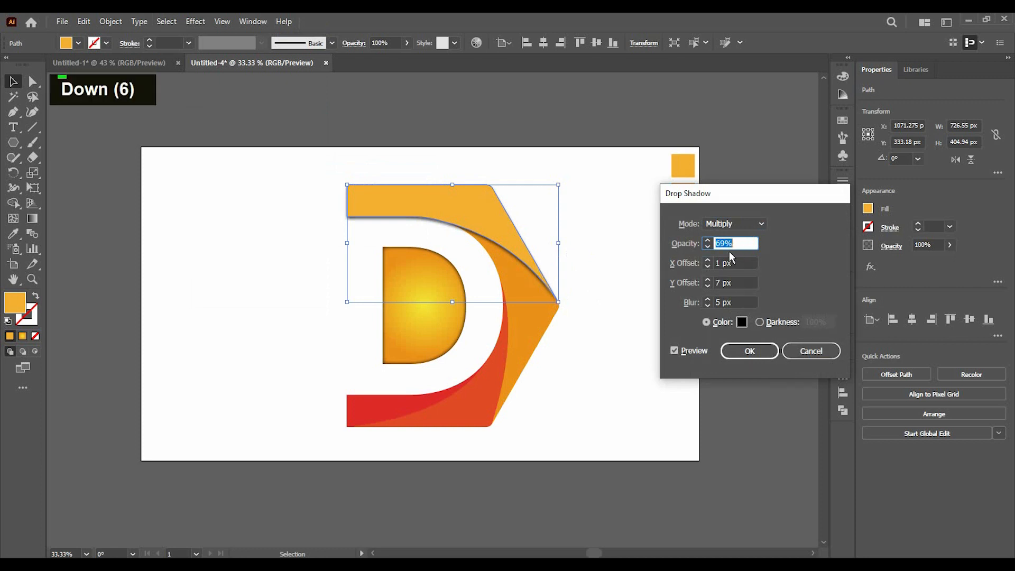
{"action": "key", "text": "Up"}
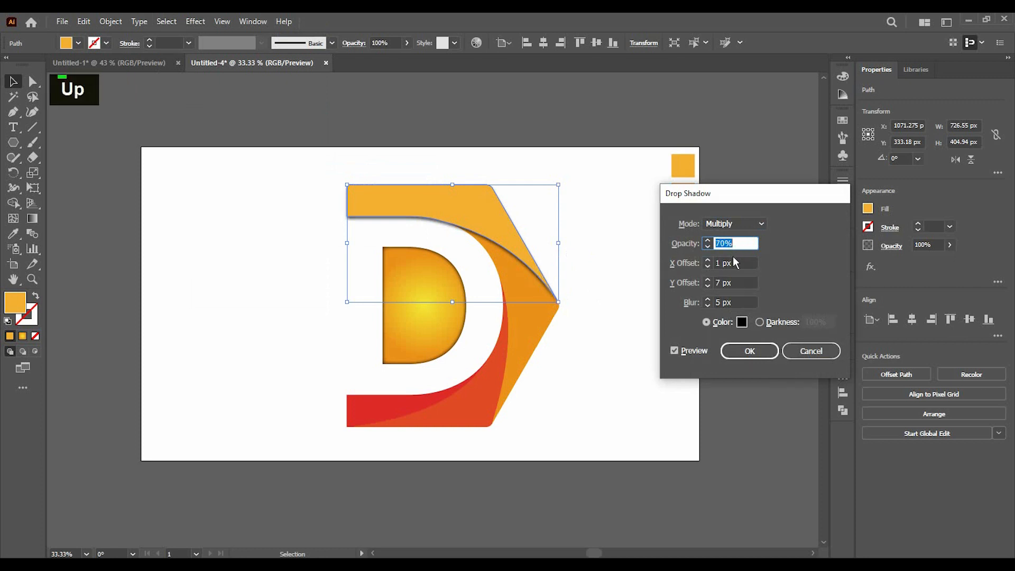
{"action": "key", "text": "Down"}
{"action": "key", "text": "Down"}
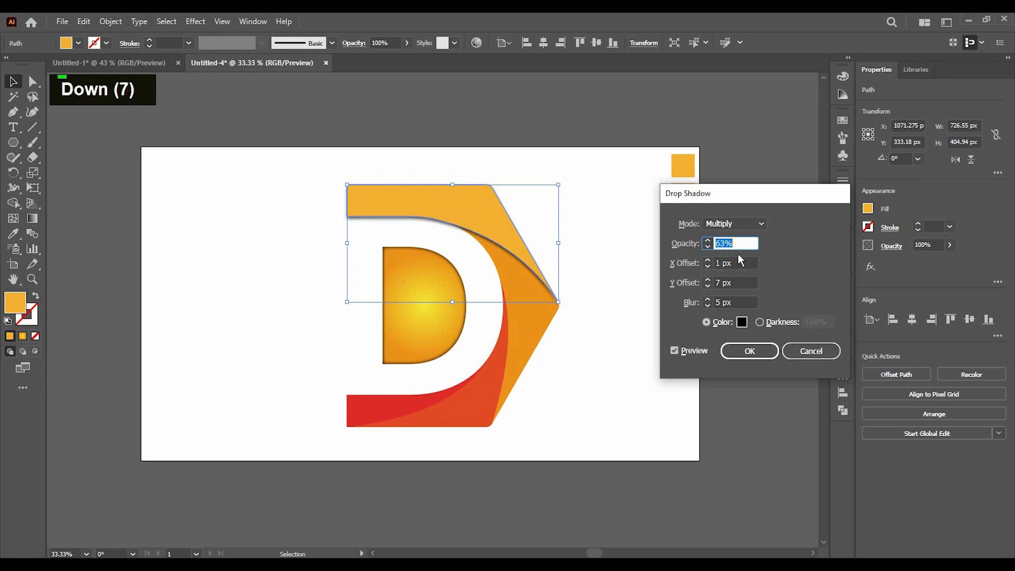
{"action": "key", "text": "Up"}
{"action": "key", "text": "Up"}
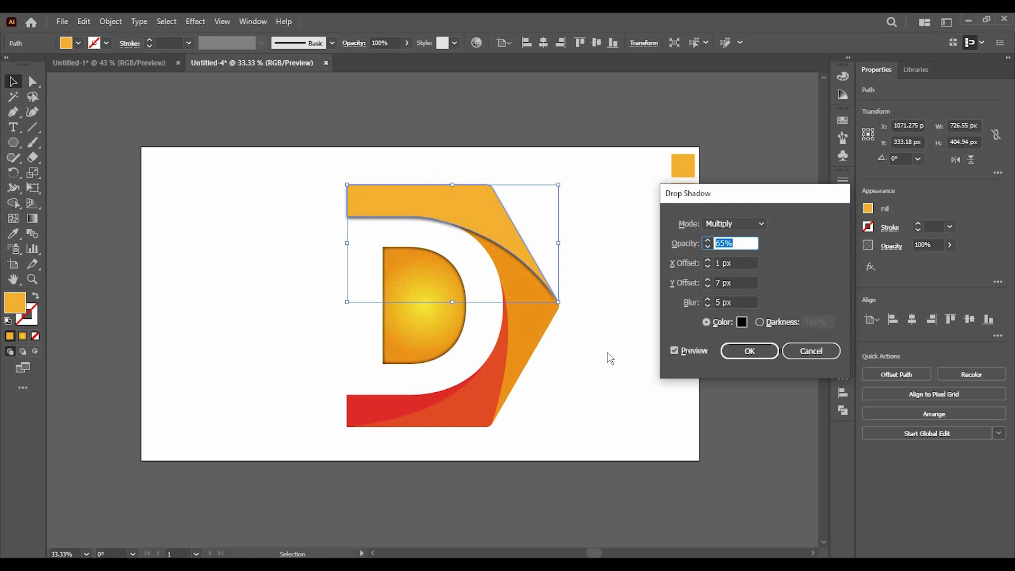
- Try a larger X offset for the drop shadow, settling on 5 px
{"action": "left_click", "coordinate": [743, 263]}
{"action": "key", "text": "Up"}
{"action": "key", "text": "Up"}
{"action": "key", "text": "Up"}
{"action": "key", "text": "Up"}
{"action": "key", "text": "Up"}
{"action": "key", "text": "Up"}
{"action": "key", "text": "Up"}
{"action": "key", "text": "Up"}
{"action": "key", "text": "Up"}
{"action": "key", "text": "Up"}
{"action": "key", "text": "Up"}
{"action": "key", "text": "Up"}
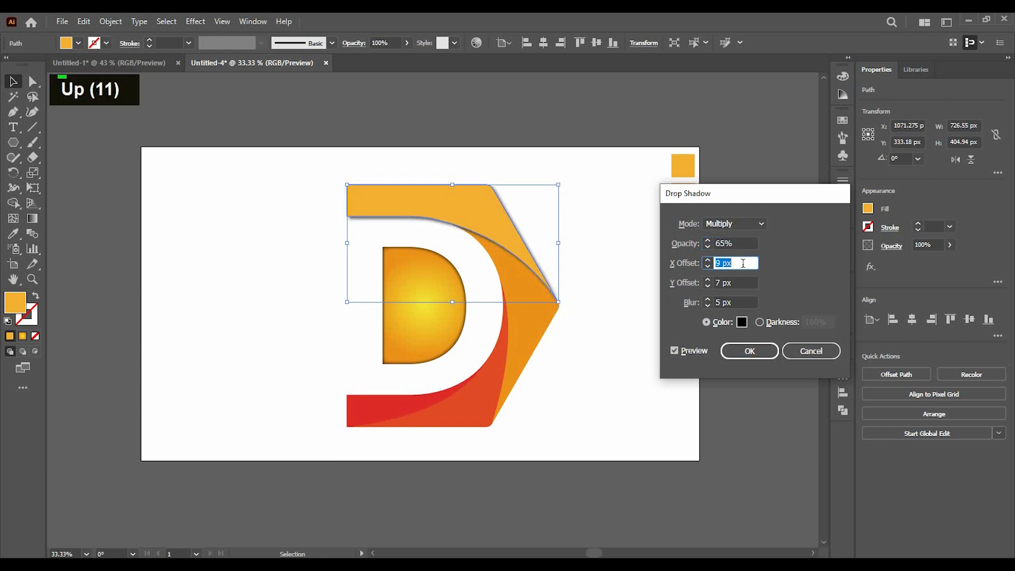
{"action": "key", "text": "Down"}
{"action": "key", "text": "Down"}
{"action": "key", "text": "Down"}
{"action": "key", "text": "Down"}
{"action": "key", "text": "Down"}
{"action": "key", "text": "Down"}
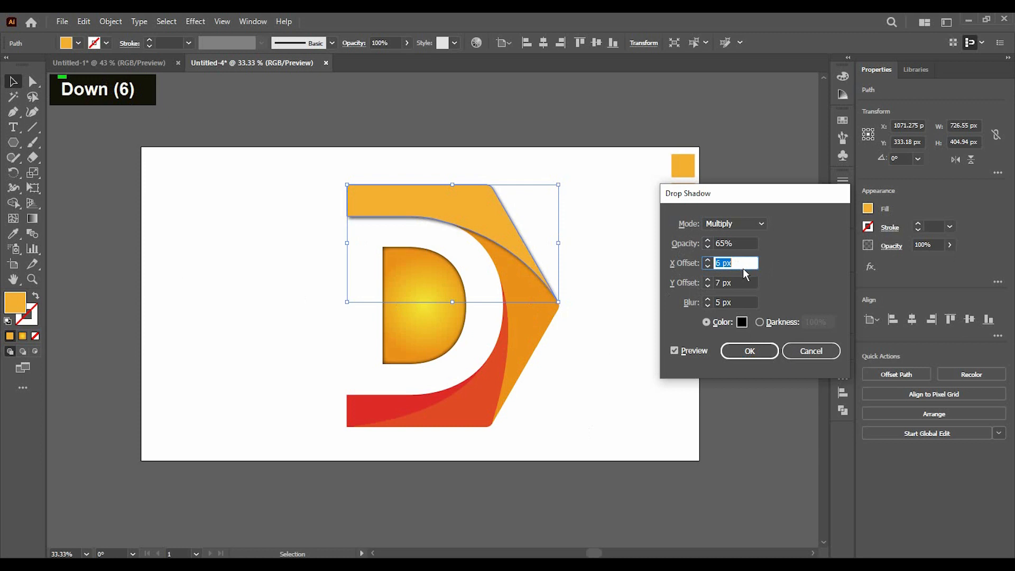
- Try a Y offset of 10 px for the drop shadow
{"action": "left_click", "coordinate": [743, 282]}
{"action": "key", "text": "Up"}
{"action": "key", "text": "Up"}
{"action": "key", "text": "Up"}
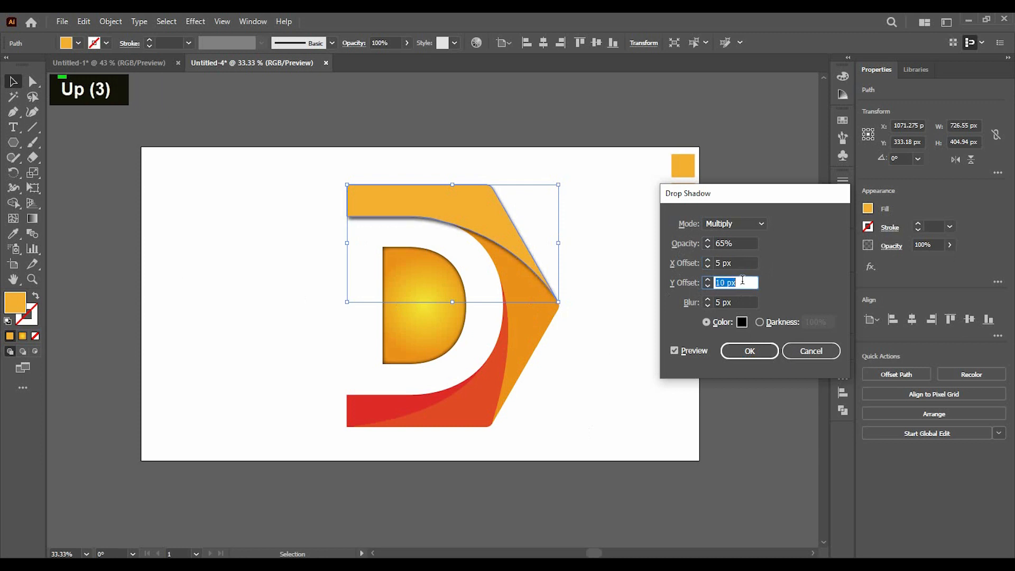
- Set the drop shadow's X offset to 0 px, its Y offset to 7 px and its blur to 3 px
{"action": "left_click", "coordinate": [742, 263]}
{"action": "key", "text": "Down"}
{"action": "key", "text": "Down"}
{"action": "key", "text": "Down"}
{"action": "key", "text": "Down"}
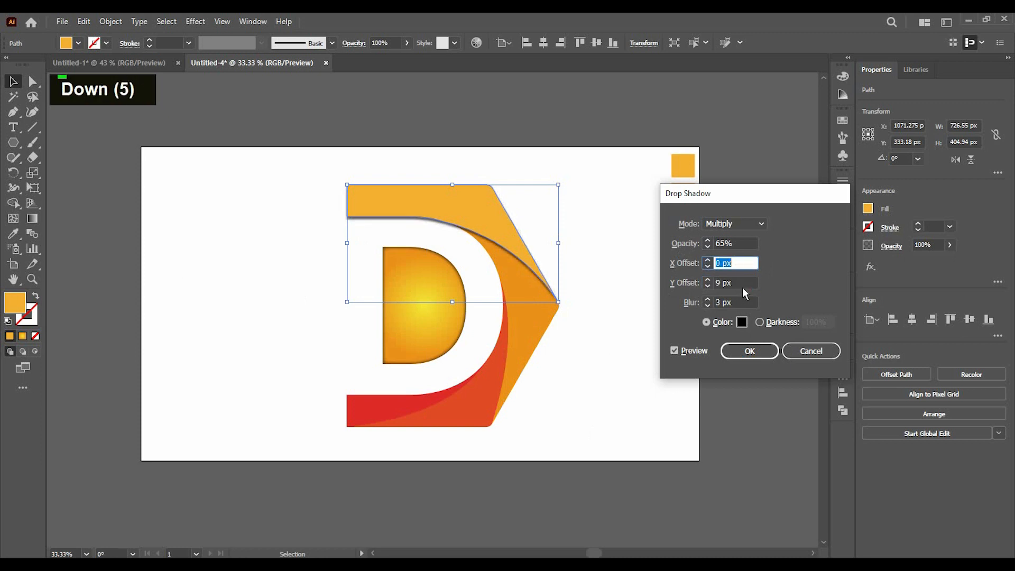
{"action": "left_click", "coordinate": [743, 286]}
{"action": "key", "text": "Down"}
{"action": "key", "text": "Down"}
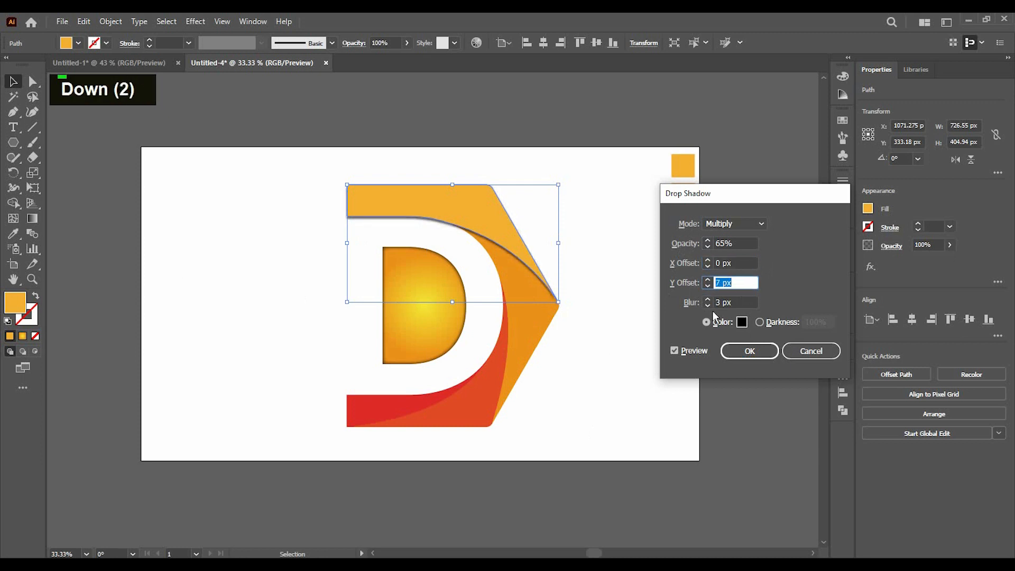
- Set the light orange piece's drop shadow blur to 4 px, apply the effect and deselect the piece
{"action": "left_click", "coordinate": [744, 302]}
{"action": "key", "text": "Up"}
{"action": "left_click", "coordinate": [750, 351]}
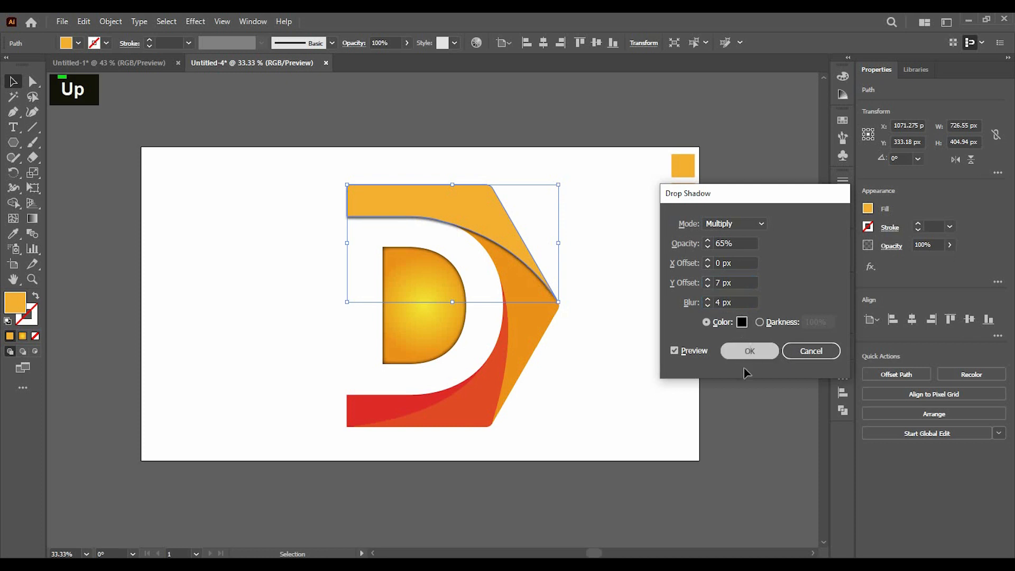
{"action": "double_click", "coordinate": [719, 404]}
- Start a Drop Shadow effect on the darker orange piece at the logo's pointed side and set its Y offset to 4 px
{"action": "scroll", "coordinate": [535, 396], "scroll_direction": "up", "scroll_amount": 2}
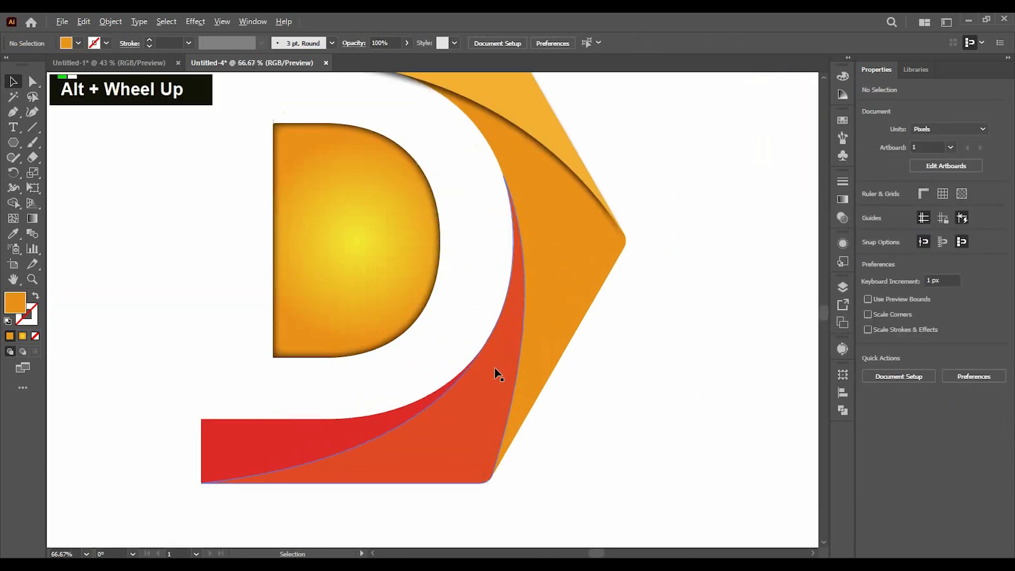
{"action": "scroll", "coordinate": [648, 335], "scroll_direction": "up", "scroll_amount": 1}
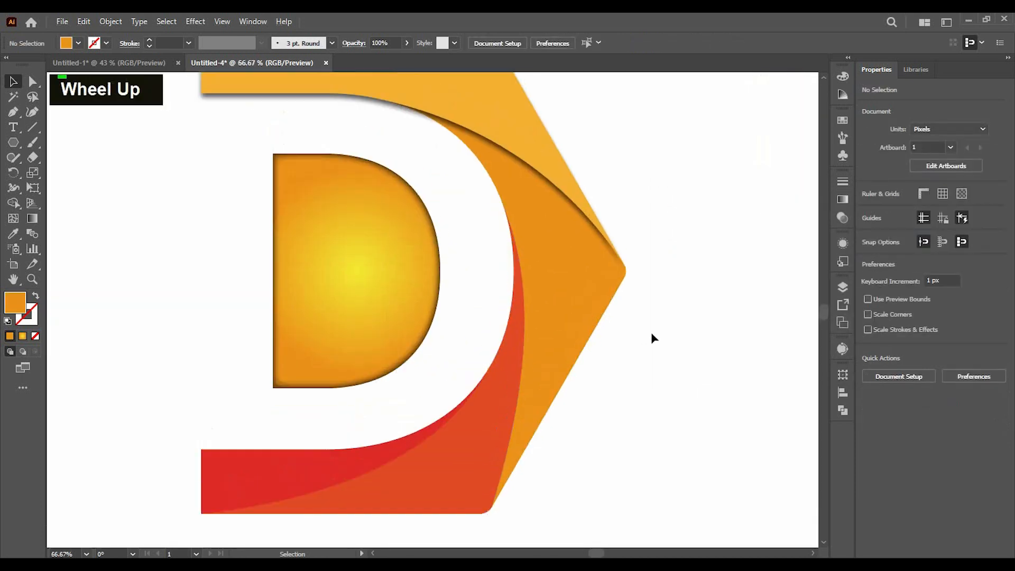
{"action": "left_click", "coordinate": [590, 280]}
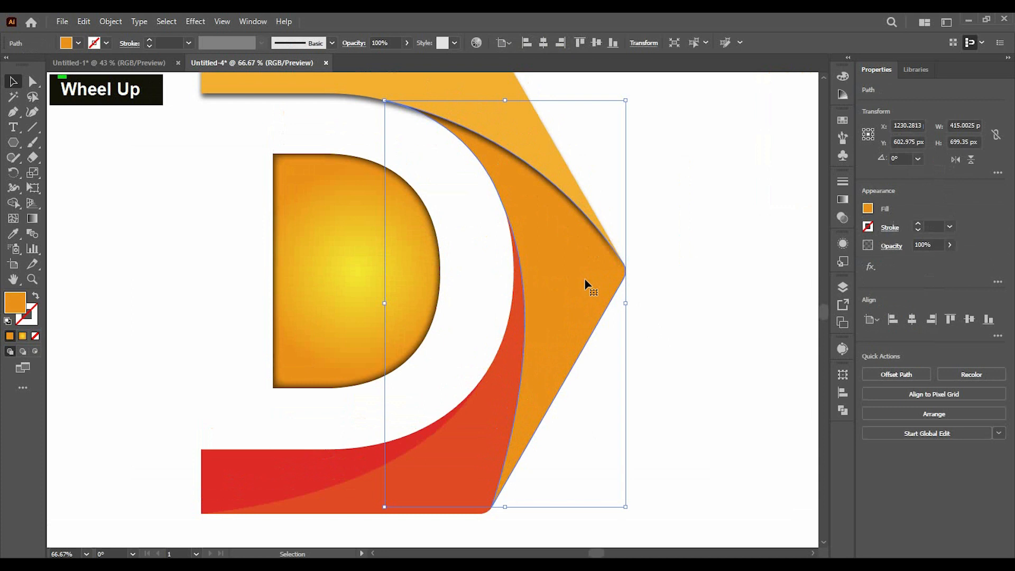
{"action": "left_click", "coordinate": [195, 22]}
{"action": "mouse_move", "coordinate": [227, 166]}
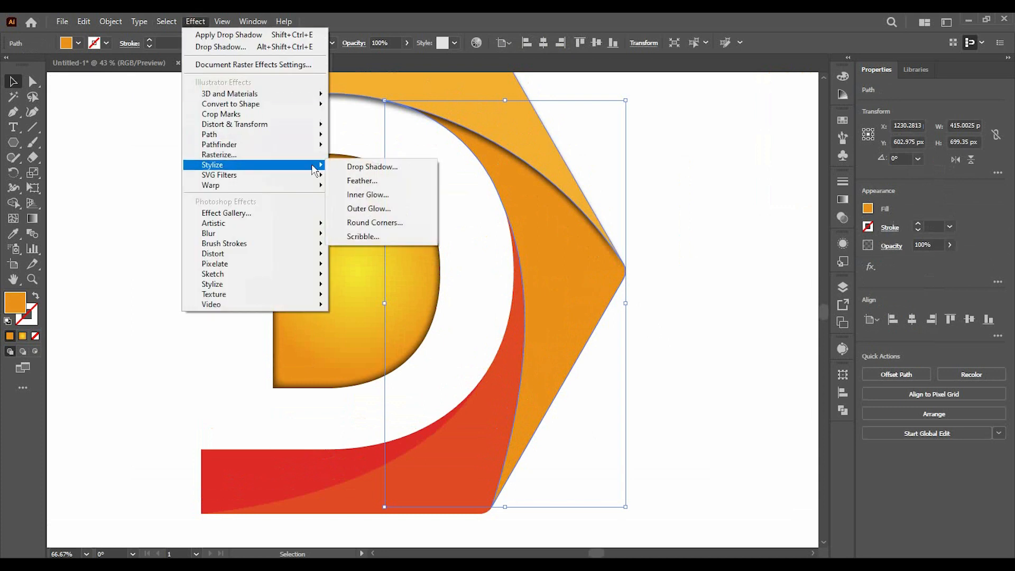
{"action": "left_click", "coordinate": [361, 169]}
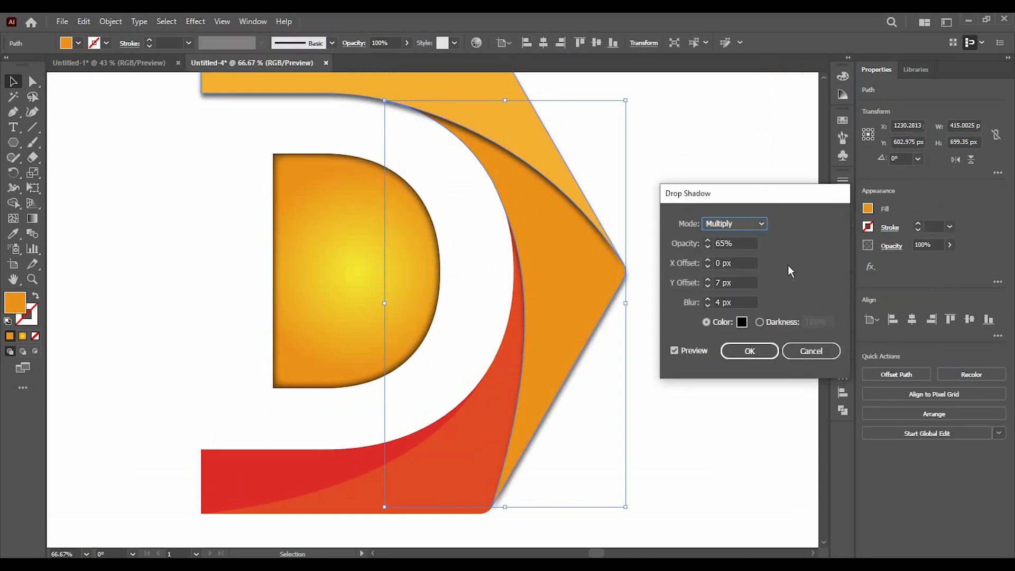
{"action": "left_click", "coordinate": [746, 281]}
{"action": "key", "text": "Down"}
{"action": "key", "text": "Down"}
{"action": "key", "text": "Down"}
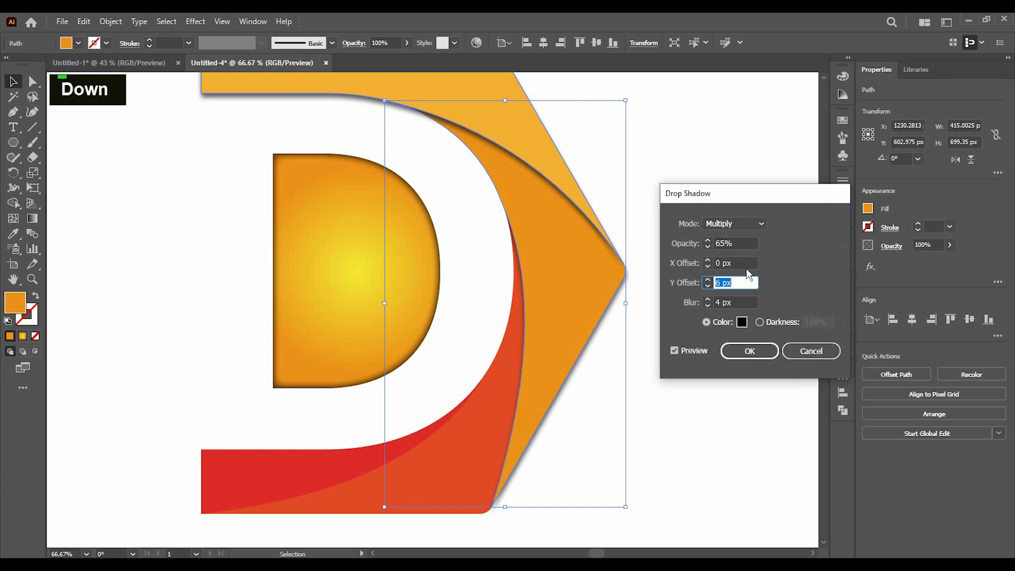
- Set the darker orange piece's shadow X offset to -4 px, apply the effect and deselect the piece
{"action": "left_click", "coordinate": [746, 262]}
{"action": "key", "text": "Down"}
{"action": "key", "text": "Down"}
{"action": "key", "text": "Down"}
{"action": "key", "text": "Down"}
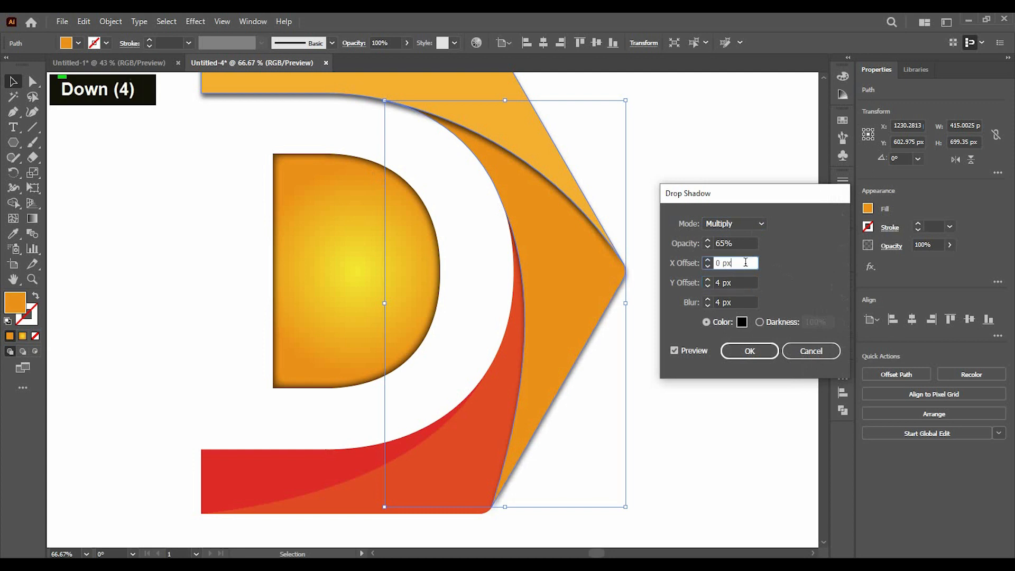
{"action": "key", "text": "Down"}
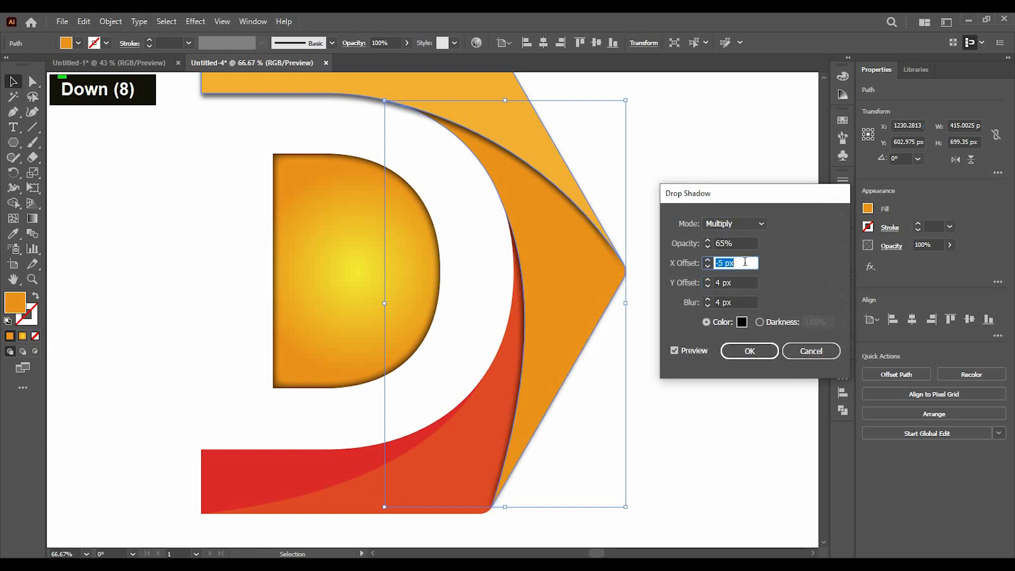
{"action": "key", "text": "Up"}
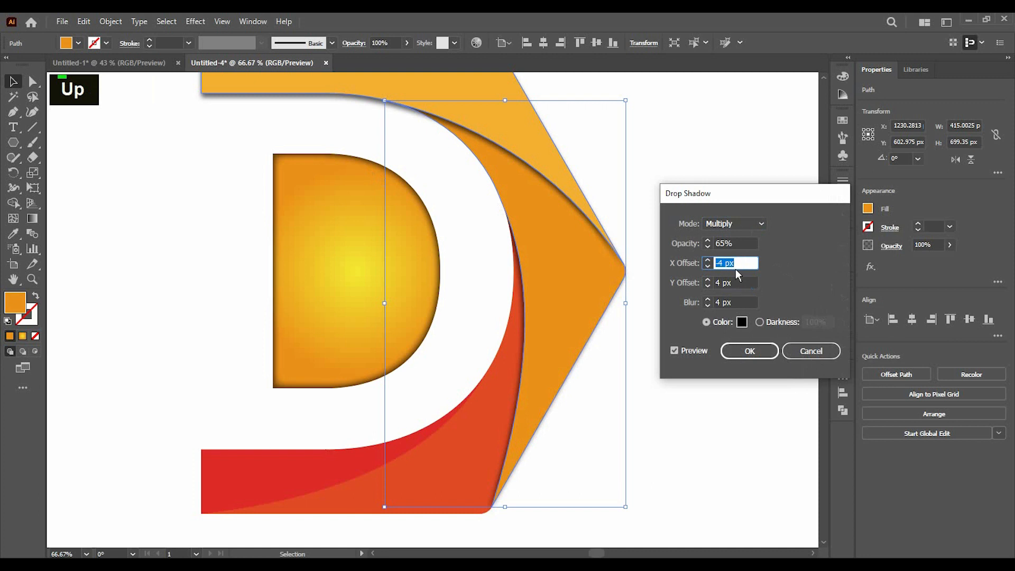
{"action": "double_click", "coordinate": [747, 350]}
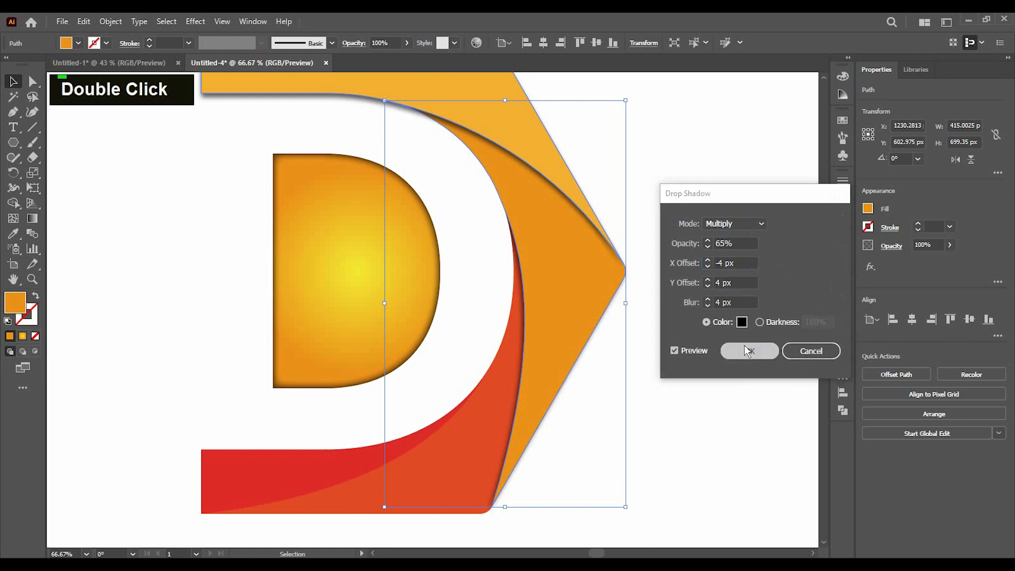
{"action": "left_click", "coordinate": [763, 333]}
{"action": "scroll", "coordinate": [764, 341], "scroll_direction": "down", "scroll_amount": 2}
{"action": "scroll", "coordinate": [766, 347], "scroll_direction": "down", "scroll_amount": 1}
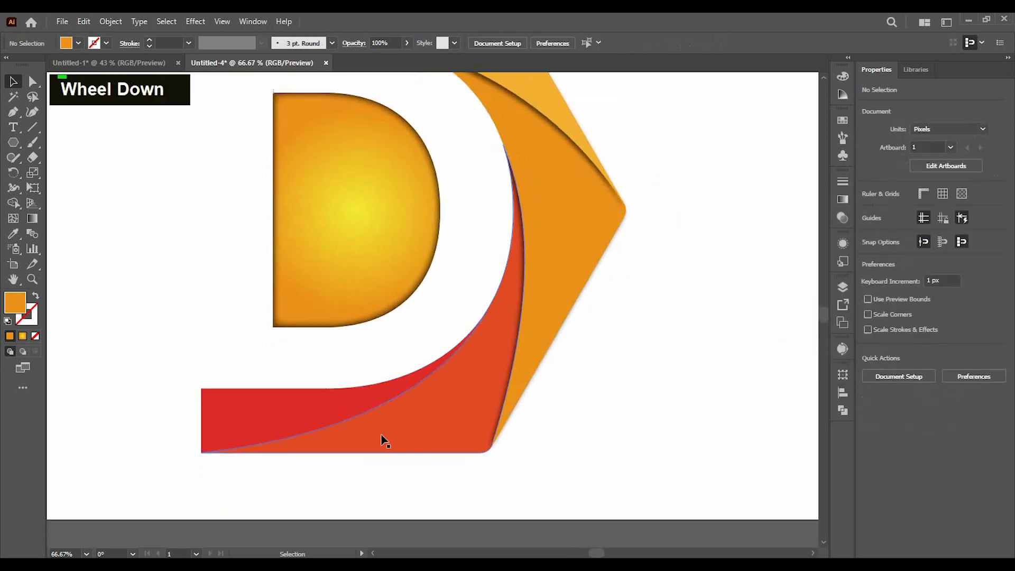
{"action": "left_click", "coordinate": [368, 438]}
{"action": "left_click", "coordinate": [195, 21]}
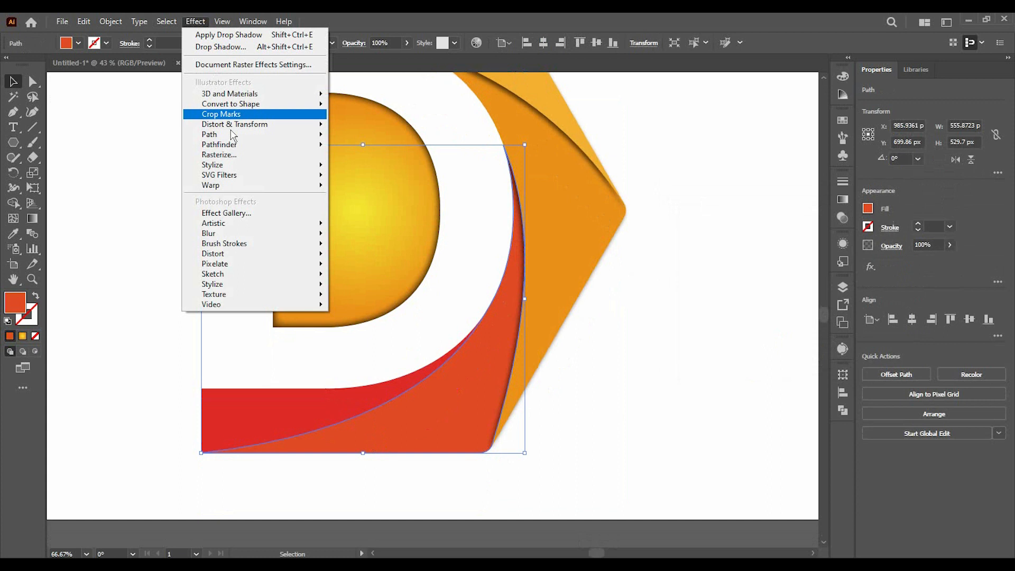
{"action": "mouse_move", "coordinate": [229, 169]}
{"action": "left_click", "coordinate": [363, 166]}
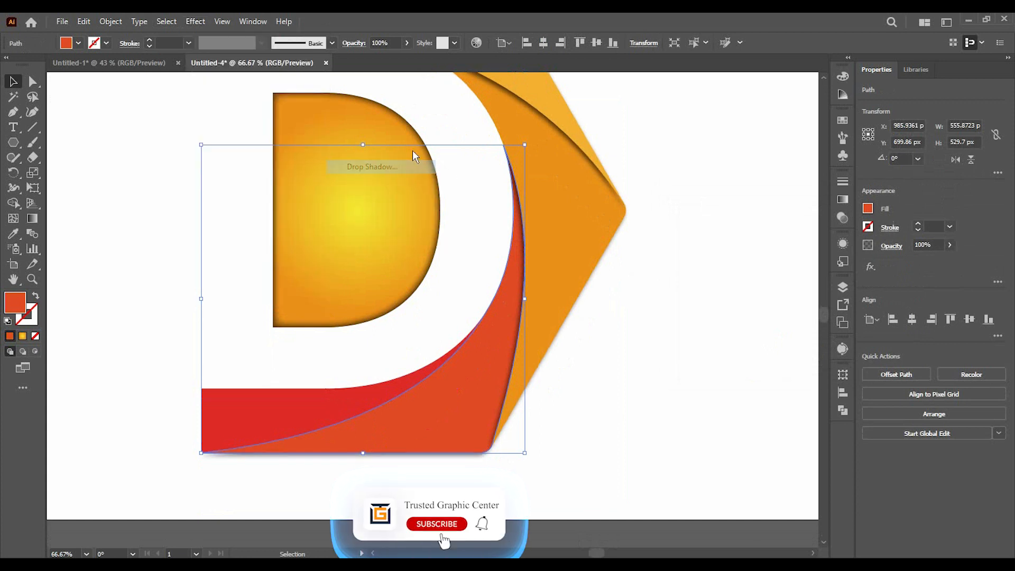
{"action": "left_click", "coordinate": [746, 263]}
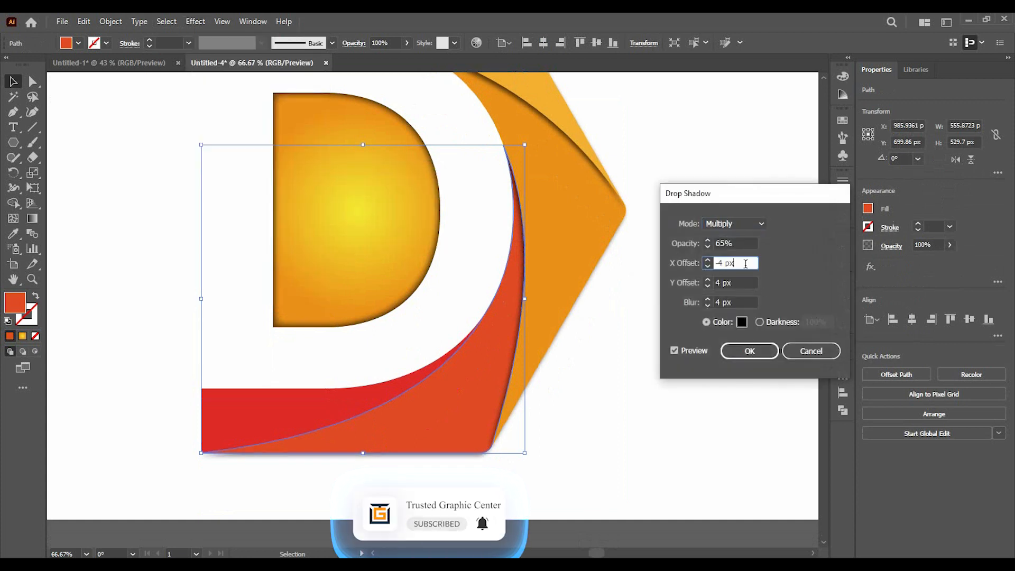
{"action": "key", "text": "Down"}
{"action": "key", "text": "Down"}
{"action": "key", "text": "Down"}
{"action": "key", "text": "Down"}
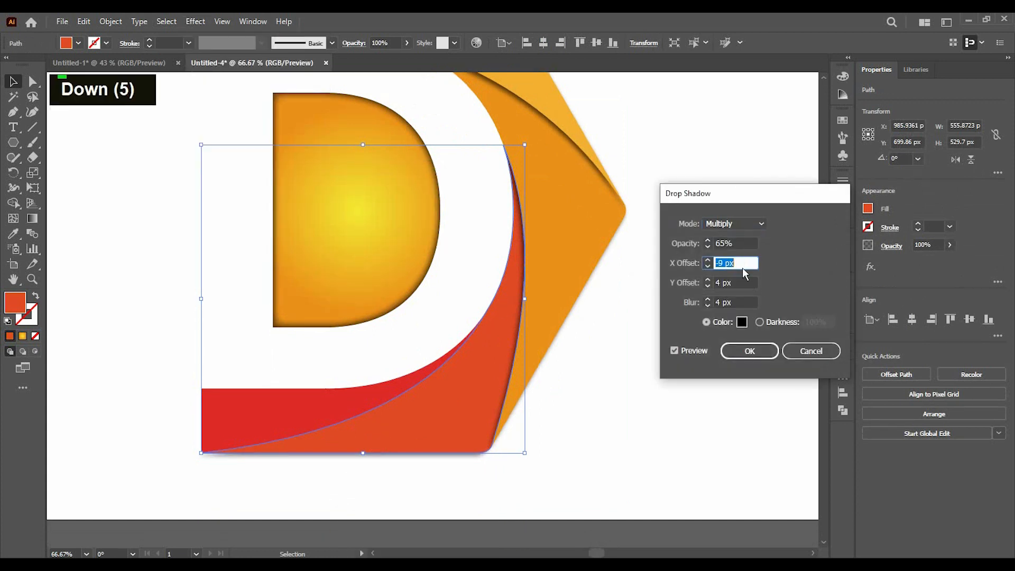
{"action": "key", "text": "Down"}
{"action": "left_click", "coordinate": [737, 281]}
{"action": "key", "text": "Down"}
{"action": "key", "text": "Down"}
{"action": "key", "text": "Down"}
{"action": "key", "text": "Down"}
{"action": "key", "text": "Down"}
{"action": "key", "text": "Down"}
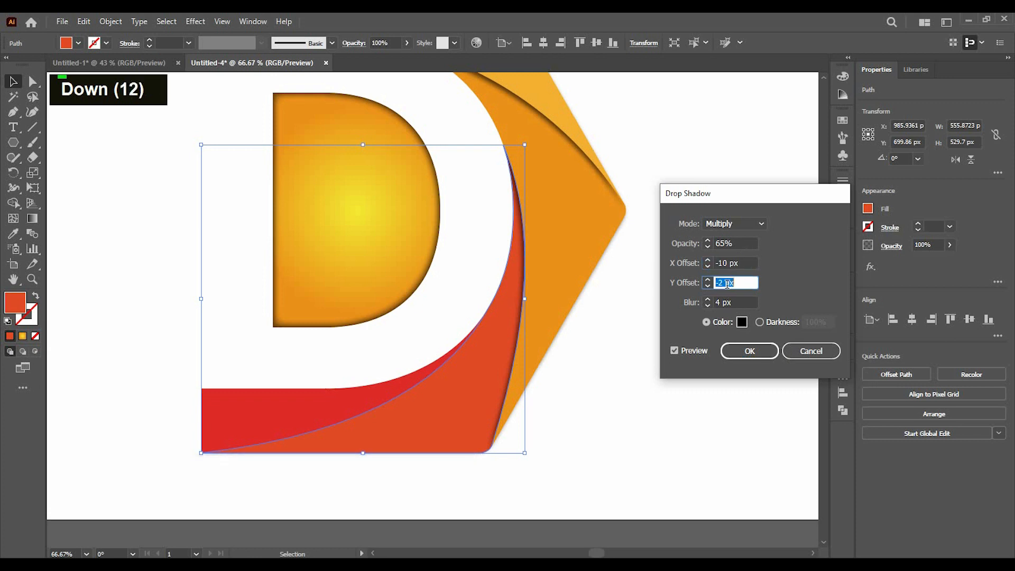
{"action": "double_click", "coordinate": [713, 385]}
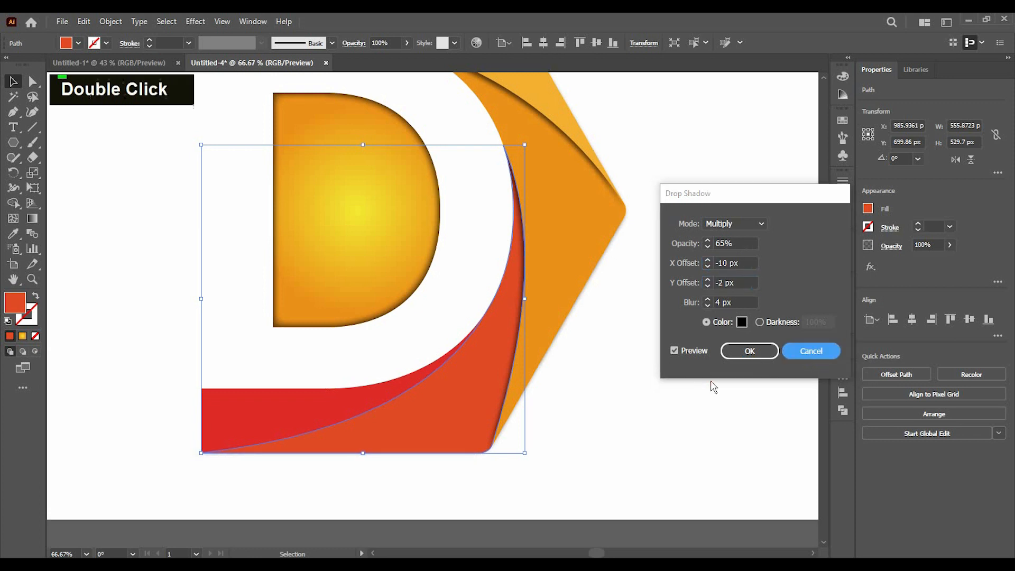
{"action": "left_click", "coordinate": [824, 350]}
{"action": "left_click", "coordinate": [650, 390]}
- Send the red piece at the logo's lower edge to the back of the stacking order
{"action": "left_click", "coordinate": [242, 409]}
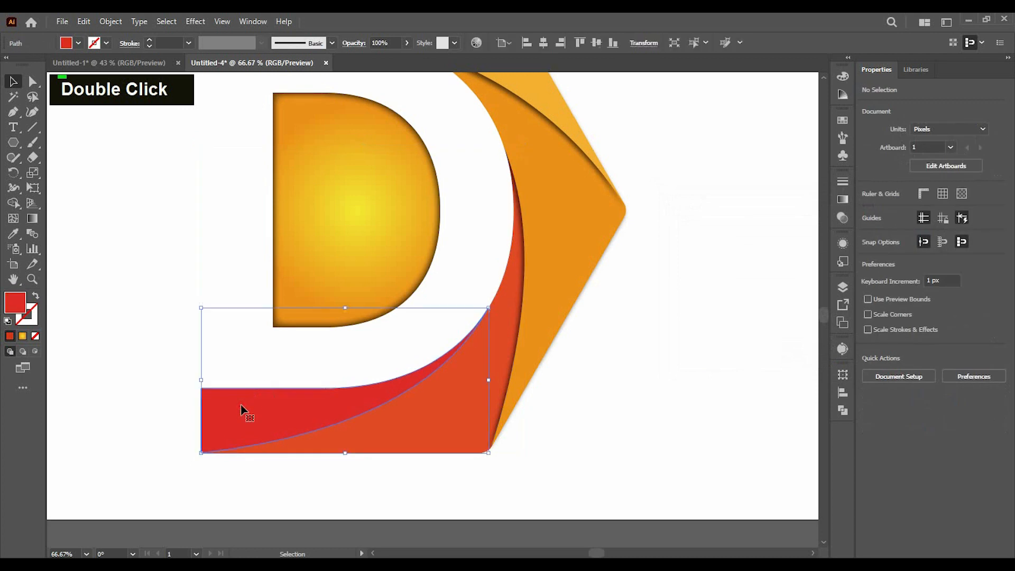
{"action": "right_click", "coordinate": [241, 405]}
{"action": "mouse_move", "coordinate": [328, 340]}
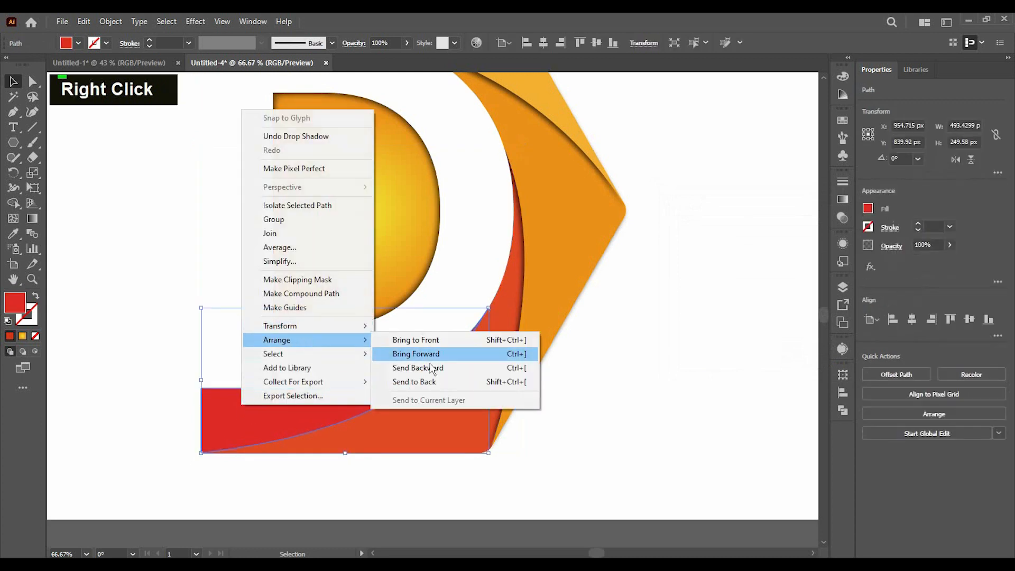
{"action": "left_click", "coordinate": [423, 382]}
- Apply a Drop Shadow effect with a Y offset of -2 px to the red-orange lower piece
{"action": "left_click", "coordinate": [452, 390]}
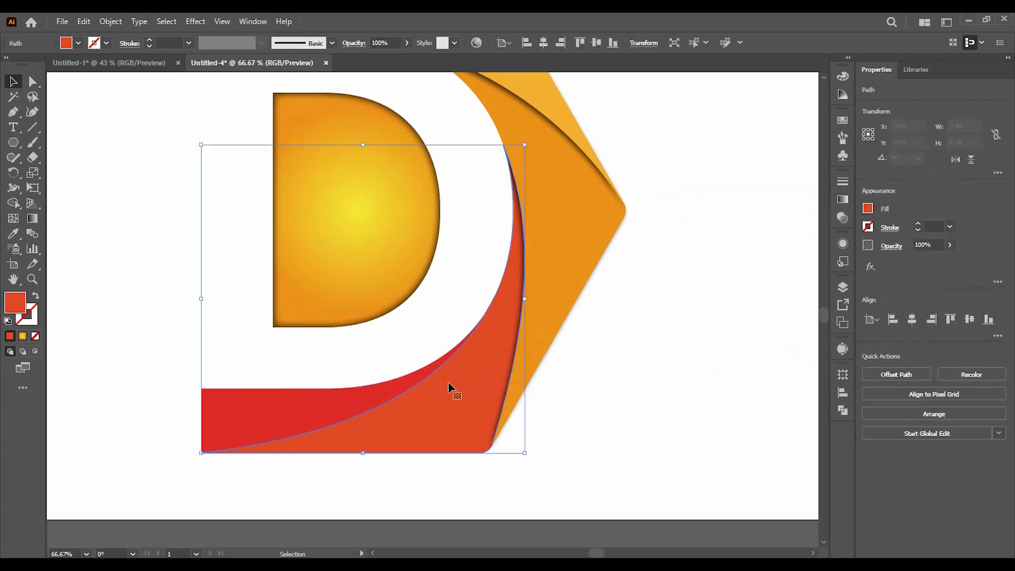
{"action": "left_click", "coordinate": [194, 22]}
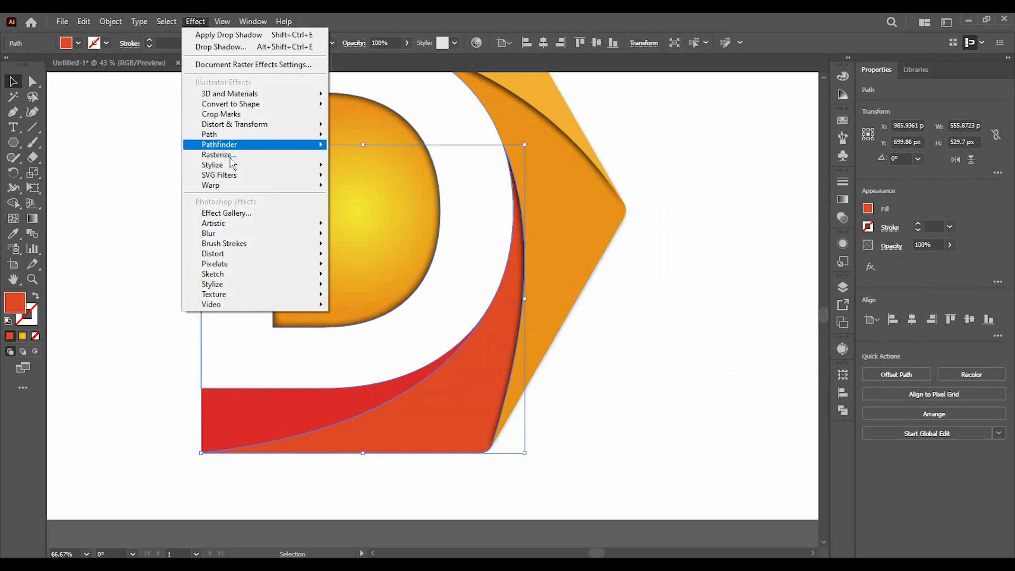
{"action": "mouse_move", "coordinate": [229, 164]}
{"action": "left_click", "coordinate": [348, 167]}
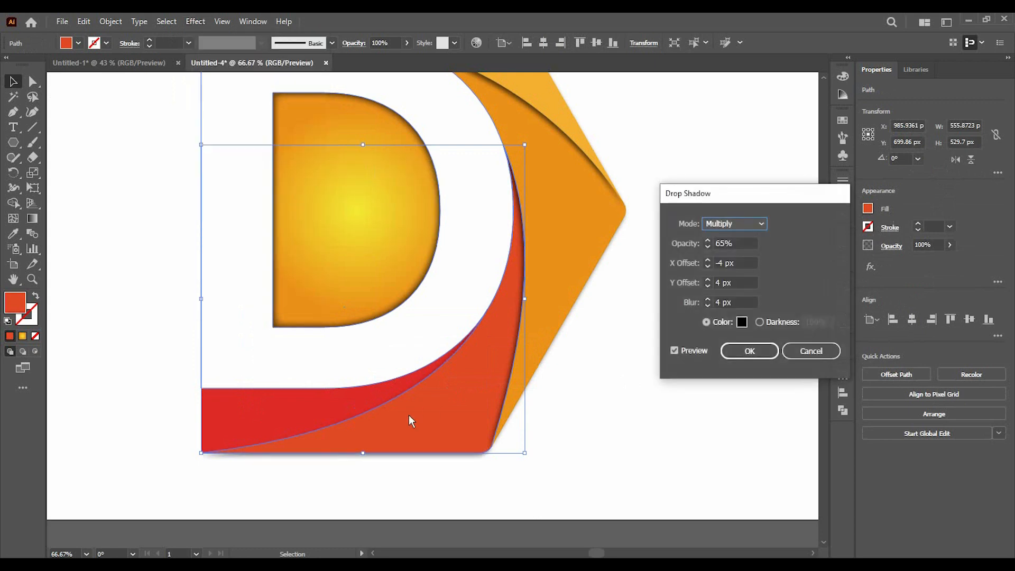
{"action": "left_click", "coordinate": [739, 280]}
{"action": "key", "text": "Down"}
{"action": "key", "text": "Down"}
{"action": "key", "text": "Down"}
{"action": "key", "text": "Down"}
{"action": "key", "text": "Down"}
{"action": "key", "text": "Down"}
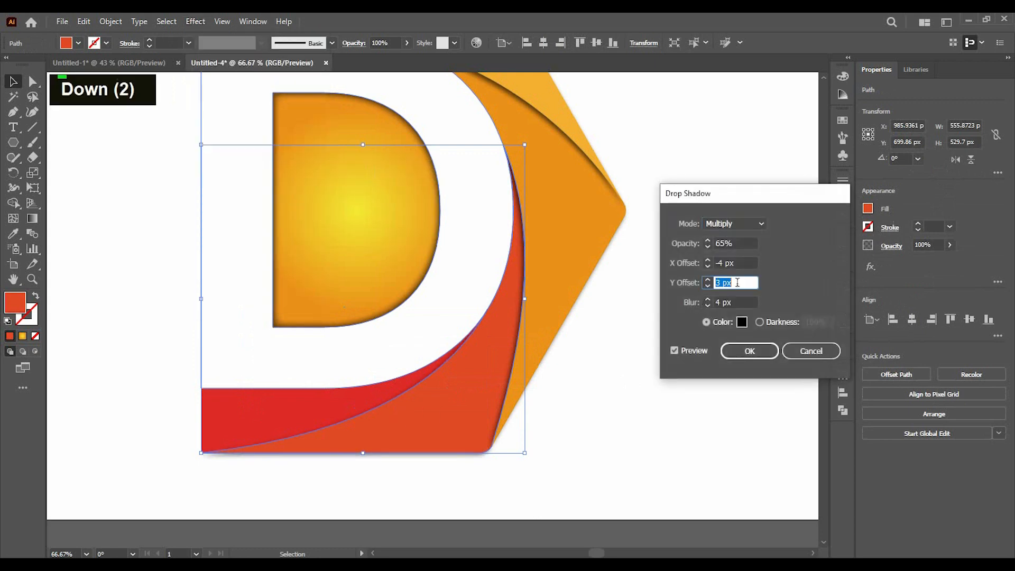
{"action": "double_click", "coordinate": [749, 350]}
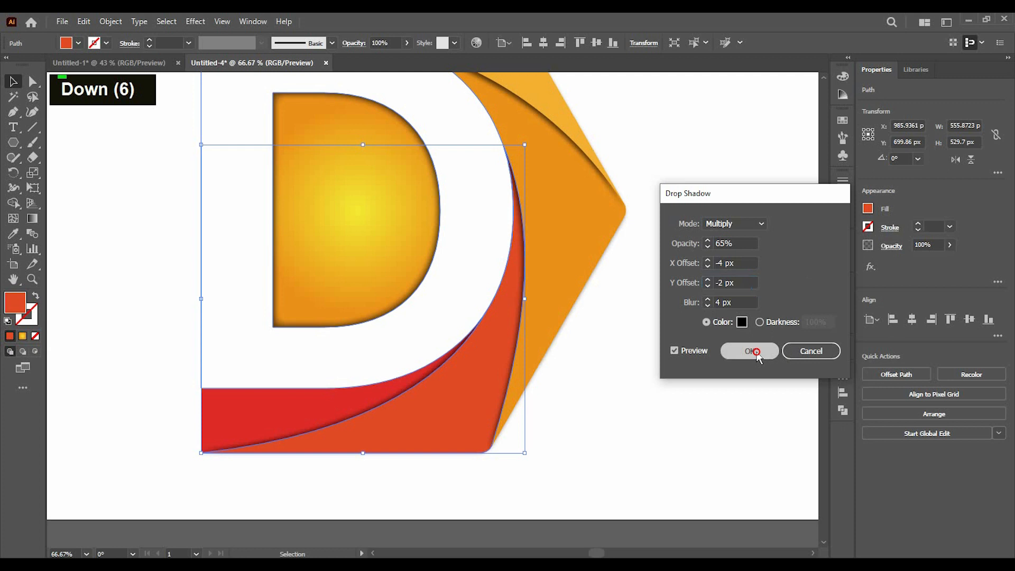
- Draw a 504 px circle with the Ellipse tool, overlapping the lower part of the logo
{"action": "scroll", "coordinate": [680, 336], "scroll_direction": "down", "scroll_amount": 2, "text": "ctrl"}
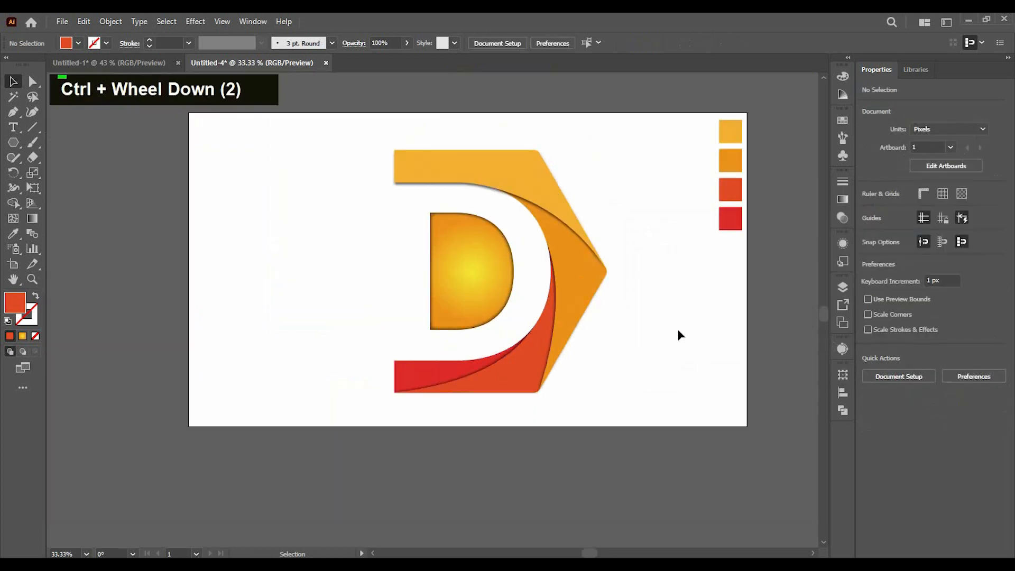
{"action": "scroll", "coordinate": [680, 335], "scroll_direction": "up", "scroll_amount": 2, "text": "ctrl"}
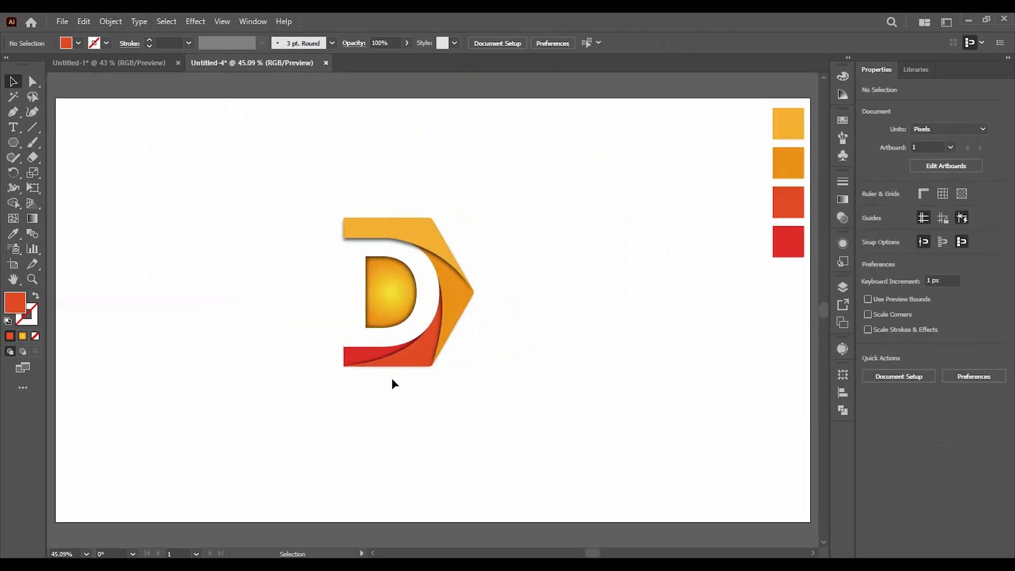
{"action": "right_click", "coordinate": [22, 135]}
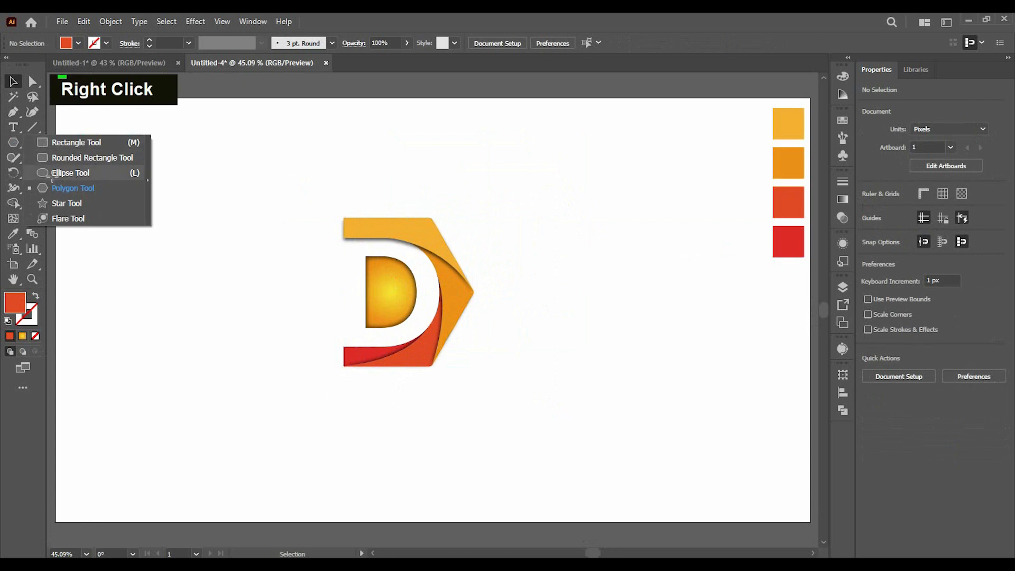
{"action": "left_click", "coordinate": [51, 174]}
{"action": "left_click_drag", "start_coordinate": [365, 418], "coordinate": [464, 481], "text": "alt+shift"}
- Fill the circle with the white-to-black gradient, make it radial and reverse it so black is at the centre
{"action": "left_click", "coordinate": [78, 43]}
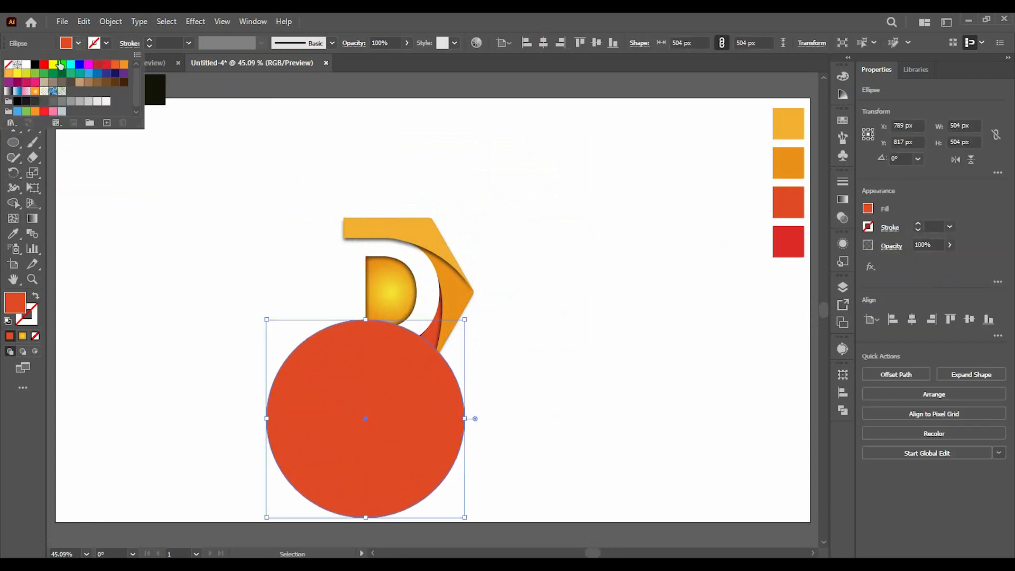
{"action": "left_click", "coordinate": [10, 92]}
{"action": "left_click", "coordinate": [739, 329]}
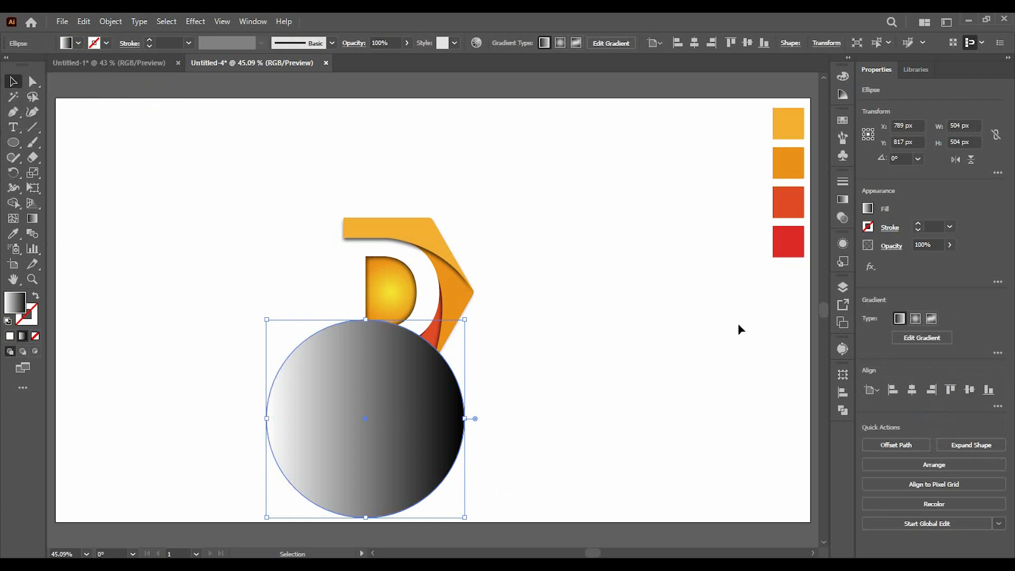
{"action": "left_click", "coordinate": [843, 200]}
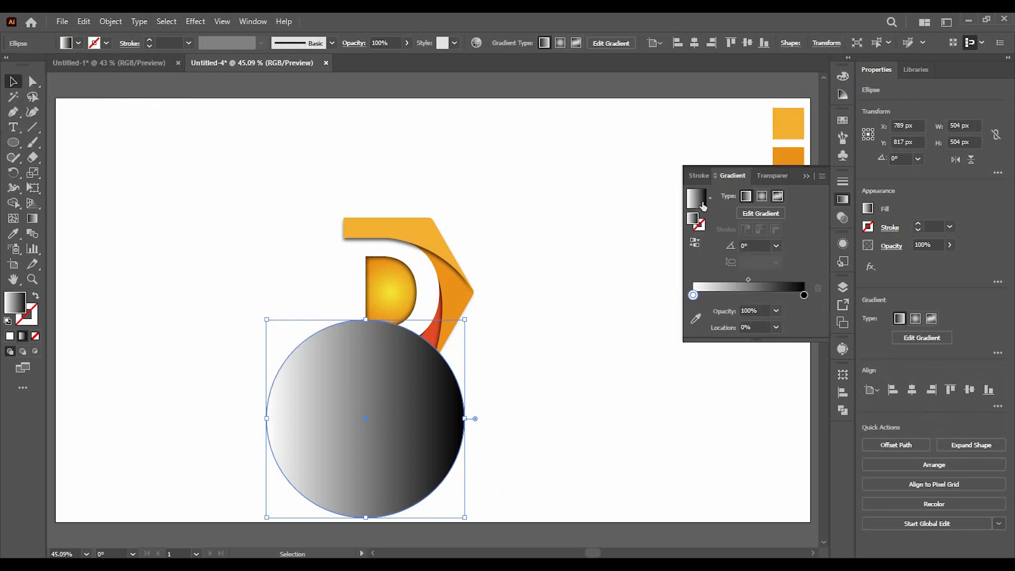
{"action": "left_click", "coordinate": [762, 196]}
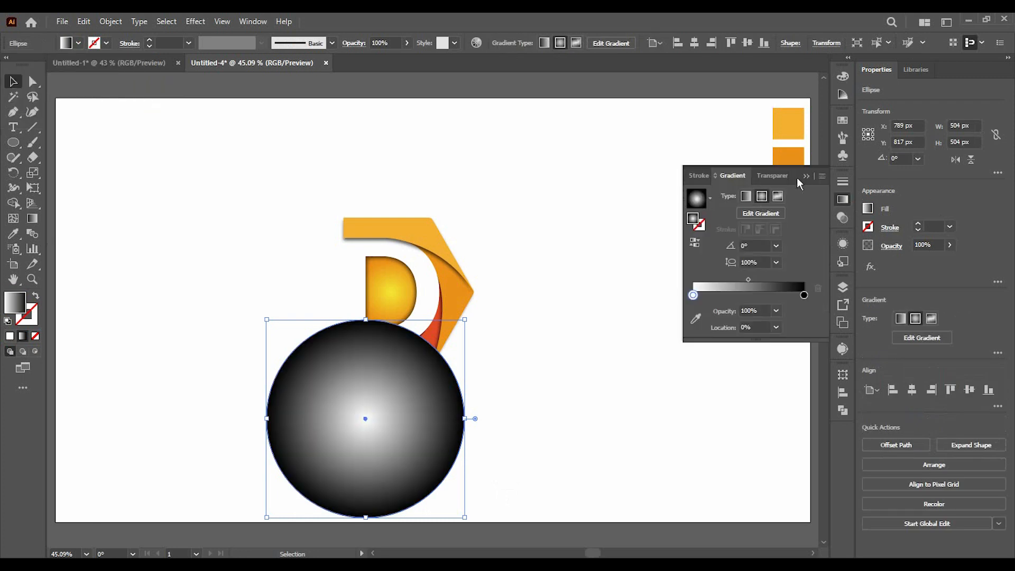
{"action": "left_click", "coordinate": [697, 241]}
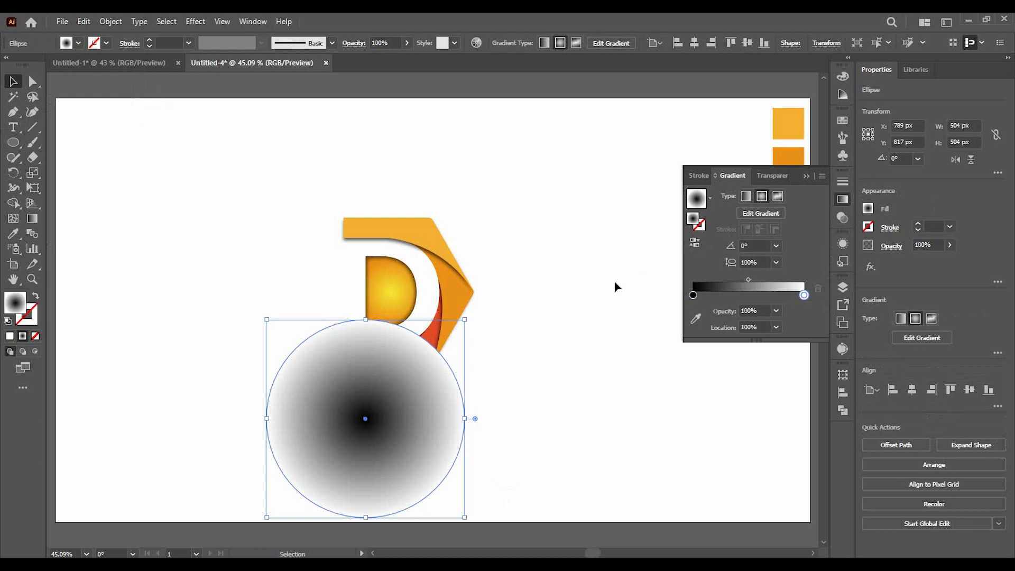
{"action": "left_click", "coordinate": [807, 177]}
- Flatten the gradient circle to an ellipse 106 px high and move it directly beneath the logo's bottom edge
{"action": "left_click_drag", "start_coordinate": [368, 317], "coordinate": [397, 459]}
{"action": "mouse_move", "coordinate": [403, 463]}
{"action": "left_mouse_down"}
{"action": "mouse_move", "coordinate": [415, 391]}
{"action": "mouse_move", "coordinate": [383, 407]}
{"action": "mouse_move", "coordinate": [383, 396]}
{"action": "left_mouse_up"}
{"action": "left_click_drag", "start_coordinate": [415, 373], "coordinate": [414, 381]}
- Send the gradient ellipse to the back of the stacking order, behind the logo pieces
{"action": "right_click", "coordinate": [391, 390]}
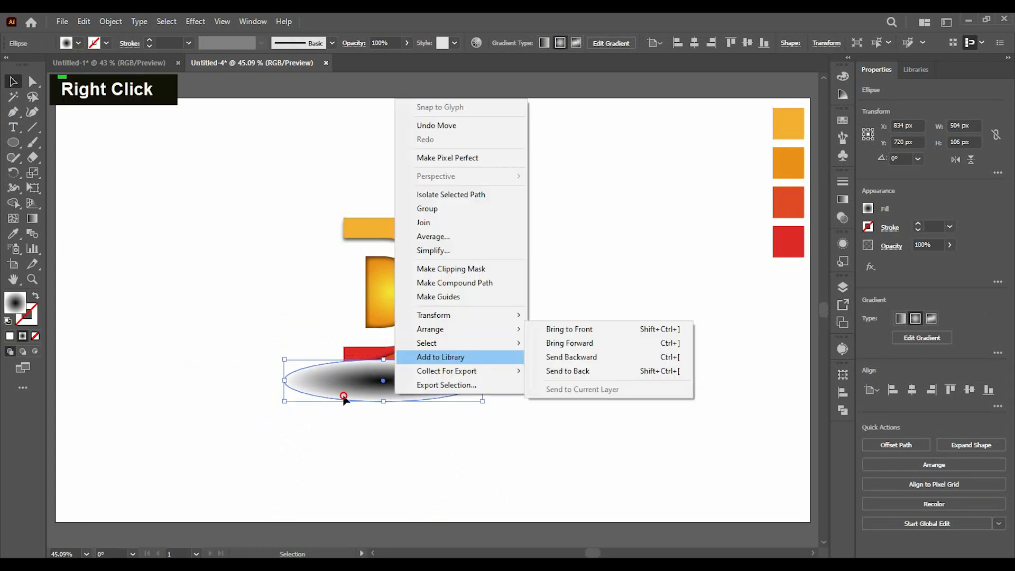
{"action": "left_click", "coordinate": [385, 381]}
{"action": "right_click", "coordinate": [422, 379]}
{"action": "mouse_move", "coordinate": [476, 313]}
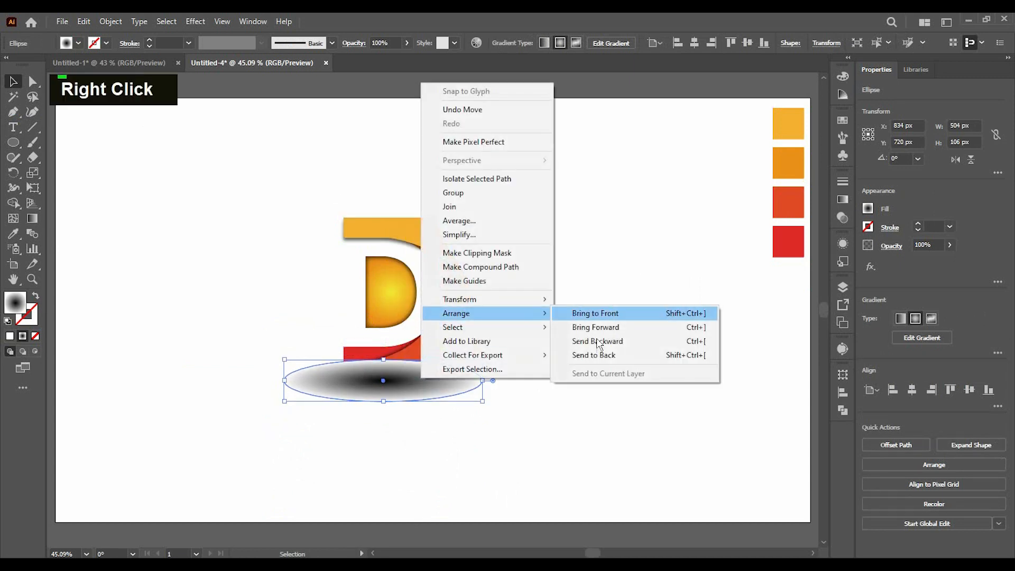
{"action": "left_click", "coordinate": [593, 356]}
{"action": "double_click", "coordinate": [544, 421]}
- Apply a Gaussian Blur effect with a radius of 70.766 pixels to the gradient ellipse beneath the logo
{"action": "left_click", "coordinate": [423, 372]}
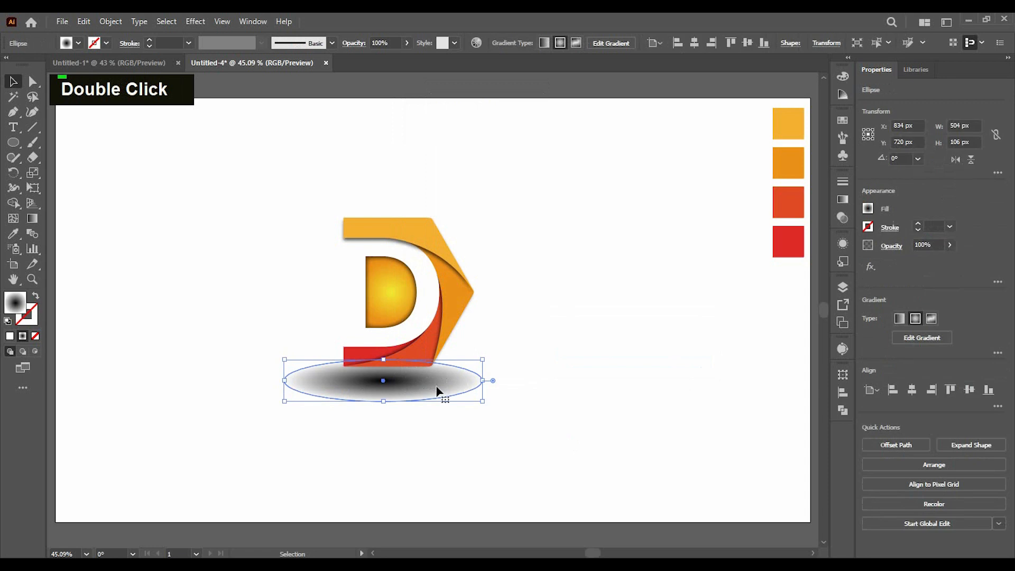
{"action": "left_click", "coordinate": [196, 23]}
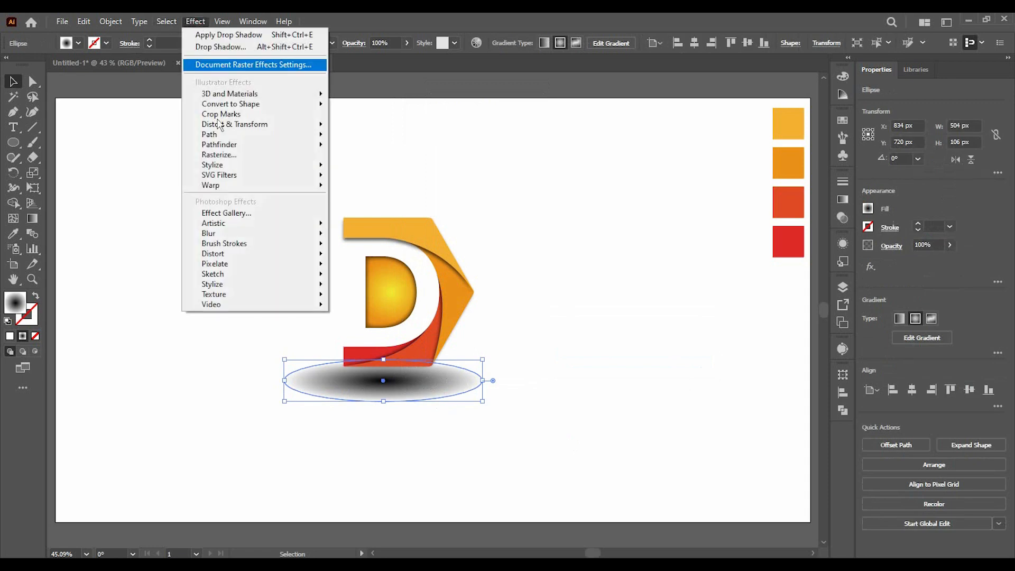
{"action": "mouse_move", "coordinate": [230, 167]}
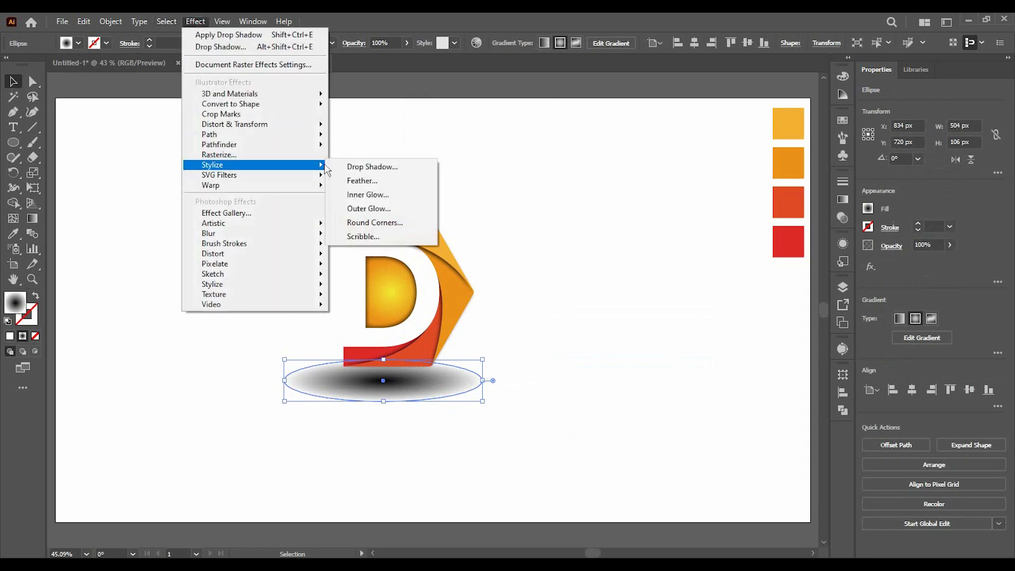
{"action": "mouse_move", "coordinate": [233, 234]}
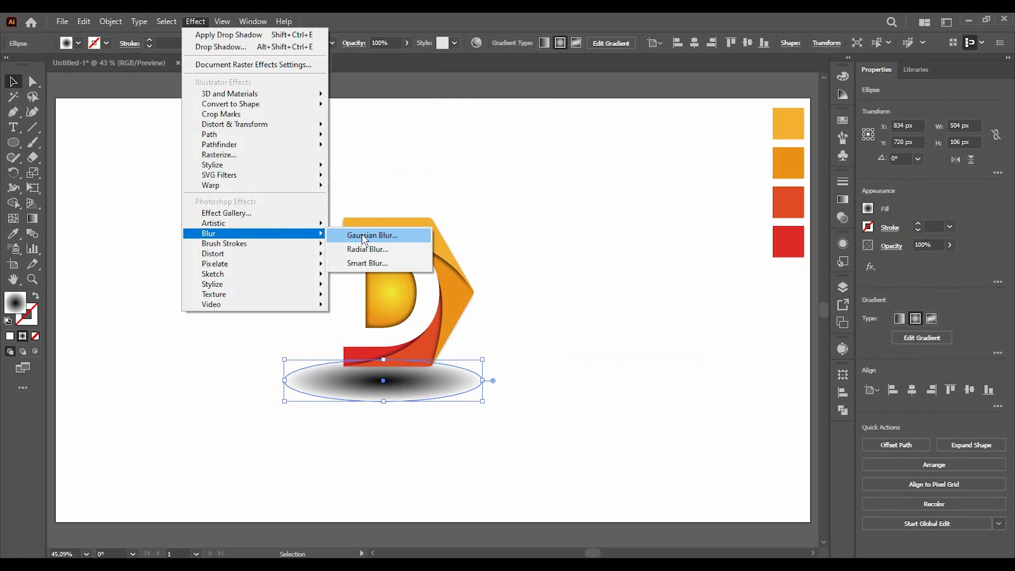
{"action": "left_click", "coordinate": [365, 235]}
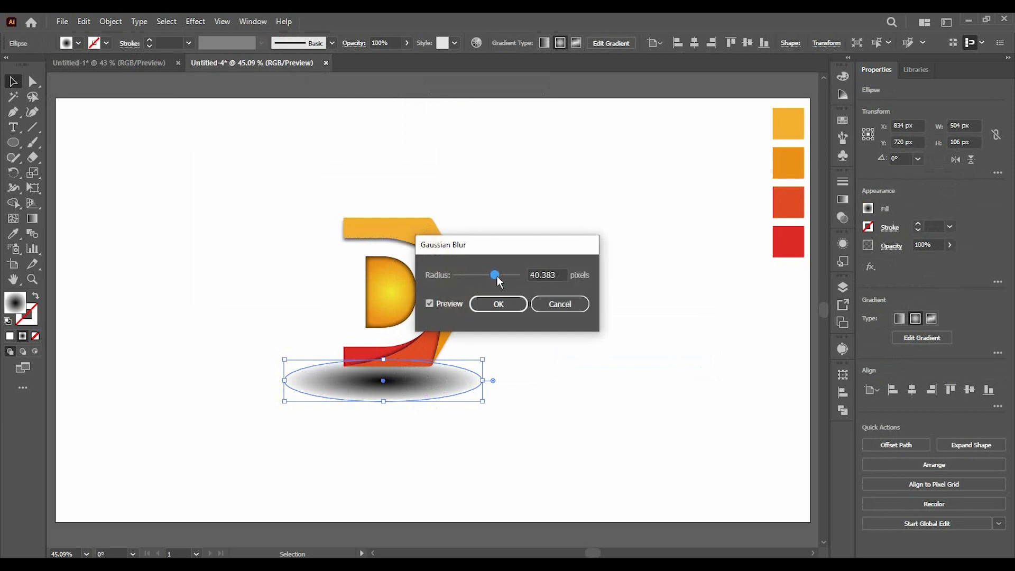
{"action": "left_click_drag", "start_coordinate": [497, 276], "coordinate": [504, 276]}
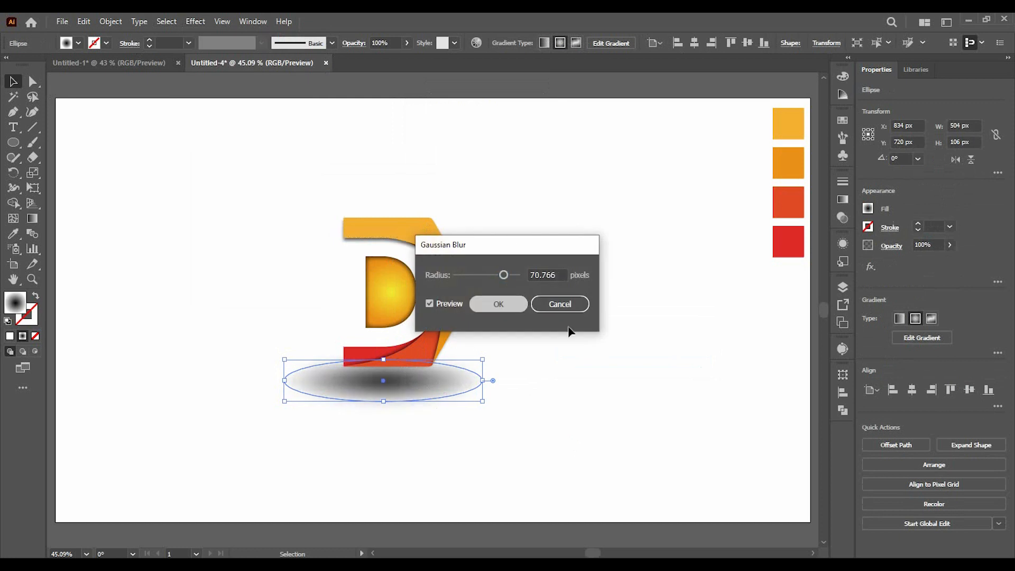
{"action": "left_click", "coordinate": [599, 428]}
- Lower the blurred ellipse's opacity to 73% and scale it proportionally from its centre to about 361 x 76 px
{"action": "left_click", "coordinate": [423, 398]}
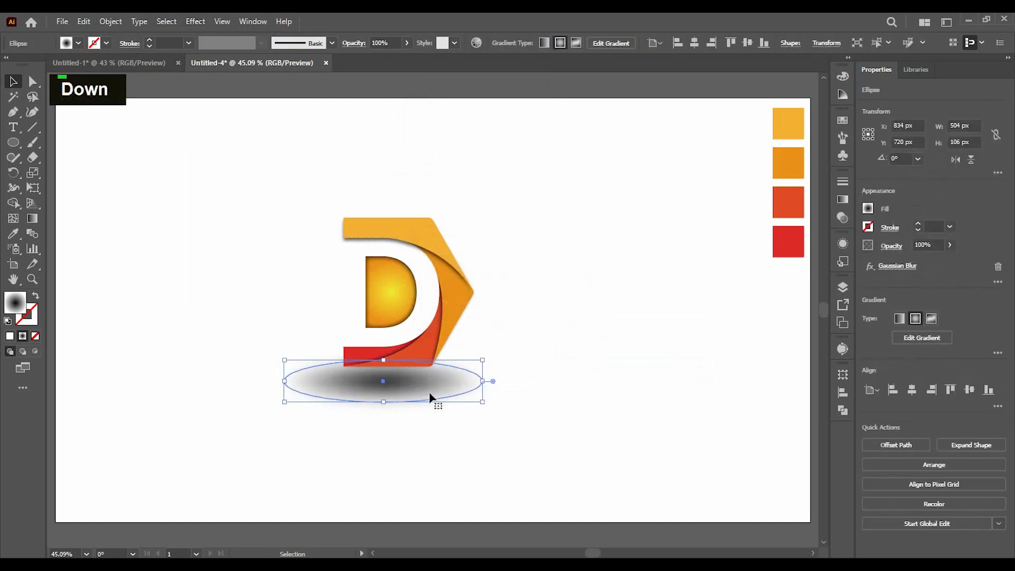
{"action": "left_click", "coordinate": [407, 43]}
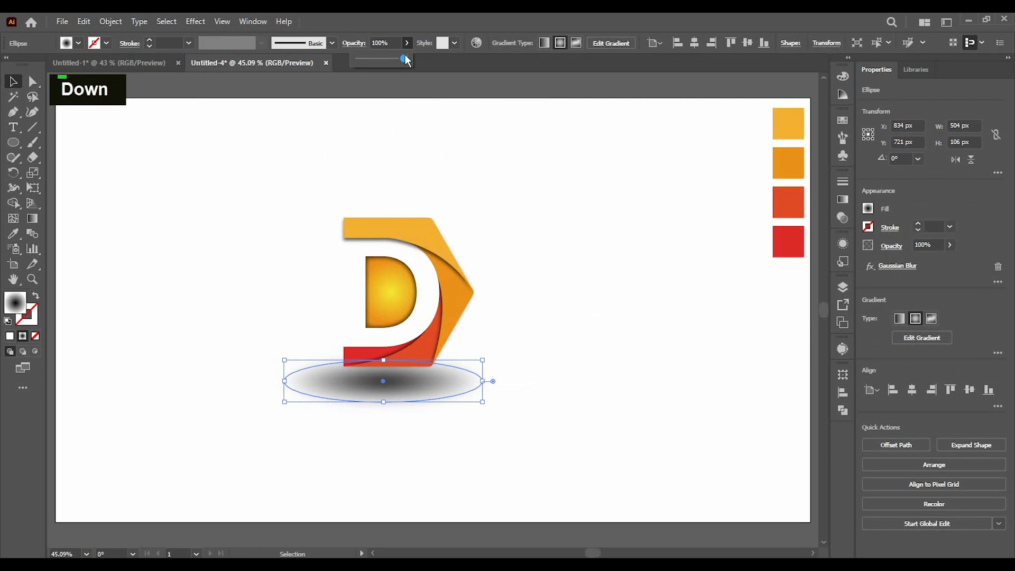
{"action": "left_click_drag", "start_coordinate": [405, 59], "coordinate": [391, 59]}
{"action": "left_click_drag", "start_coordinate": [483, 402], "coordinate": [468, 397]}
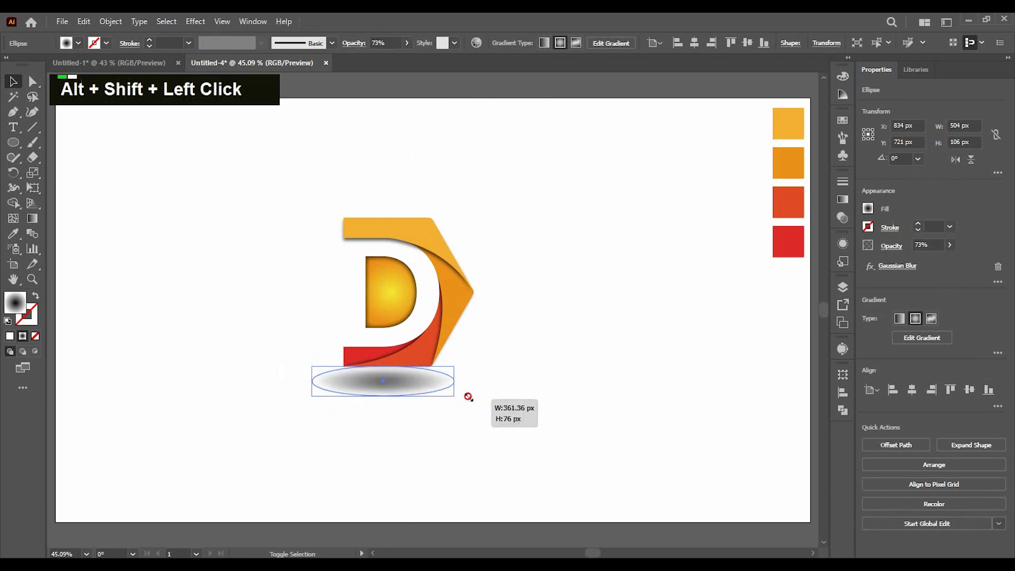